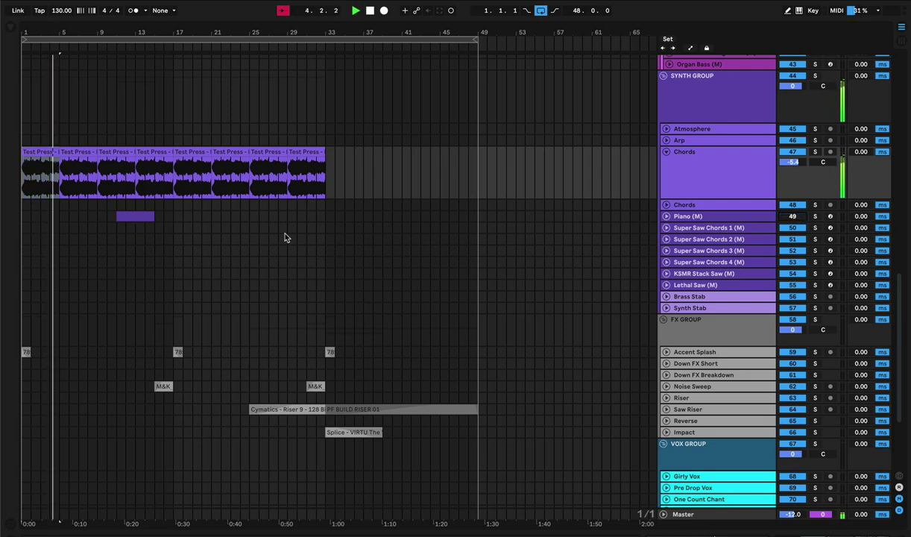
Step: Zoom in on the dotted-hats loop clip starting at bar 9 and unfold the Hat Loop track to show its waveform
scroll(153, 205, "up", 15)
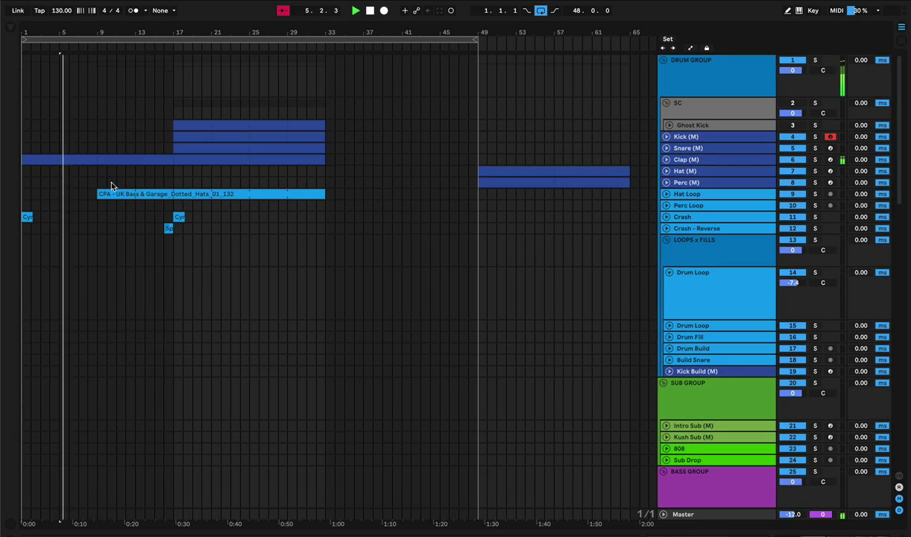
left_click(113, 192)
left_click_drag(100, 34, 127, 67)
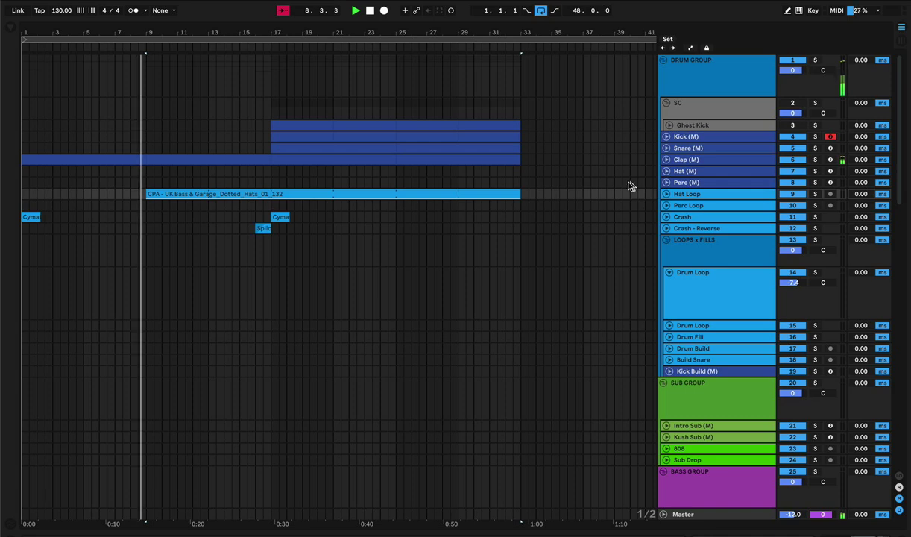
left_click(666, 194)
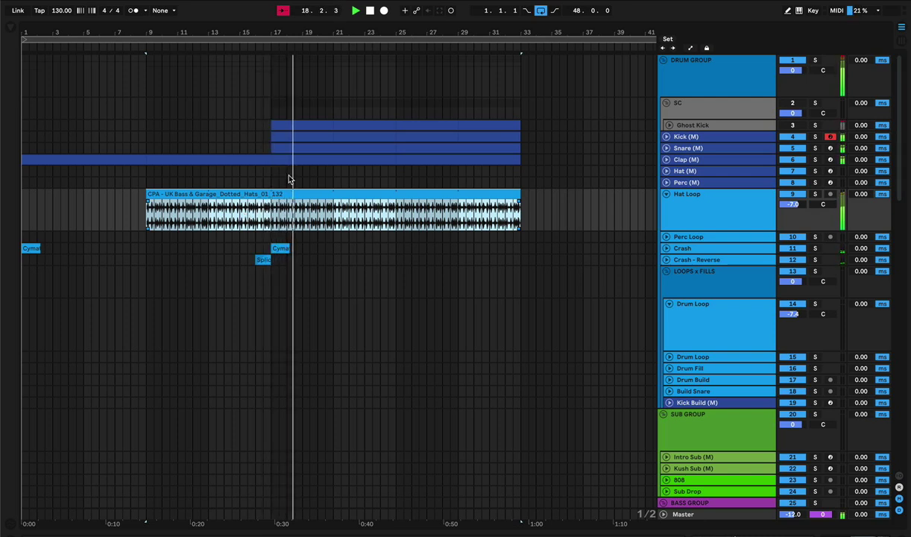
Step: Examine the Snare track's device chain and mixer channel, and stop playback with the hat loop clip selected
left_click(289, 146)
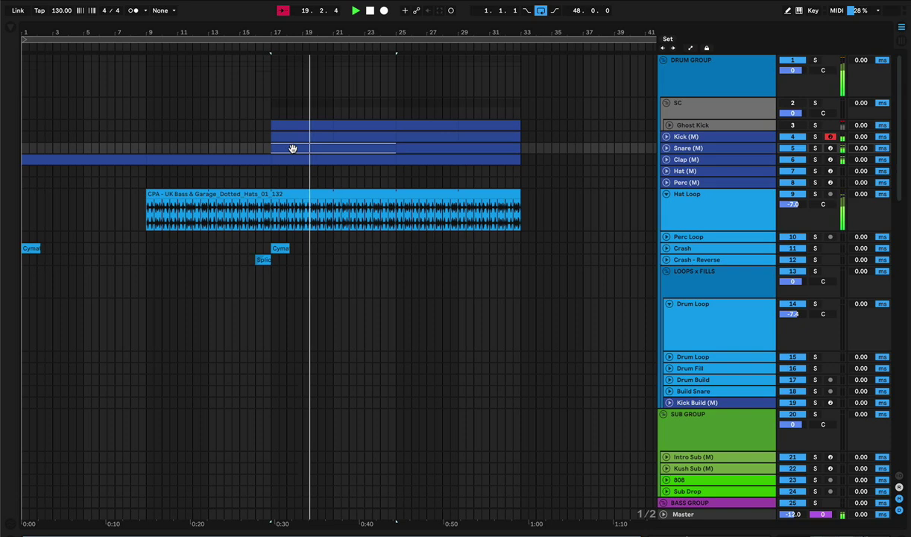
scroll(447, 462, "right", 3)
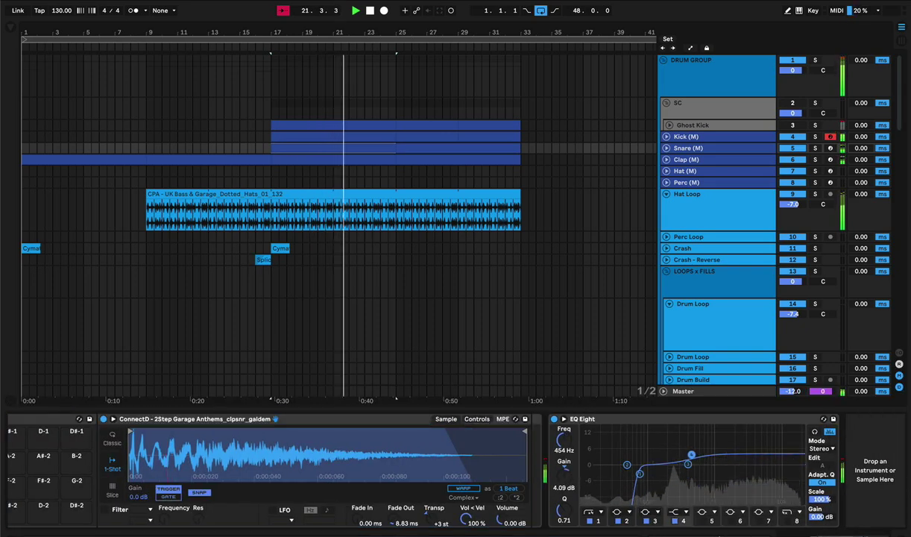
key("Tab")
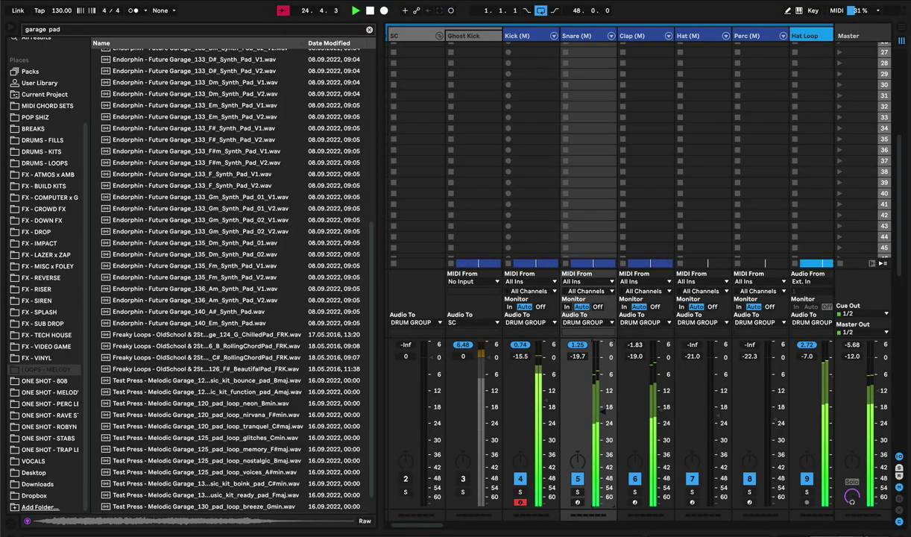
key("Tab")
left_click(186, 192)
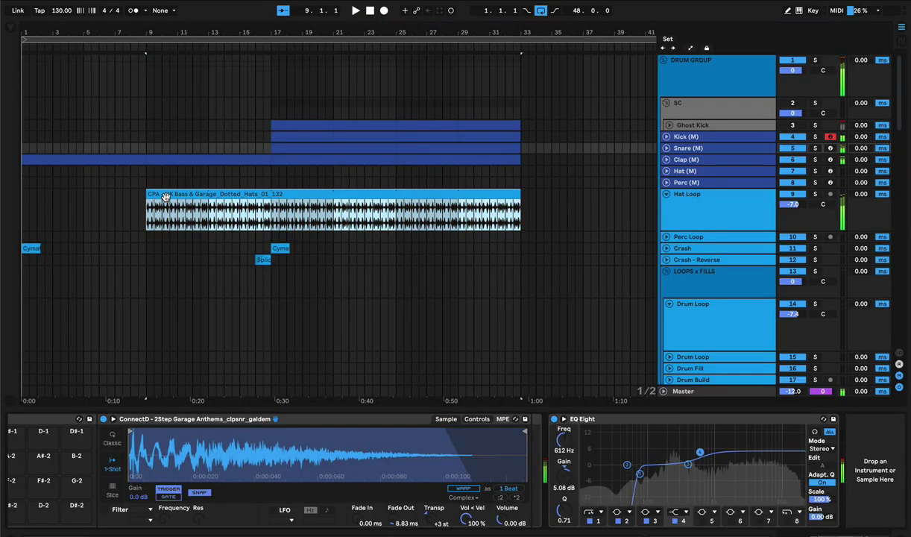
key("space")
Step: Move the Piano clip to bar 1, and unfold and activate the Piano track
scroll(179, 275, "down", 15)
scroll(179, 275, "down", 2)
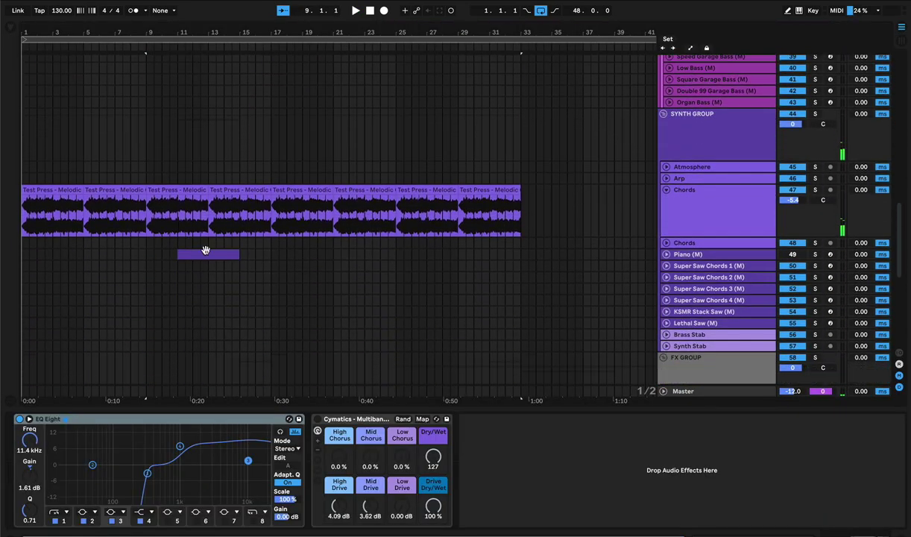
left_click(205, 252)
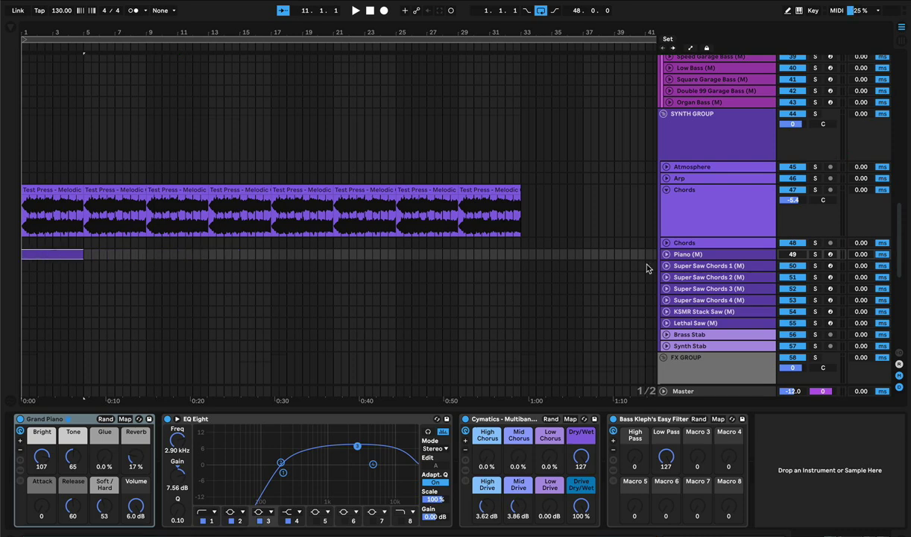
left_click(667, 255)
left_click(796, 260)
Step: Open the Piano clip's notes and audition the first chord's E4, C4 and A3 notes
double_click(75, 274)
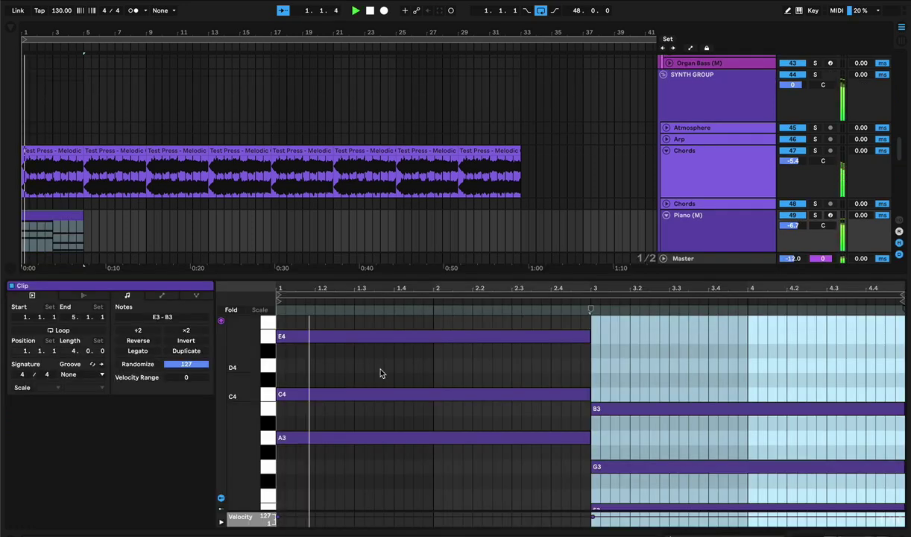
left_click(270, 337)
left_click(269, 393)
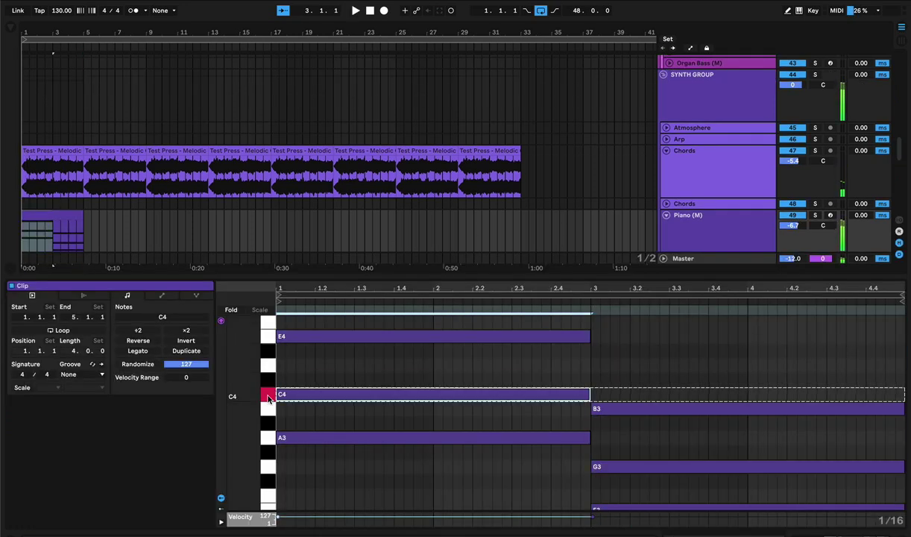
left_click(269, 436)
left_click(291, 310)
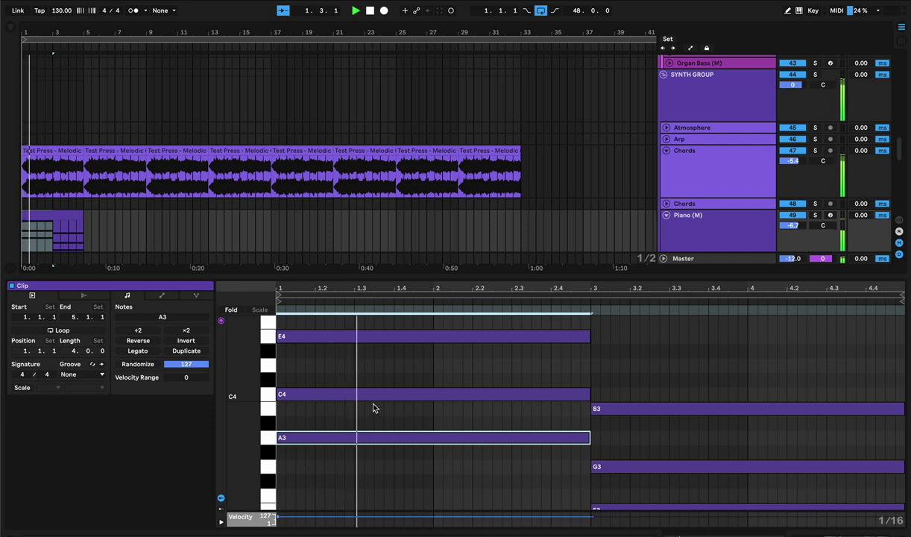
Step: Try an F3 note copied from A3 beneath the first Piano chord, play it and delete it
left_click_drag(373, 444, 378, 498)
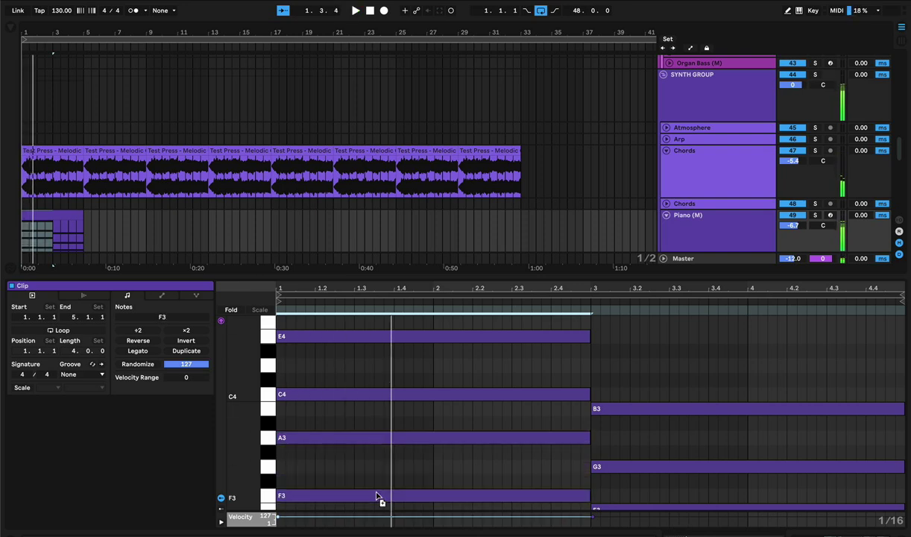
scroll(393, 434, "down", 3)
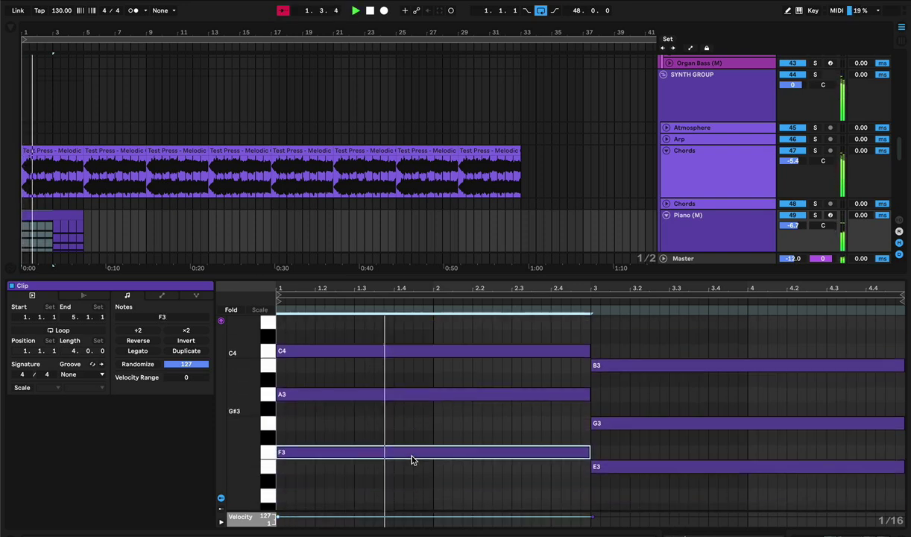
key("Delete")
scroll(425, 409, "up", 3)
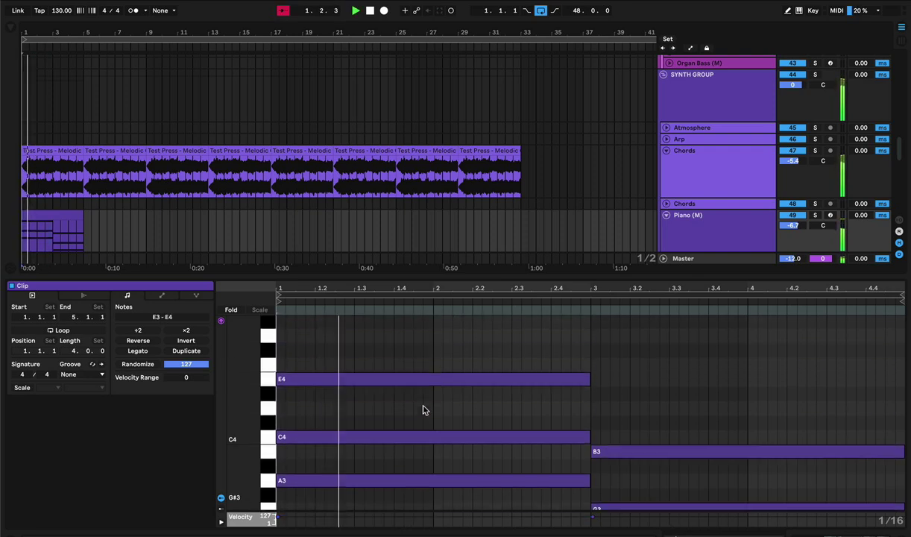
Step: Enlarge the note editor, try a D#4 note above the second Piano chord from bar 3, and delete it
left_click_drag(436, 273, 450, 228)
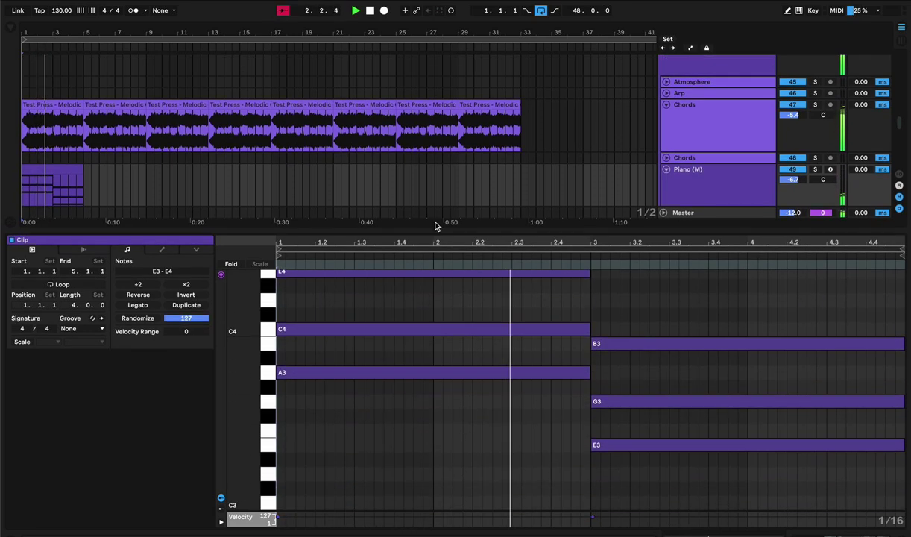
scroll(522, 350, "up", 1)
scroll(518, 378, "up", 3)
key("space")
left_click_drag(617, 406, 616, 356)
left_click(585, 261)
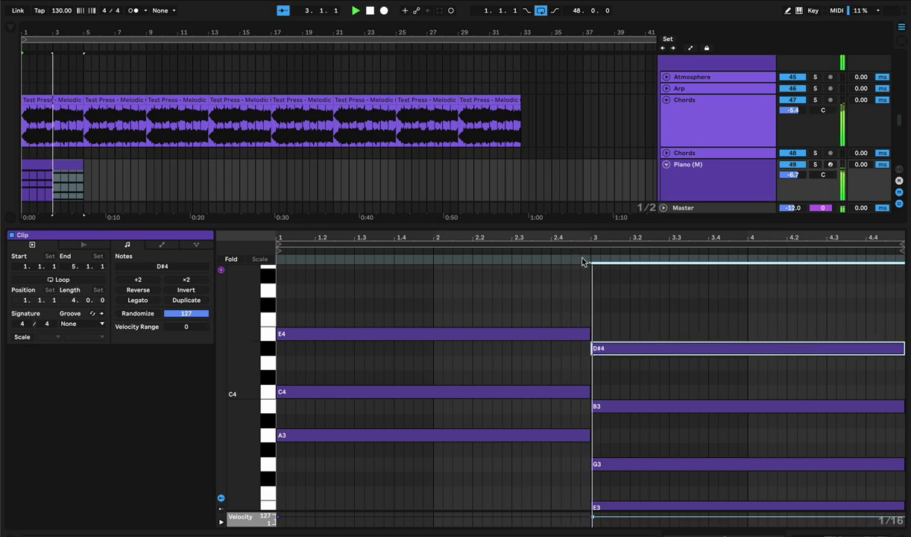
double_click(625, 351)
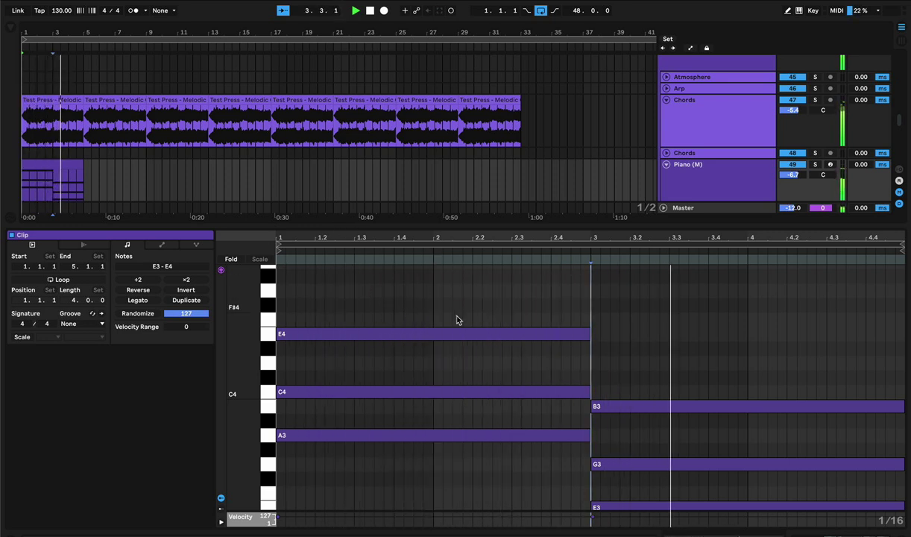
Step: Play the Piano chords from the clip start with the first chord's C4 note selected
scroll(527, 380, "down", 2)
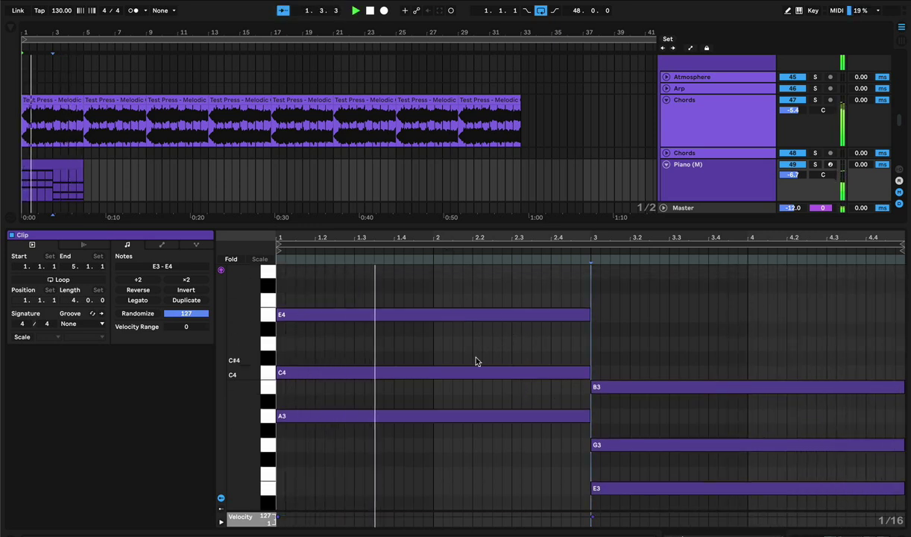
key("space")
left_click_drag(460, 316, 459, 377)
key("space")
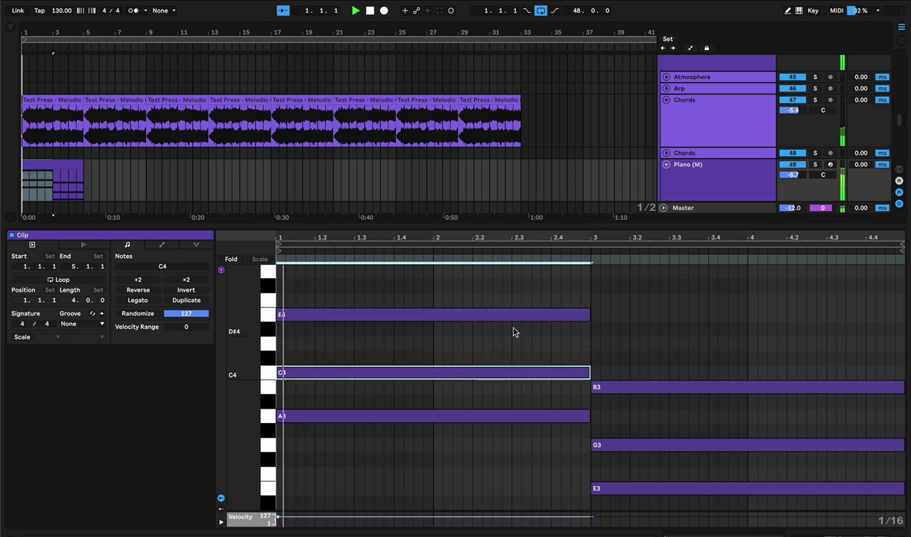
Step: Add an A4 note above the first Piano chord and an E4 note above the second, and listen to them
scroll(468, 355, "down", 1)
scroll(468, 356, "up", 4)
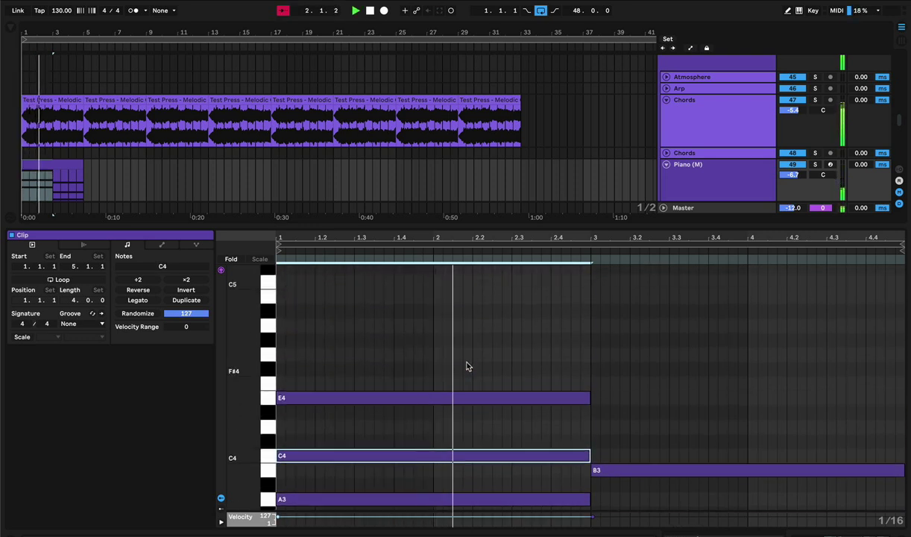
left_click_drag(445, 401, 441, 328)
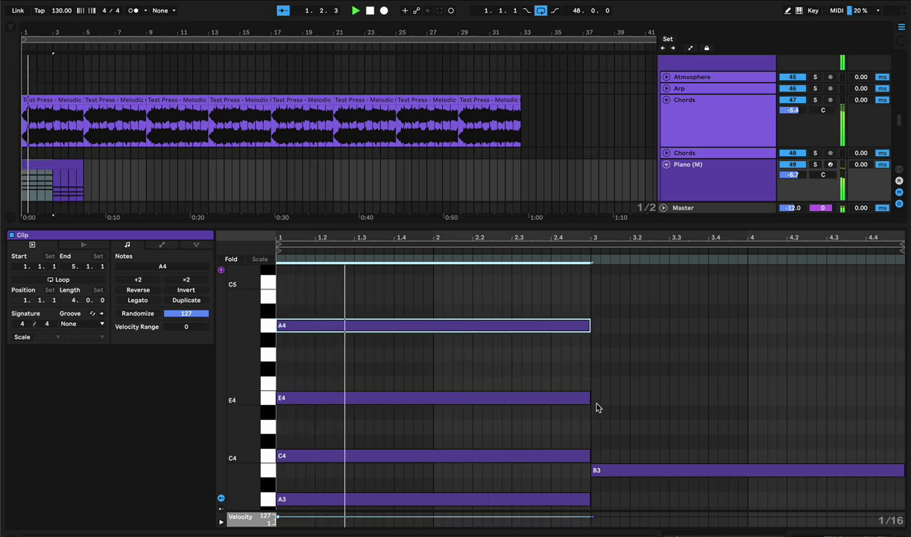
left_click_drag(637, 471, 640, 398)
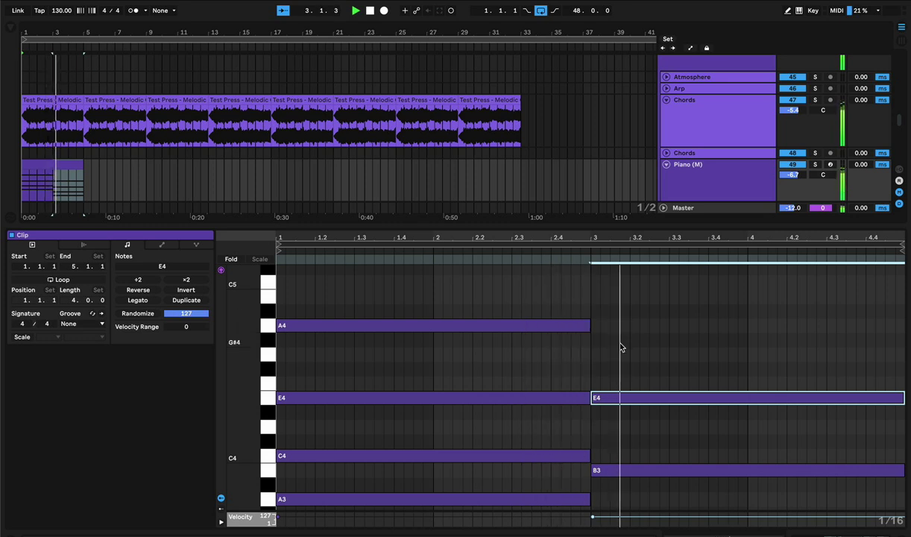
key("space")
Step: Delete the A4 note from the first chord and the E4 note from the second, and play the chords
left_click(544, 325)
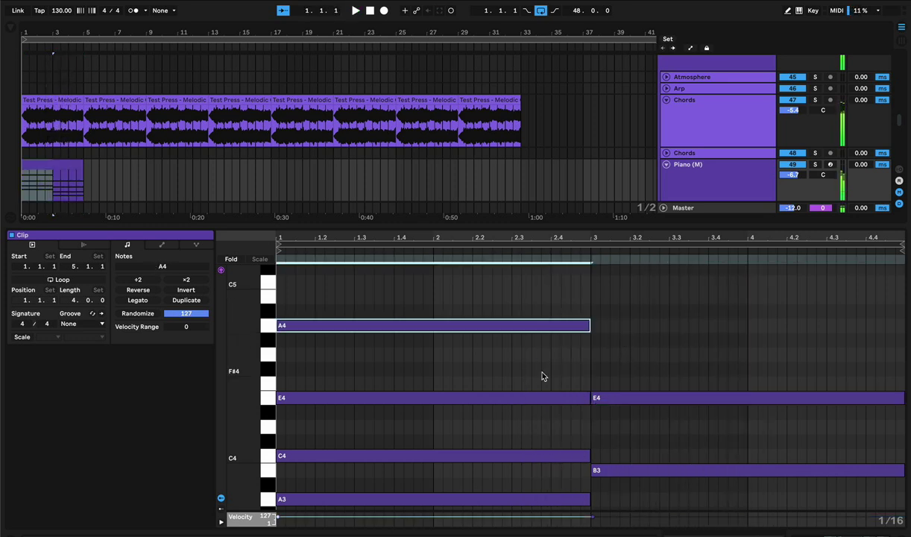
key("Delete")
left_click(657, 398)
key("Delete")
key("space")
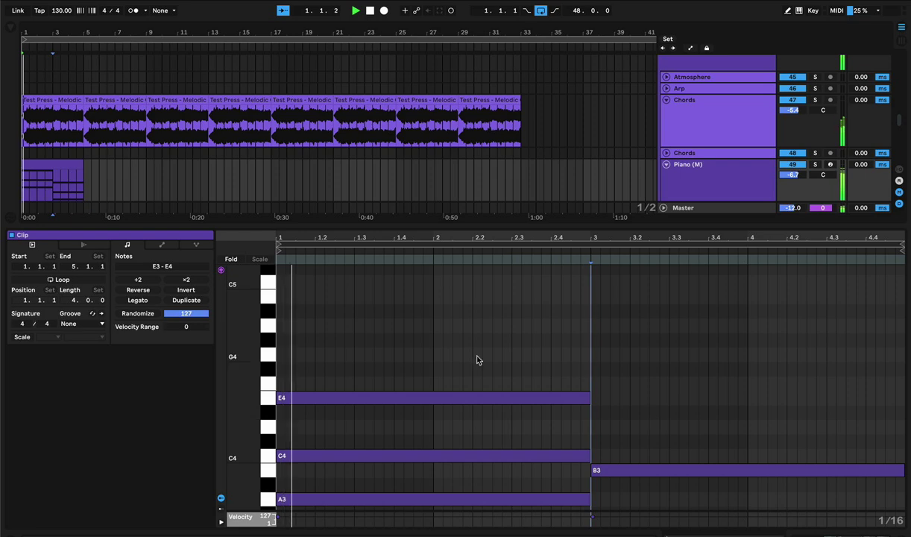
scroll(423, 367, "down", 4)
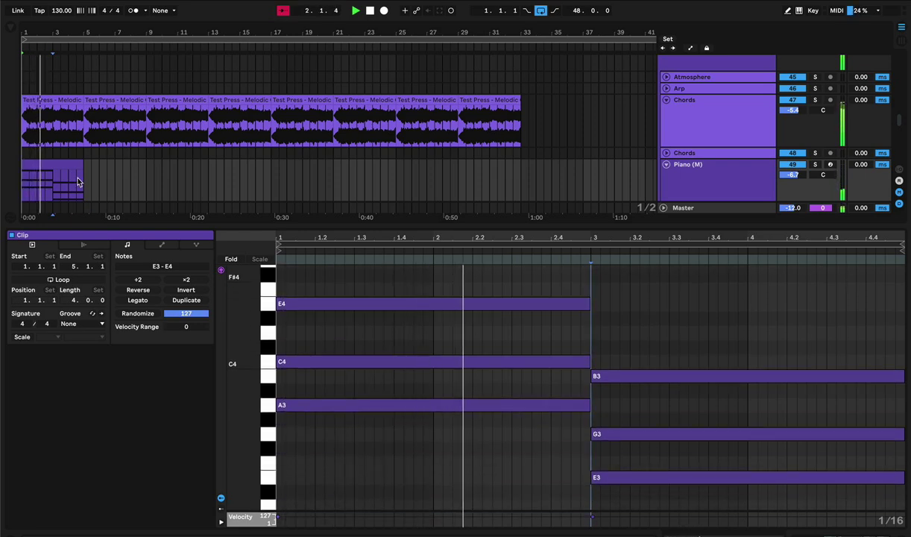
Step: Copy the Raum reverb from the Arp track to the end of the Piano track's device chain
key("space")
key("shift+Tab")
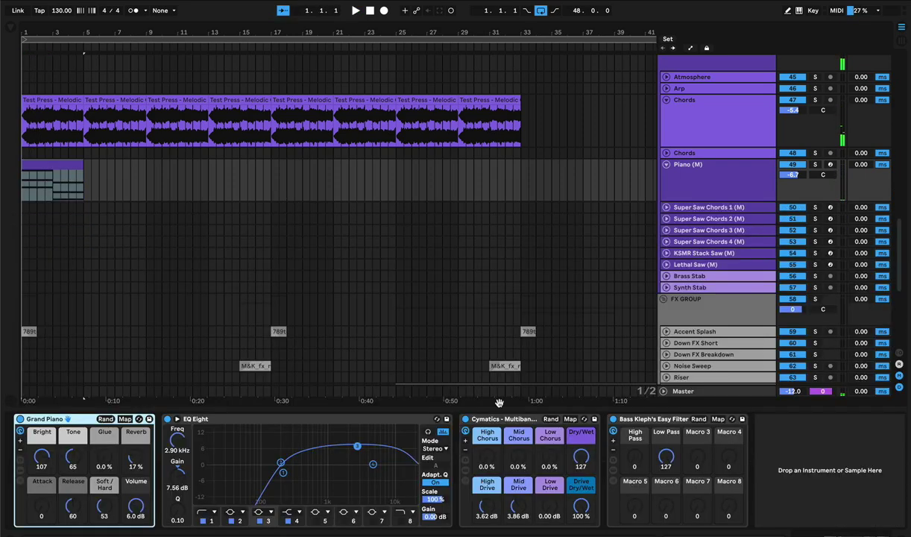
left_click(707, 138)
left_click(691, 88)
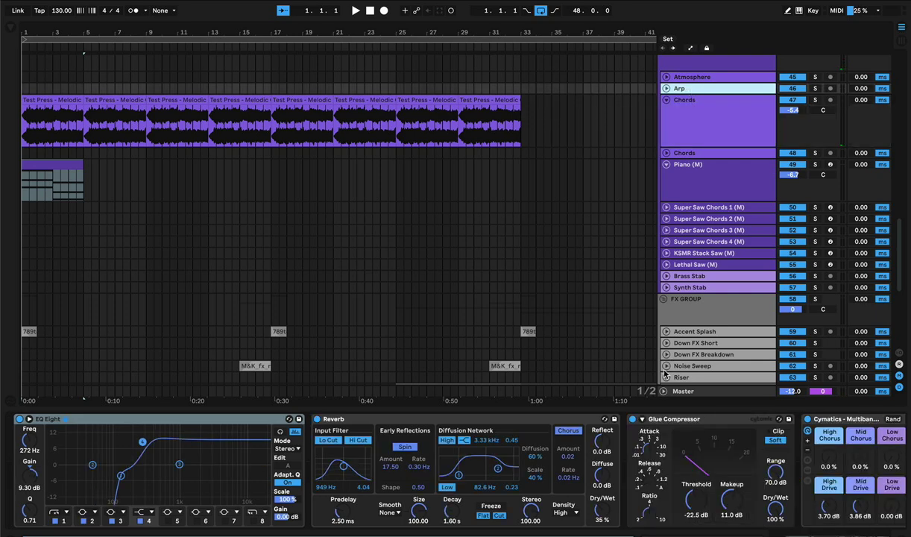
scroll(689, 431, "right", 5)
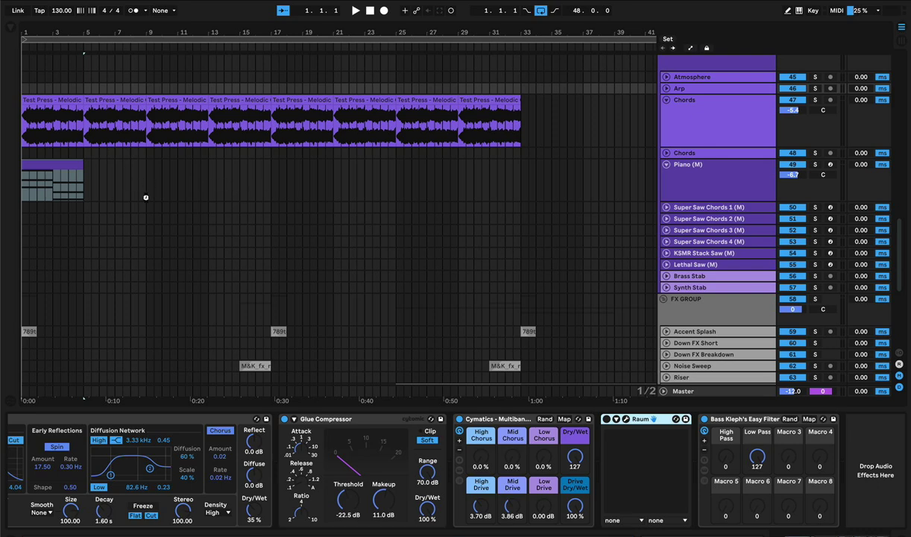
key("Up")
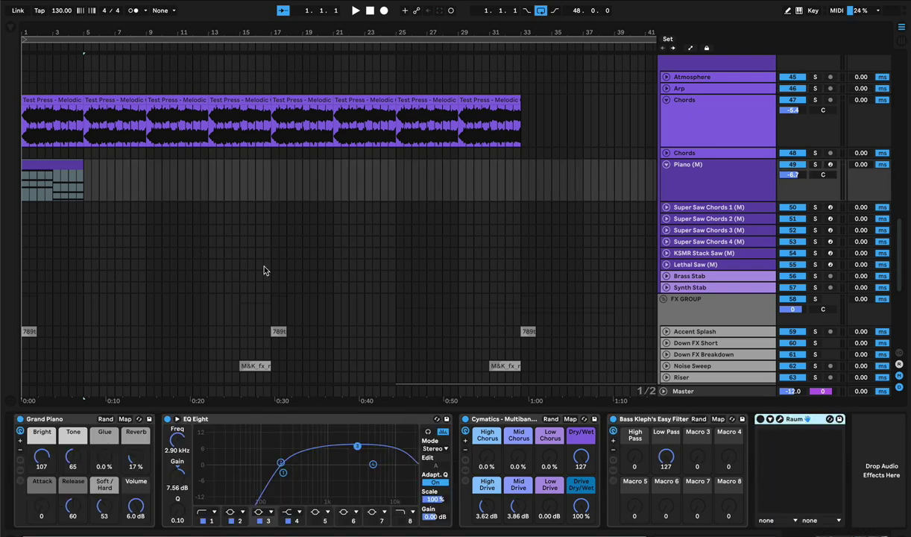
Step: Activate Raum on the Piano track, open its window, and play the Piano clip in solo
left_click(780, 419)
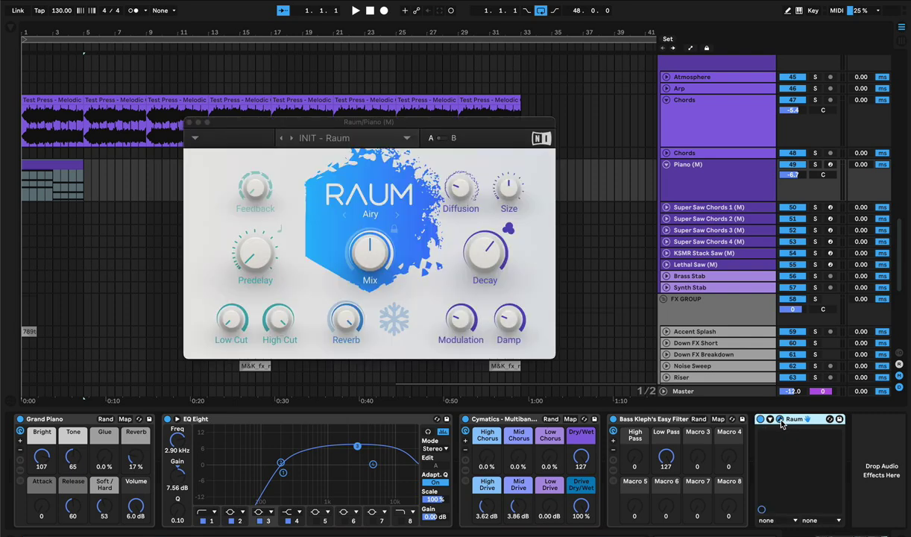
left_click(48, 161)
key("space")
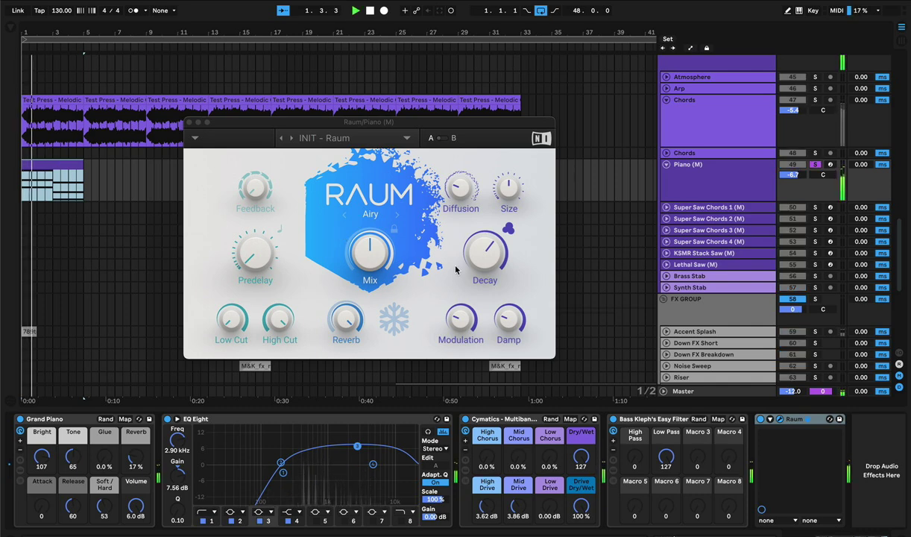
Step: Slightly lower Raum's Decay and Mix while the Piano plays, and replay the clip from bar 1
left_click_drag(489, 255, 489, 264)
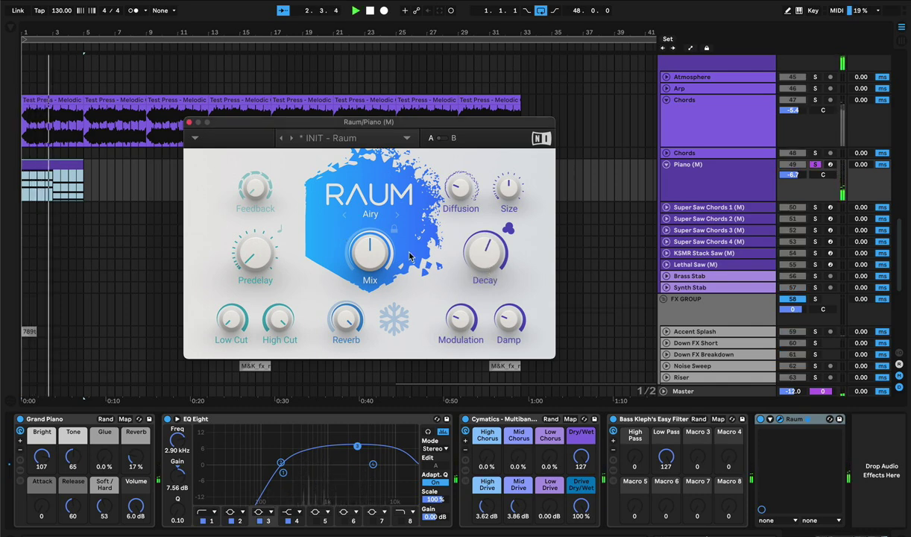
left_click_drag(388, 255, 369, 259)
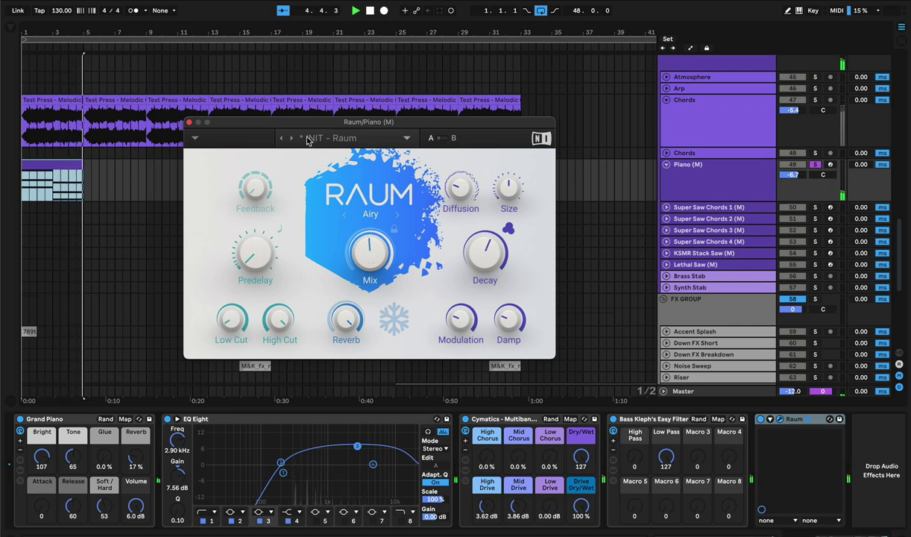
left_click(63, 163)
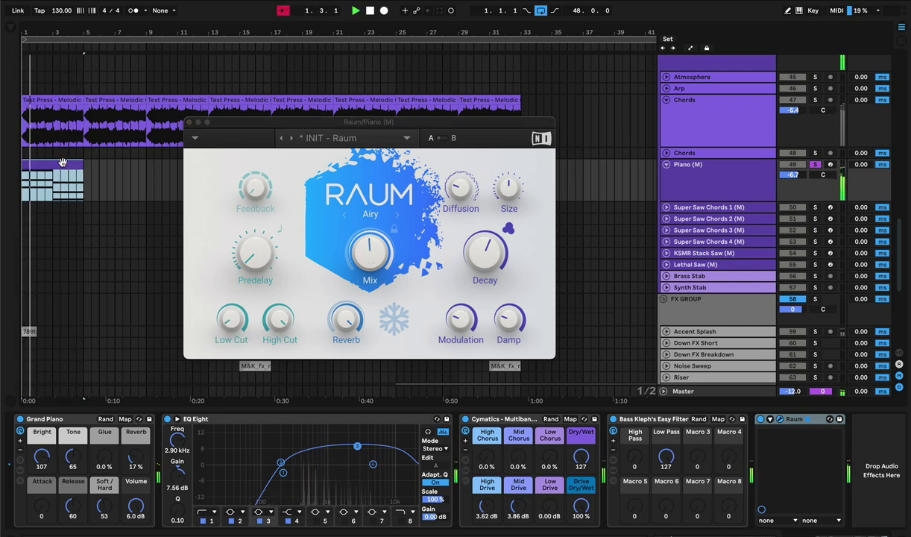
Step: Duplicate the four-bar Piano clip to bar 5, take the Piano track out of solo, and play the copy with the full mix
key("ctrl+d")
left_click_drag(267, 128, 342, 205)
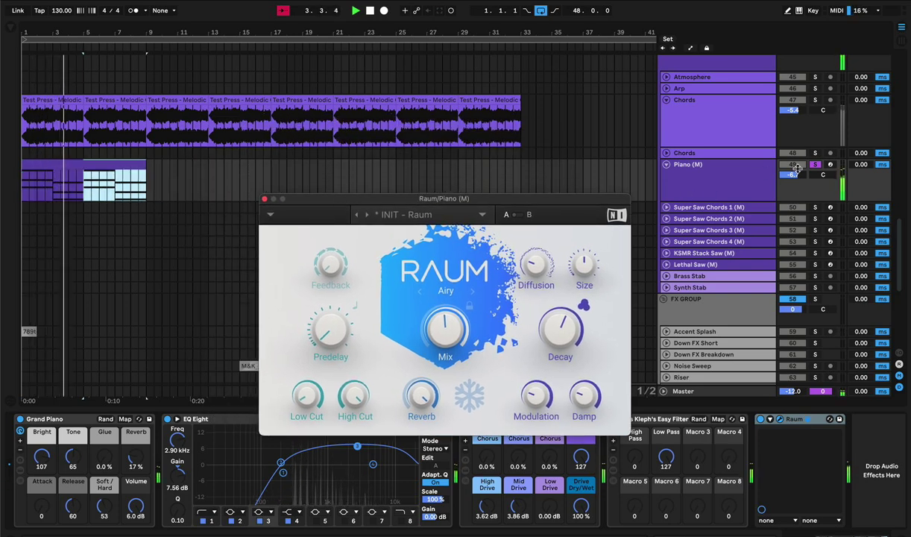
left_click(816, 171)
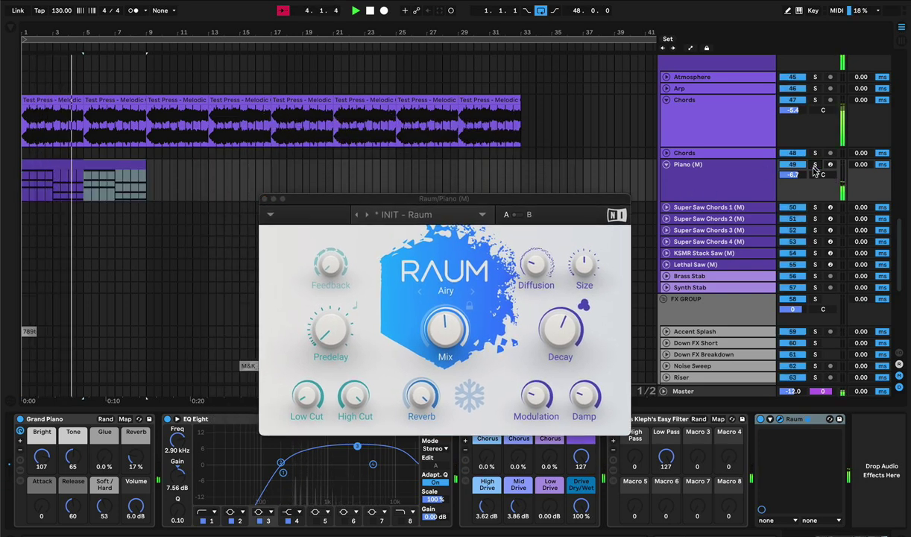
left_click(132, 174)
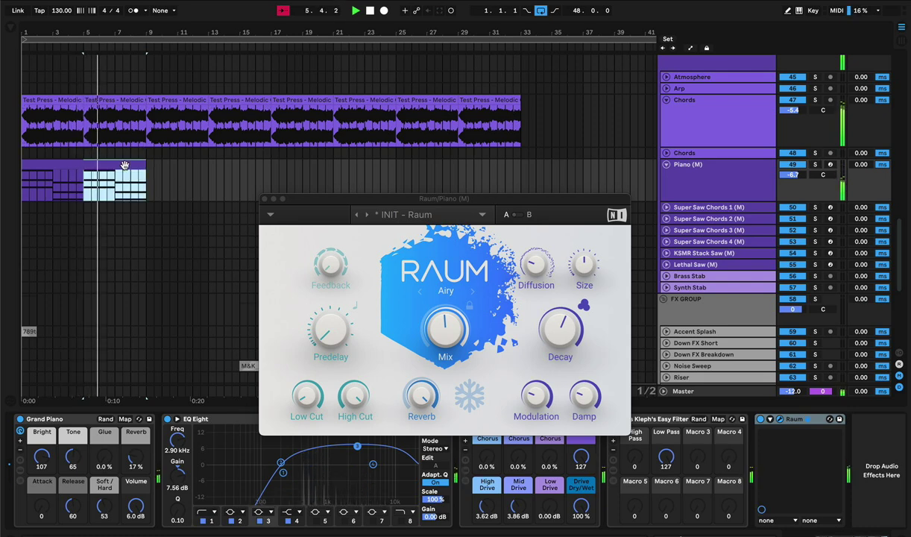
Step: Open the second Piano clip and add a half-bar C5 melody note starting at its bar 2
double_click(125, 165)
left_click_drag(434, 205, 530, 475)
scroll(477, 291, "up", 2)
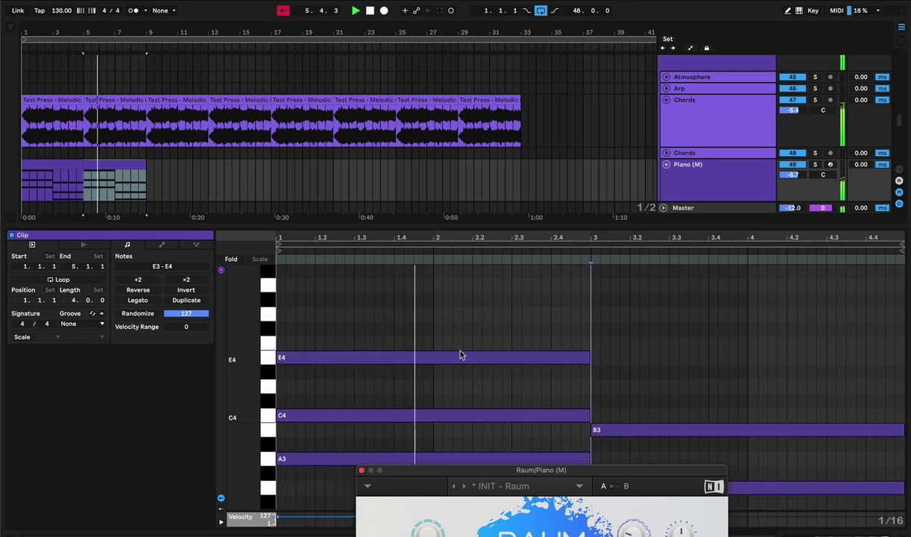
double_click(438, 301)
key("Up")
key("Up")
key("Up")
key("Up")
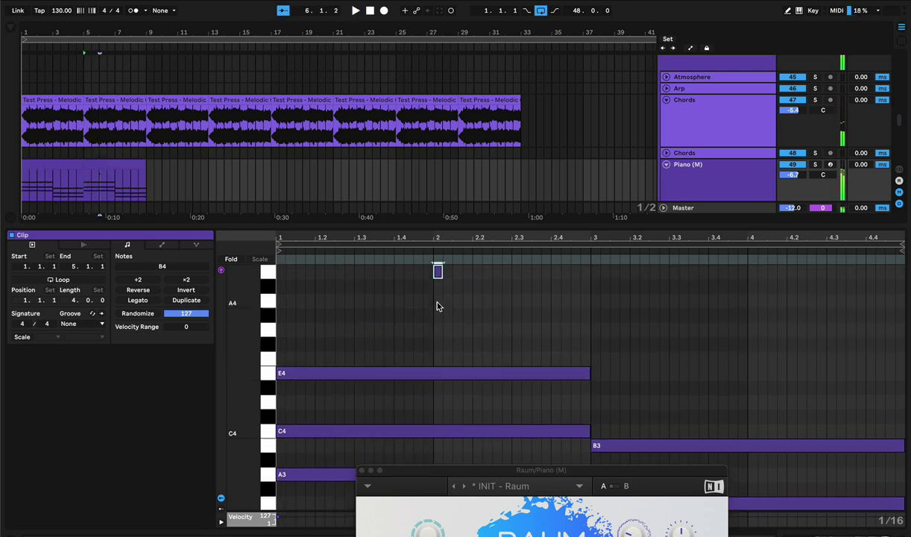
key("shift+Right")
key("shift+Right")
key("shift+Right")
key("shift+Right")
key("shift+Right")
key("shift+Right")
key("shift+Right")
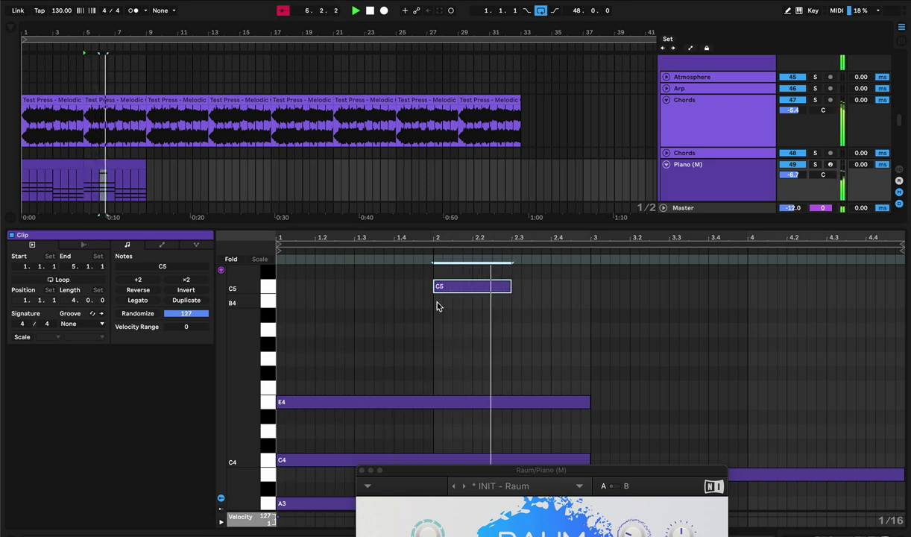
Step: Duplicate the C5 note as B4 right after it, copy the B3 at bar 3 up to G4, and play the clip
key("super+d")
key("Down")
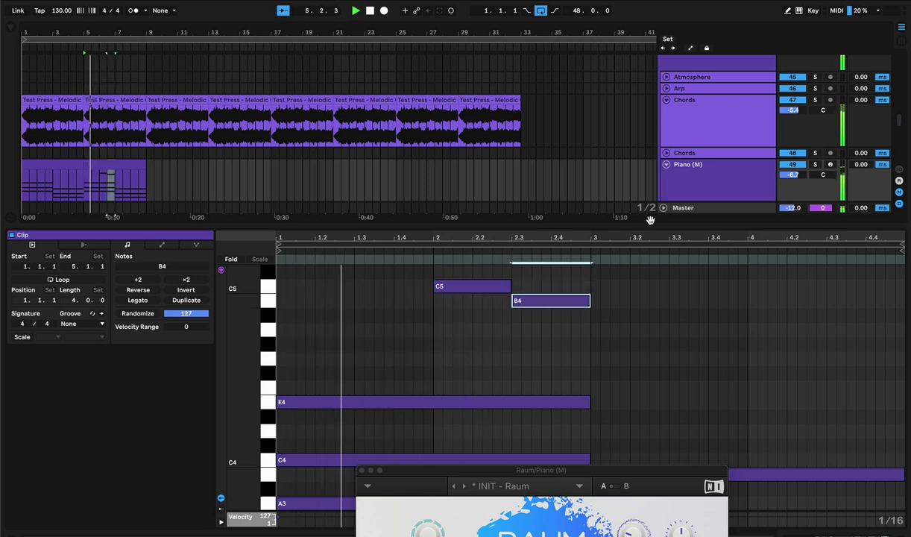
scroll(589, 328, "down", 2)
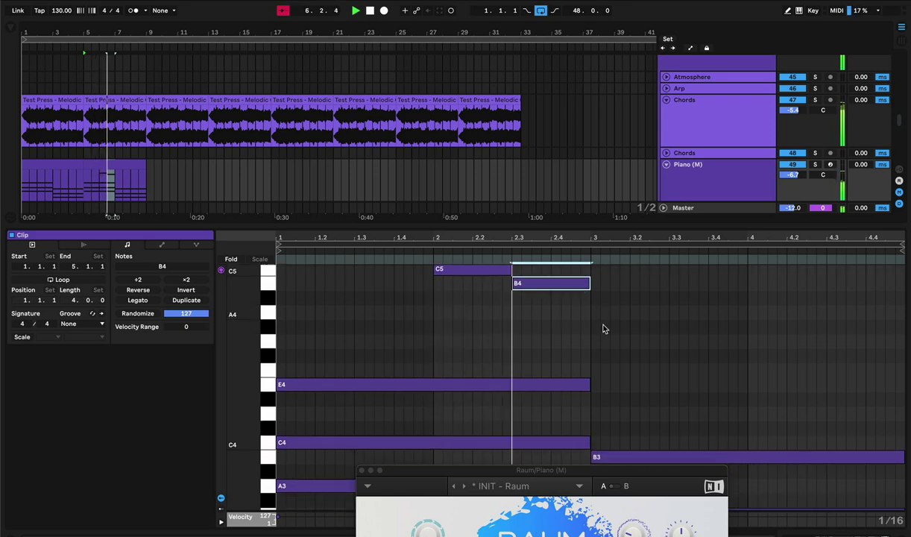
left_click_drag(630, 457, 630, 343)
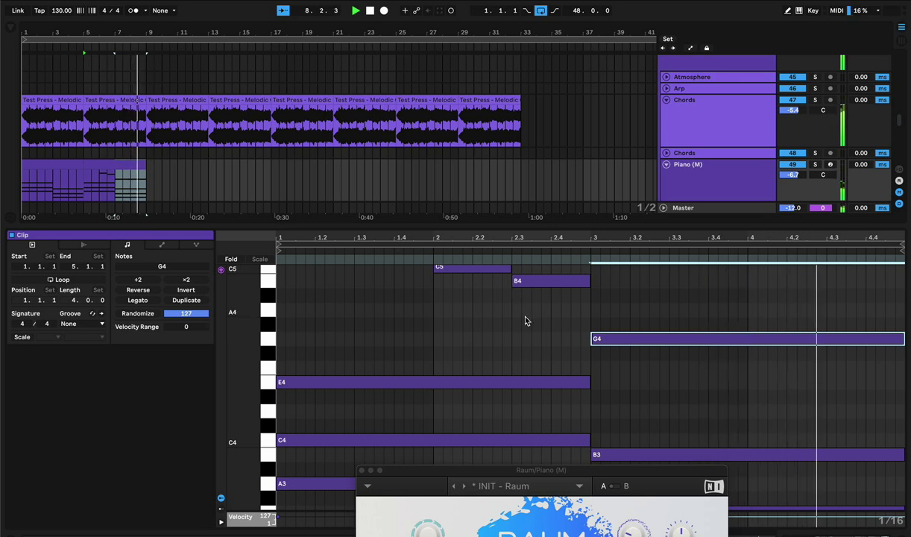
left_click(127, 175)
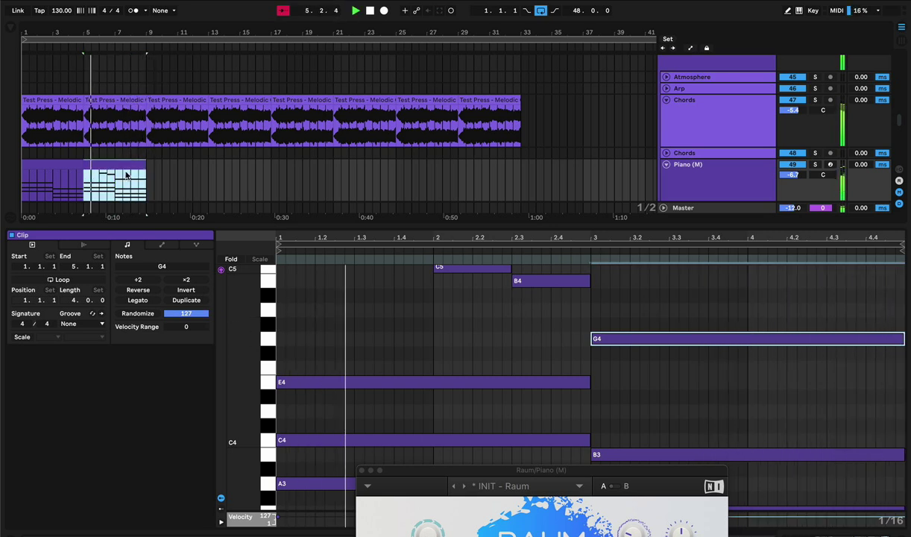
left_click(269, 225)
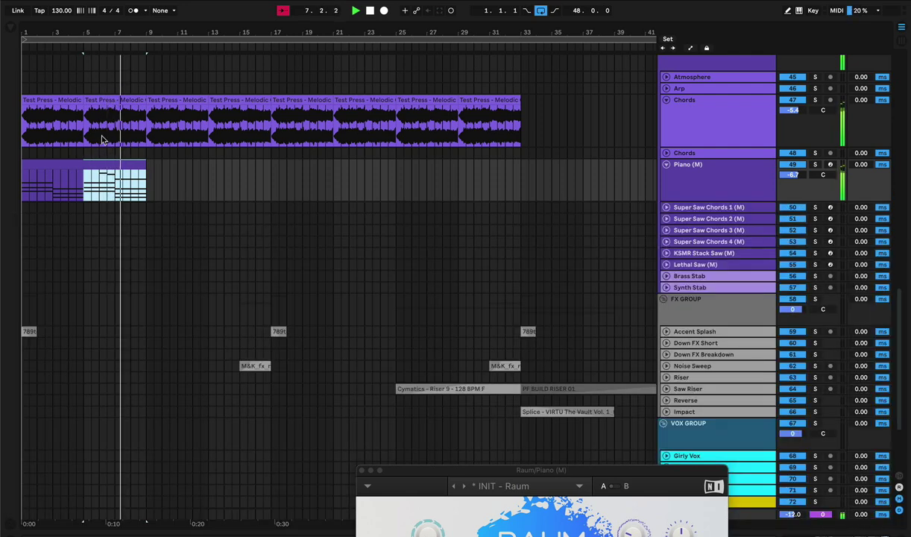
Step: Try removing the first two Chords clips so the Piano plays alone over bars 1 to 8
key("Left")
key("Up")
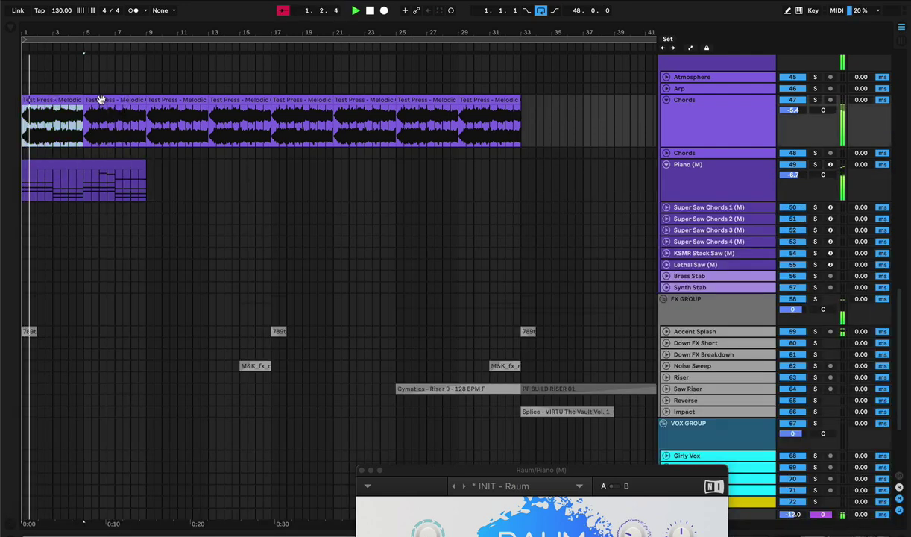
key("Delete")
left_click(127, 105)
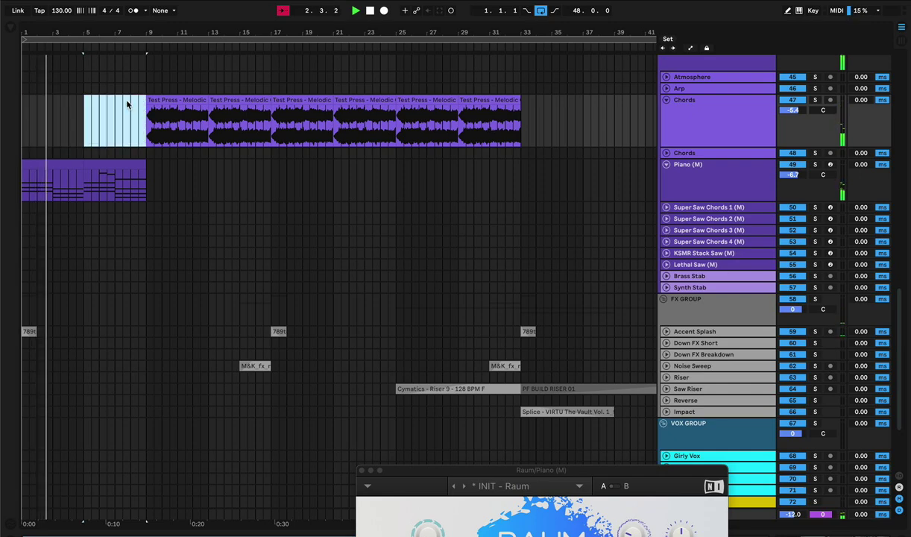
scroll(151, 144, "down", 2)
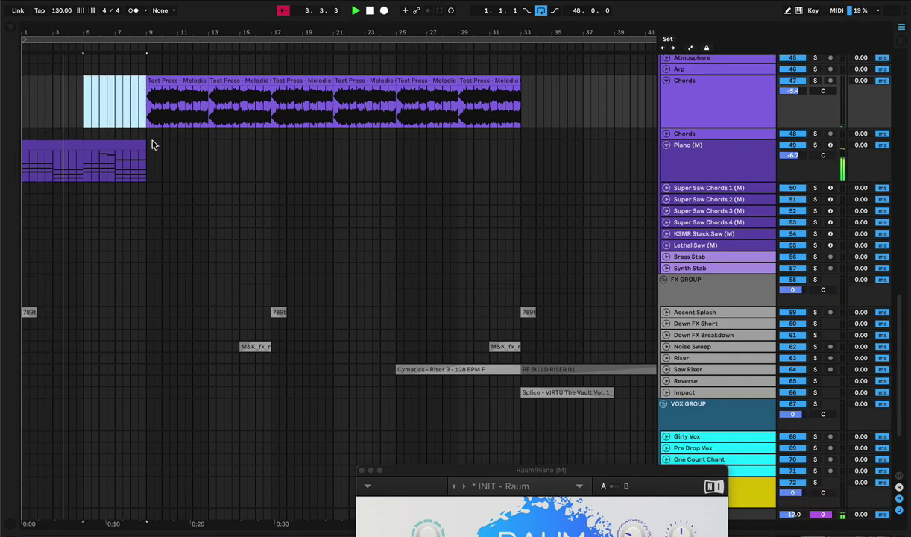
scroll(151, 144, "up", 4)
scroll(150, 155, "up", 2)
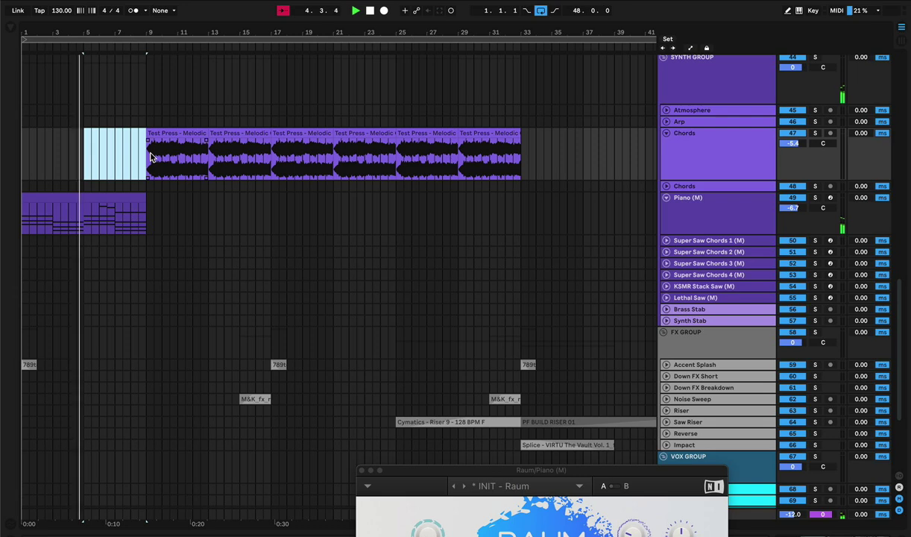
scroll(150, 156, "up", 1)
scroll(149, 156, "up", 1)
left_click(173, 153)
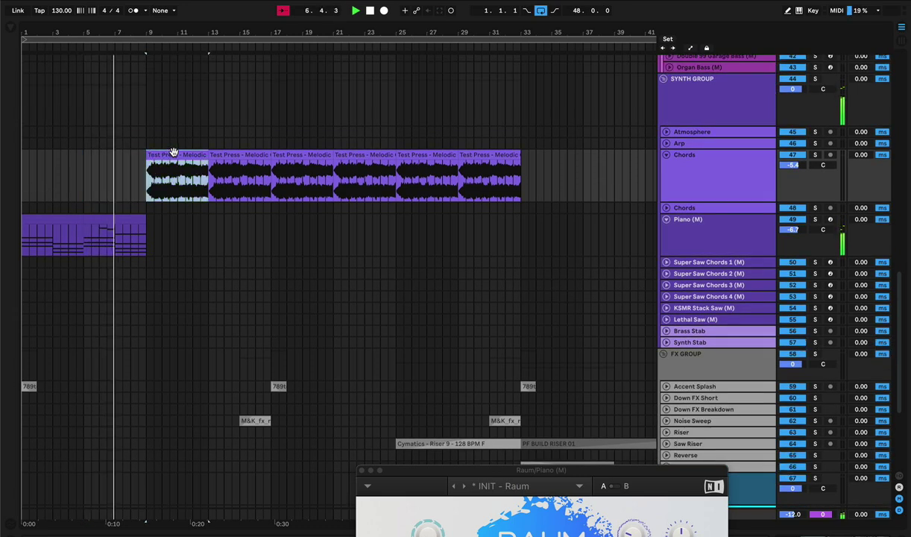
Step: Duplicate the two Piano clips to bar 9, and refill bars 1 to 8 of the Chords track with copies of its bar 9 clip
left_click_drag(144, 231, 62, 223)
key("ctrl+d")
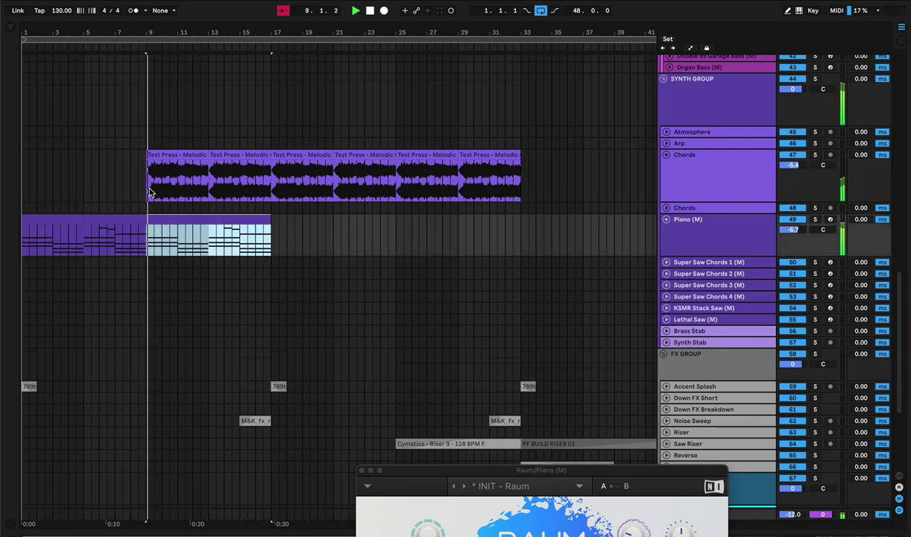
left_click_drag(180, 156, 42, 157)
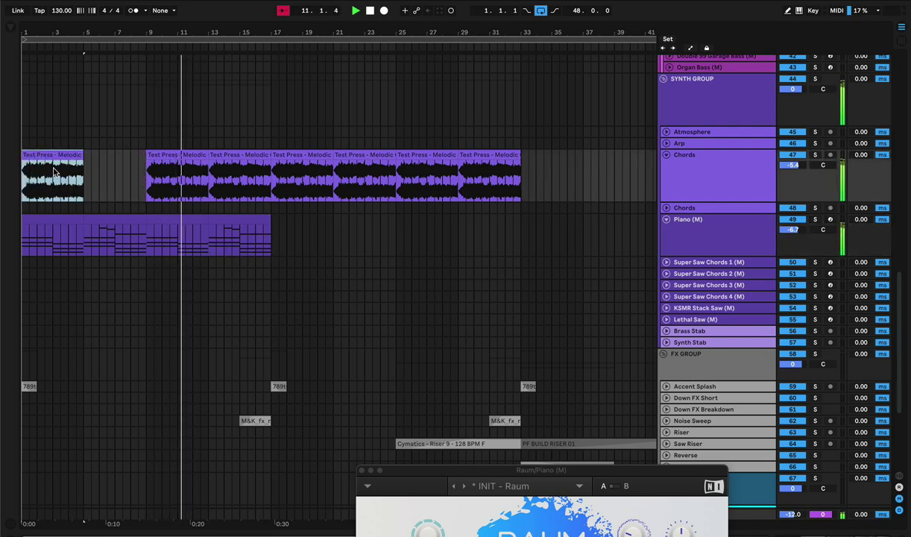
key("ctrl+d")
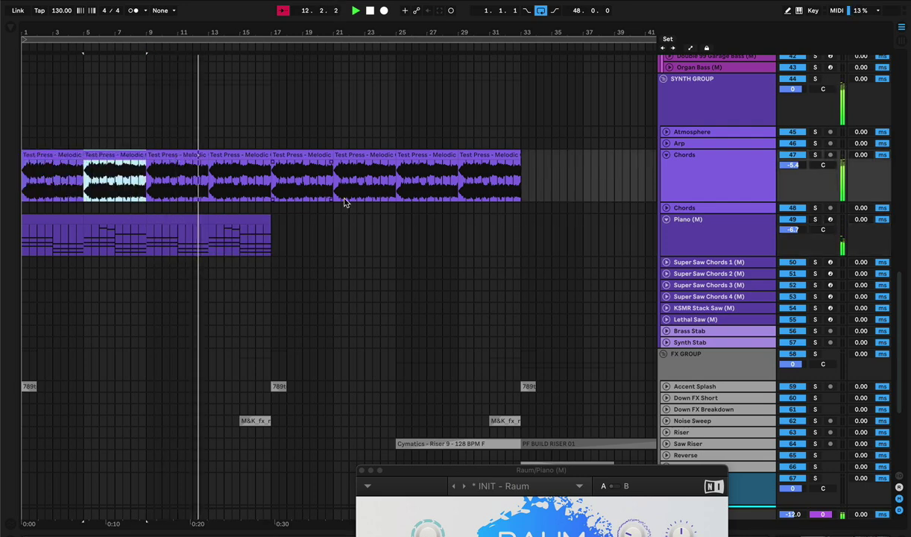
Step: Automate the Low Pass of Bass Kleph's Easy Filter on the Chords track so it rises from a low value at bar 1 to fully open at bar 17
key("a")
left_click(682, 165)
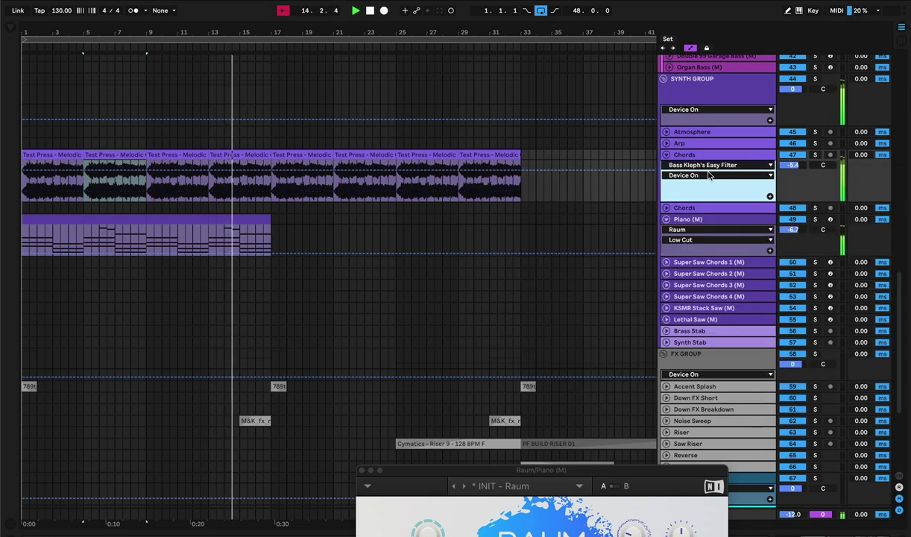
left_click(682, 175)
left_click(690, 201)
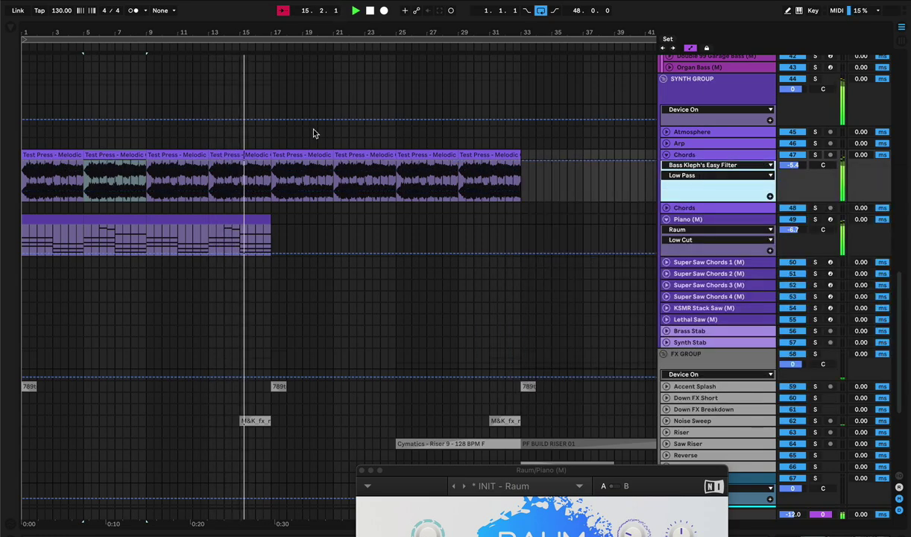
left_click(272, 161)
left_click_drag(24, 160, 24, 190)
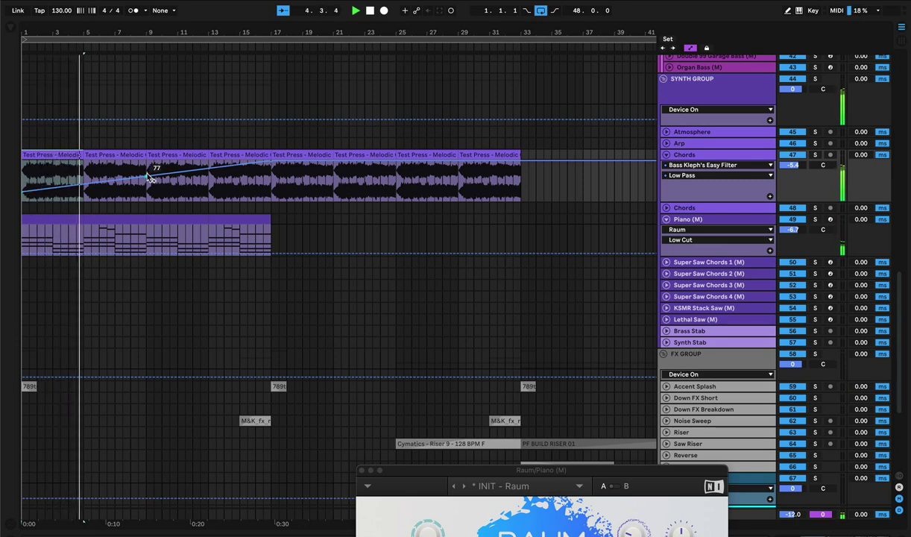
Step: Shape the Low Pass rise with points near 49 at bar 9 and 75 at bar 13, jumping to fully open at bar 17
left_click_drag(154, 173, 147, 184)
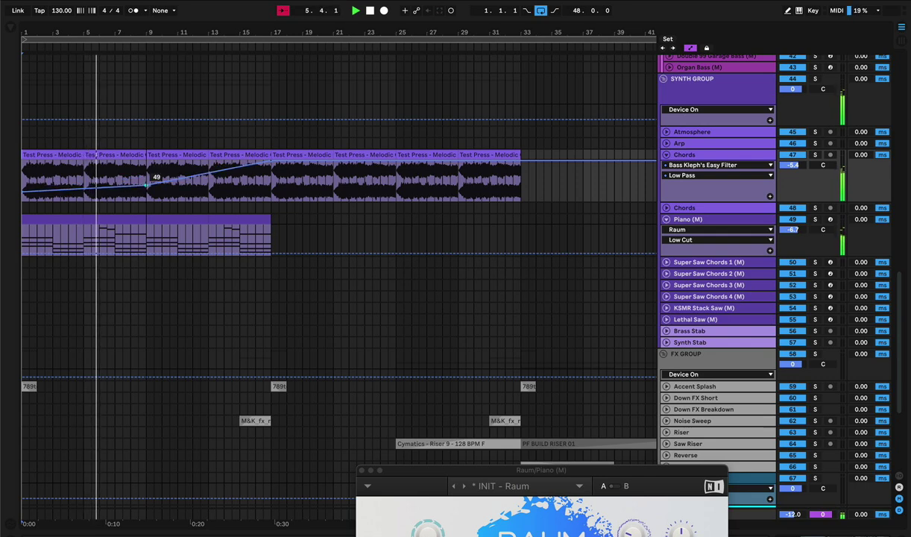
left_click_drag(52, 200, 52, 193)
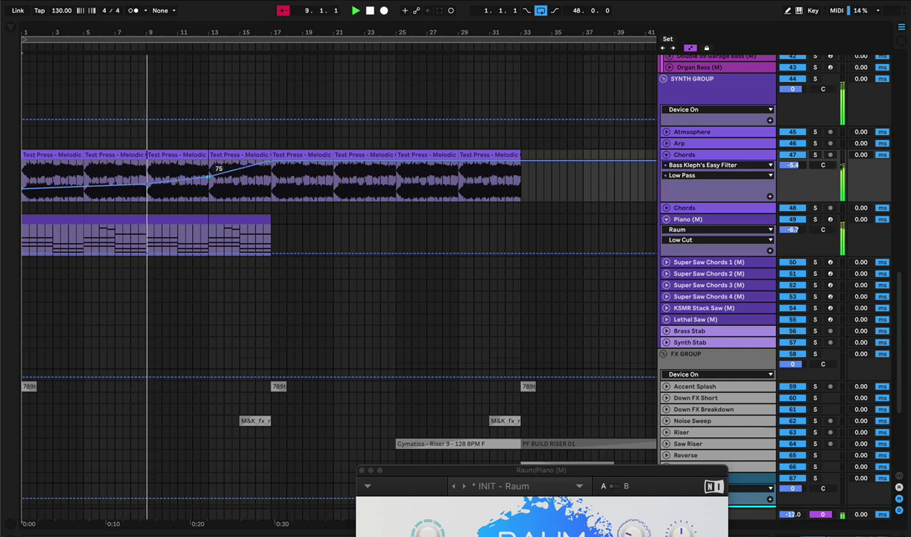
mouse_move(273, 164)
left_mouse_down()
mouse_move(273, 175)
mouse_move(274, 161)
left_mouse_up()
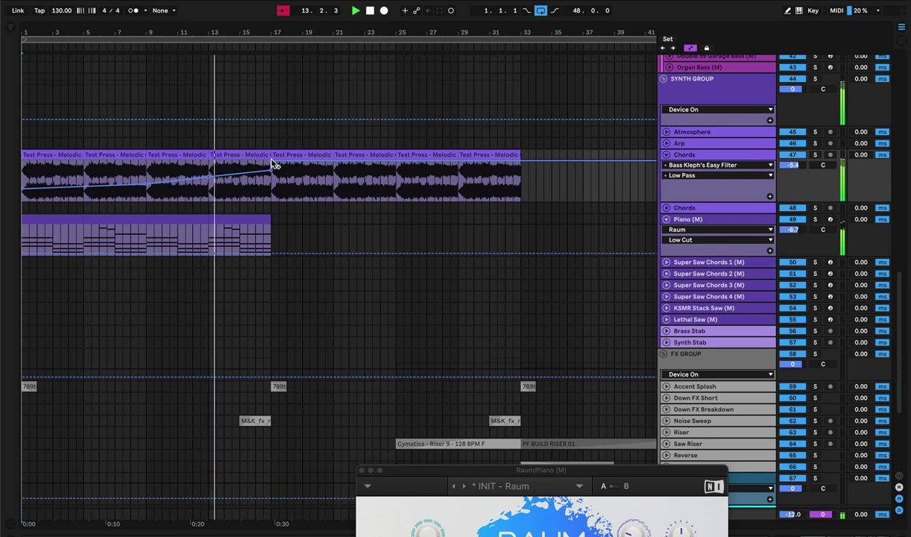
key("a")
Step: Consolidate all Piano clips from bar 1 to bar 17 into a single clip and open it for note editing
left_click_drag(115, 220, 65, 215)
left_click(217, 215)
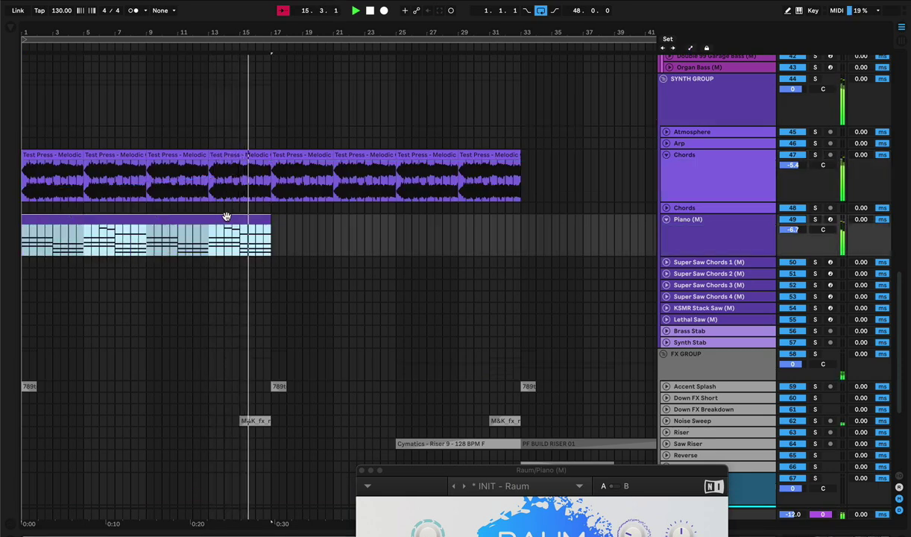
double_click(172, 217)
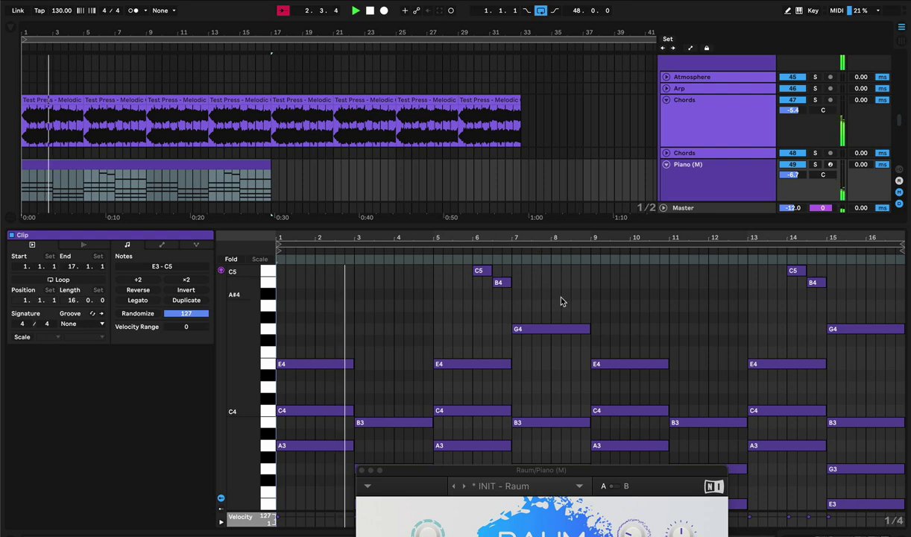
Step: Copy the G4 note to bar 9, shorten the copy to one bar, and raise it to D5
left_click(631, 314)
scroll(600, 342, "up", 1)
left_click_drag(545, 342, 629, 323)
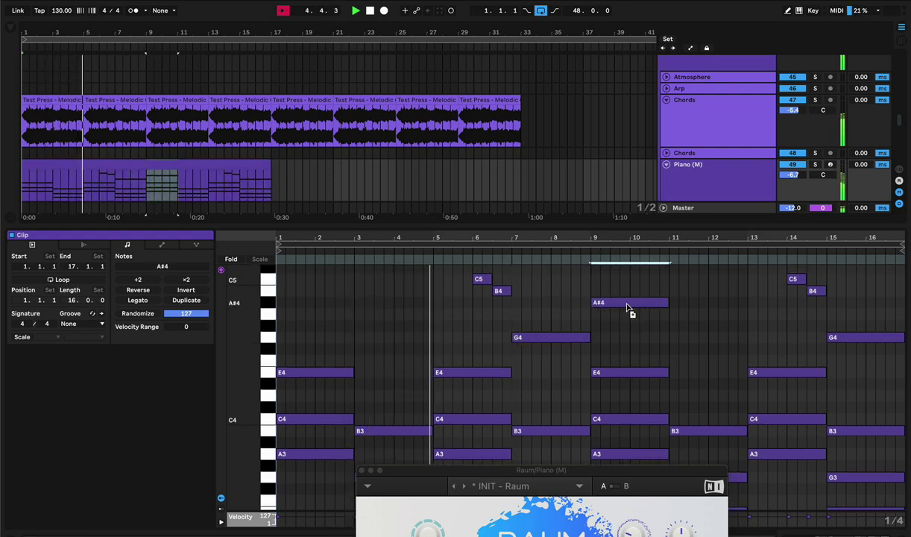
left_click(631, 314)
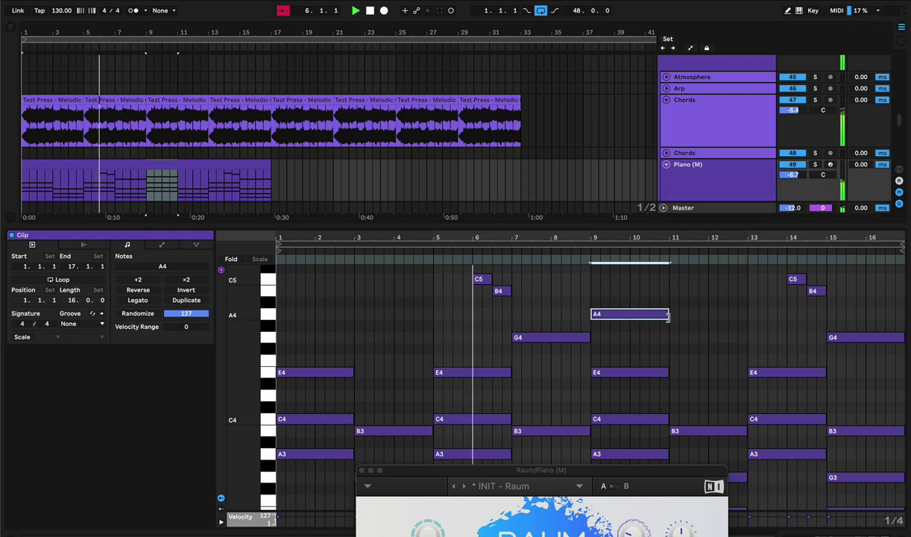
left_click_drag(666, 314, 629, 314)
key("Up")
key("Up")
key("Up")
key("Up")
key("Up")
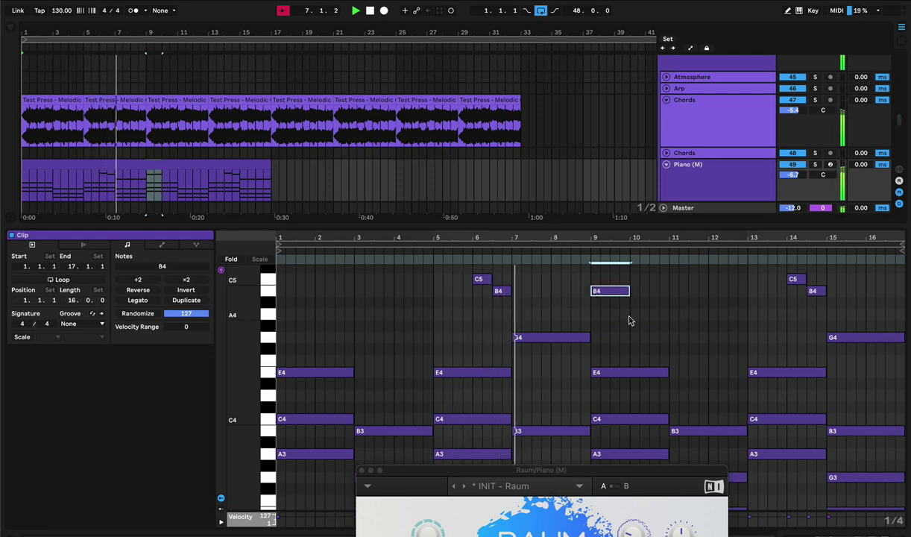
scroll(629, 321, "up", 1)
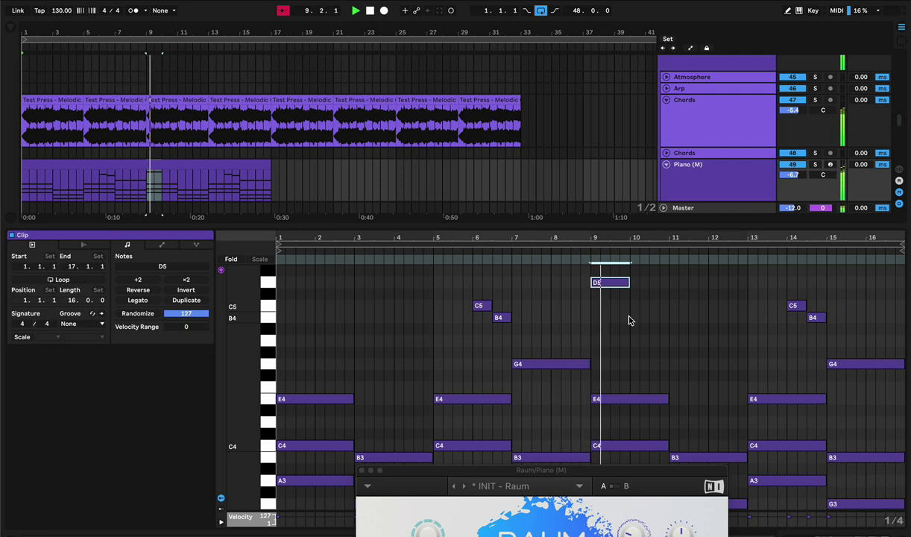
Step: Duplicate the D5 note to bar 10, raise it to F5, and repeat the F5 at bar 11
key("ctrl+d")
key("Up")
key("Up")
key("Up")
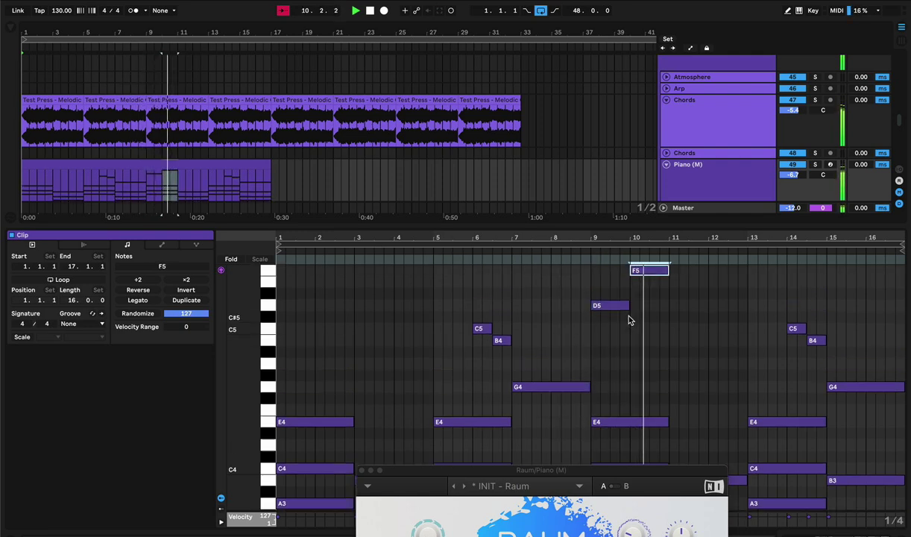
key("ctrl+d")
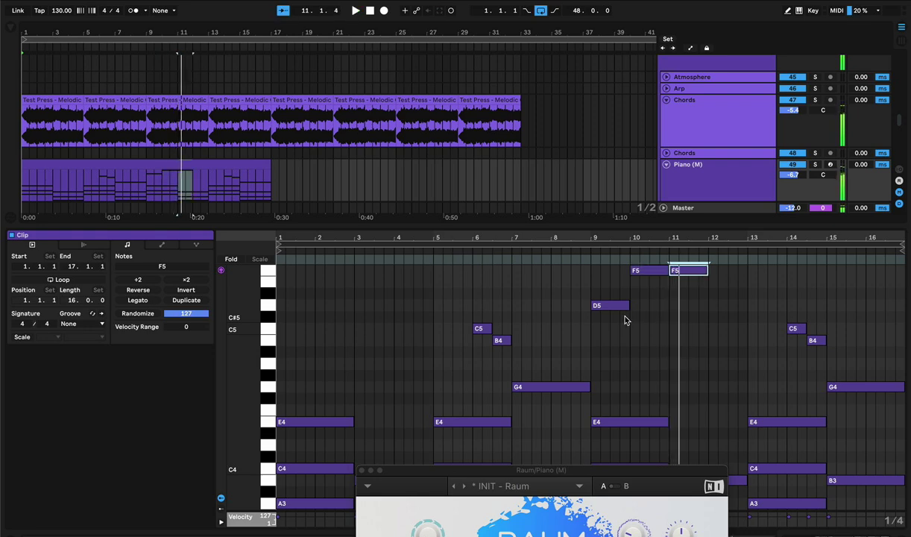
Step: Replay the melody from around bar 9, and turn the second half of the bar 10 F5 note into an E5
left_click(583, 252)
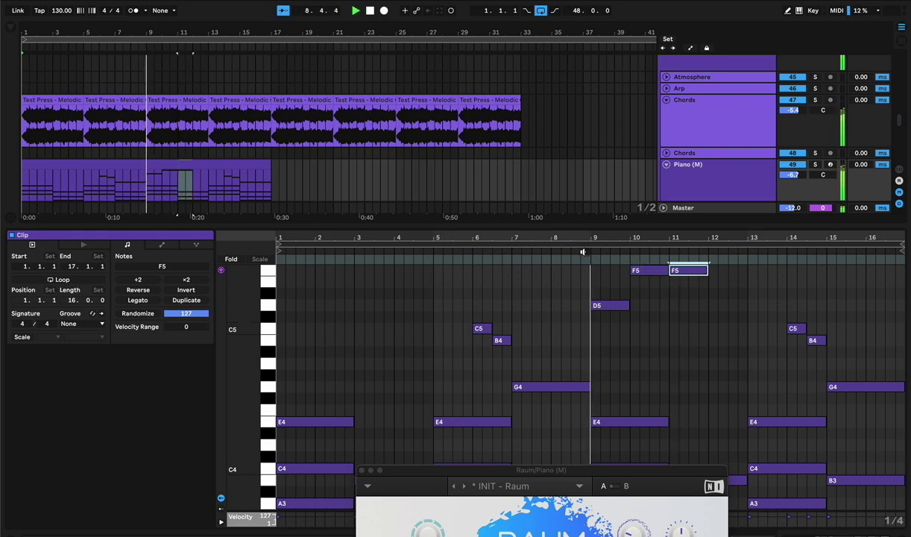
left_click(656, 271)
left_click_drag(669, 273, 665, 303)
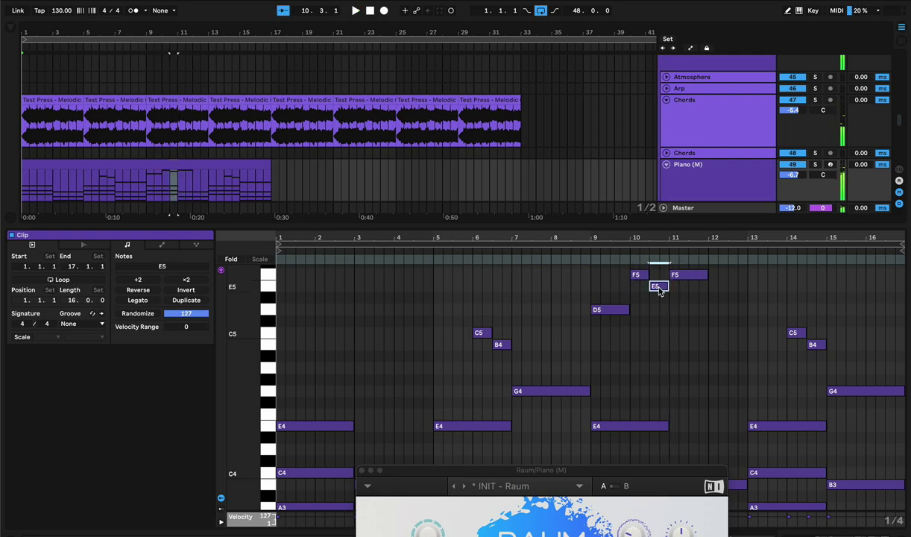
Step: Lower the F5 note at bar 11 to B4 and copy it to bar 12 as a G4
left_click(581, 253)
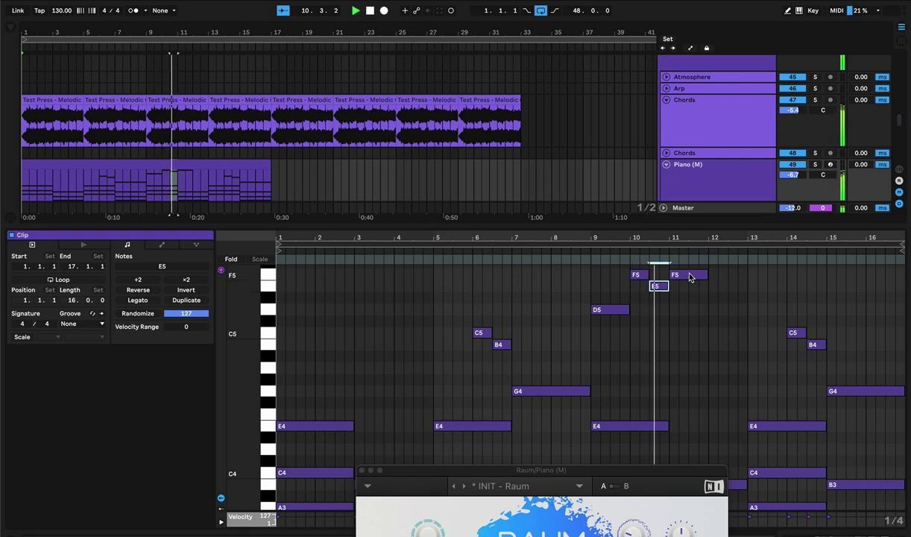
left_click_drag(689, 277, 688, 333)
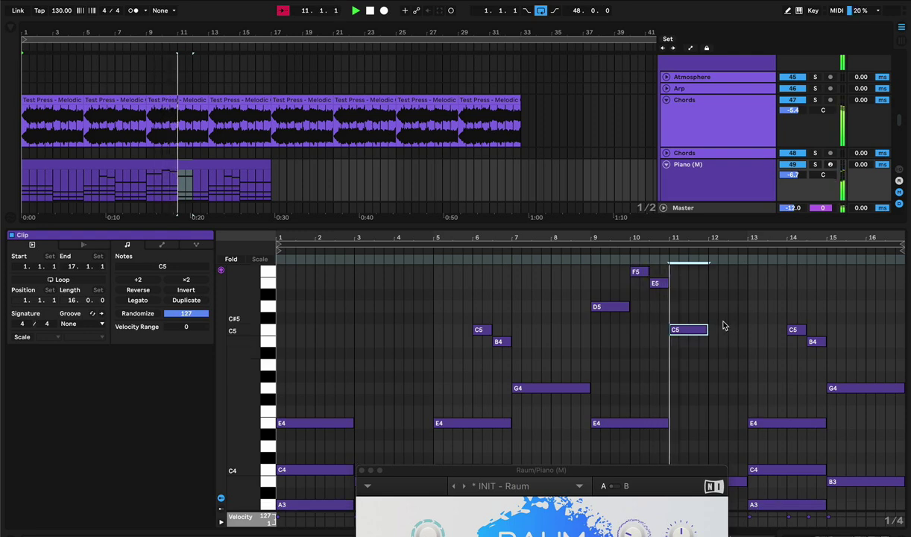
left_click_drag(700, 332, 701, 344)
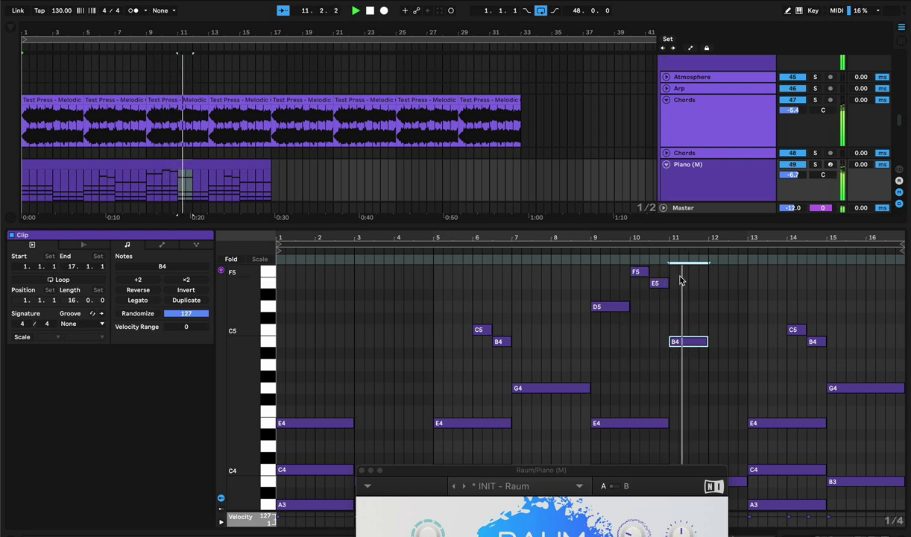
left_click_drag(695, 344, 734, 390)
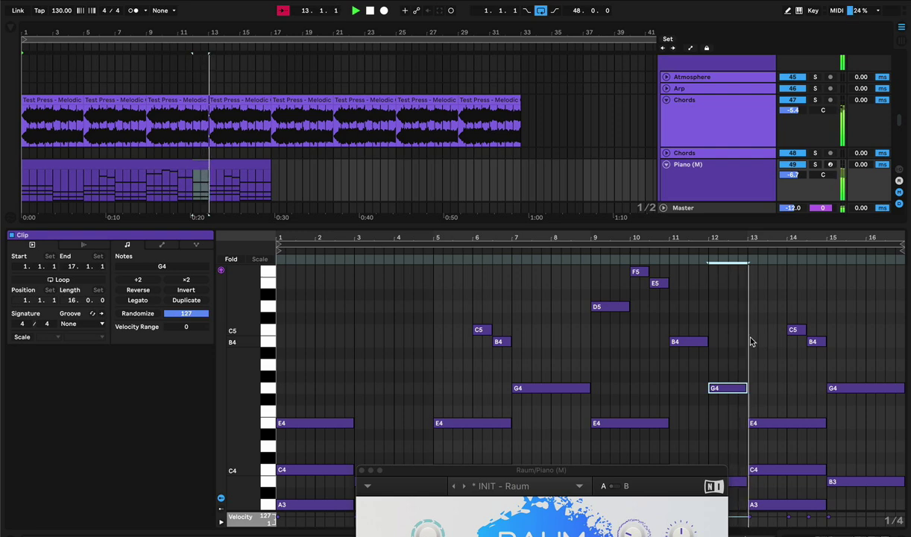
Step: Add a one-bar A4 at bar 13 and replace the bar 14 notes with a rising quarter-note run of C5, D5 and E5
double_click(774, 365)
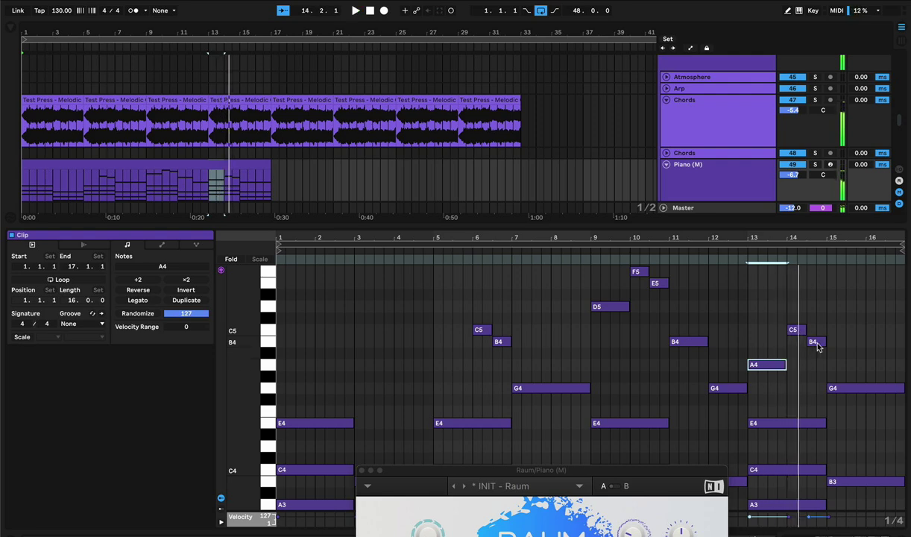
left_click_drag(803, 329, 792, 328)
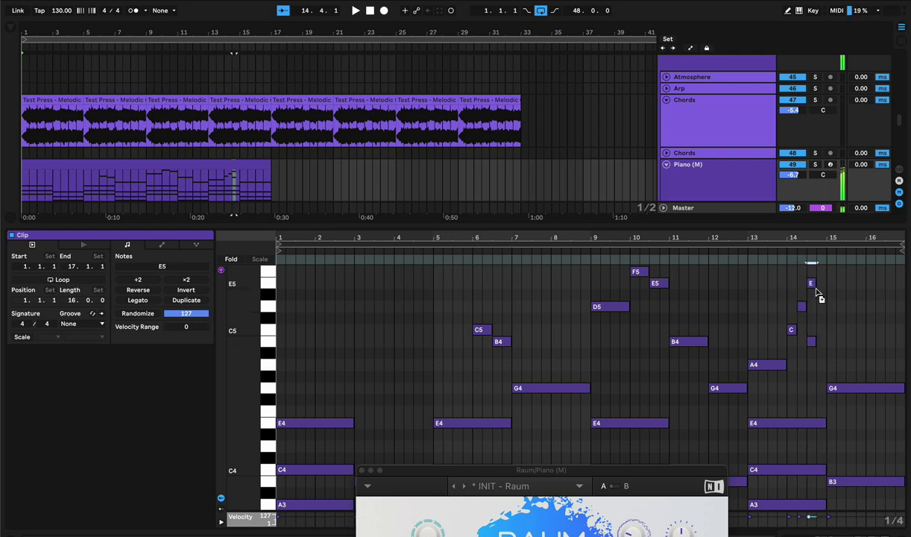
left_click(741, 247)
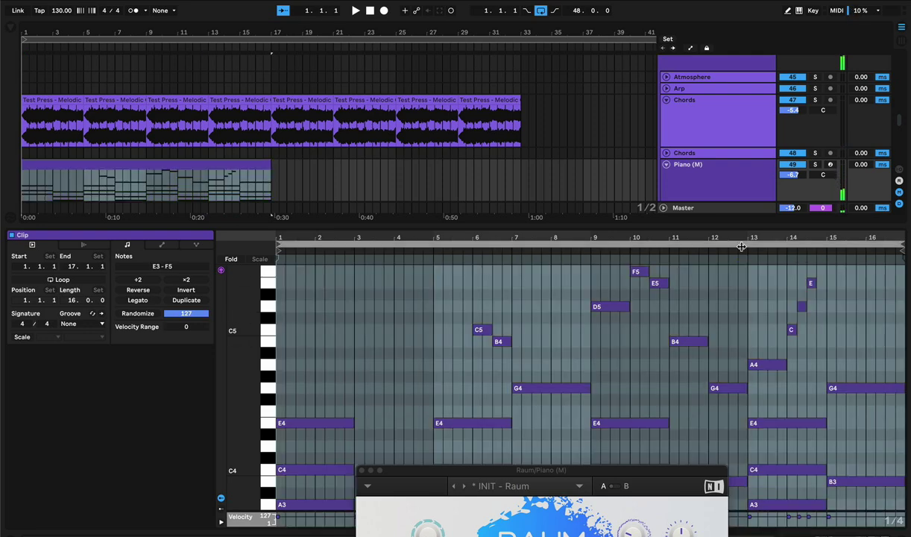
left_click(738, 253)
left_click(778, 291)
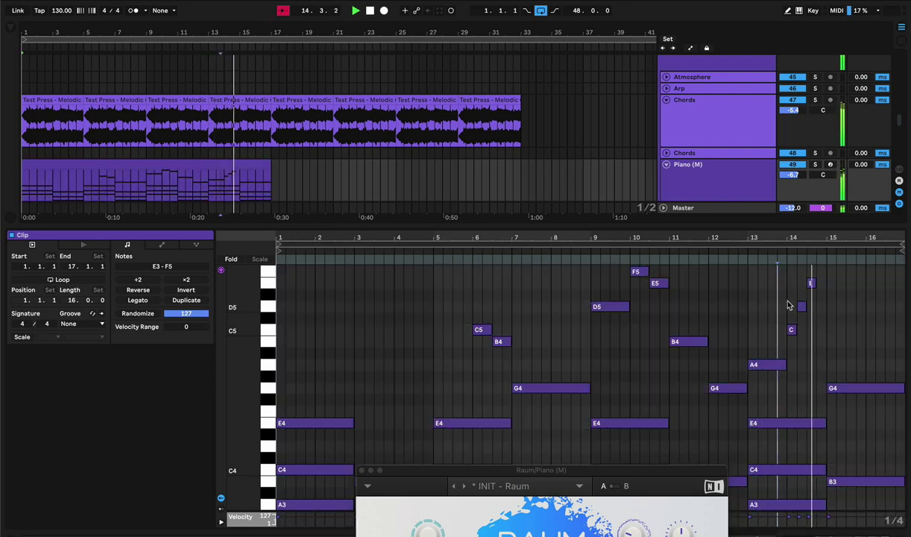
Step: Shorten the bar 14 C5, D5 and E5 notes to eighth notes and close the gaps between them
left_click(701, 254)
left_click_drag(791, 240, 782, 254)
left_click_drag(791, 329, 780, 329)
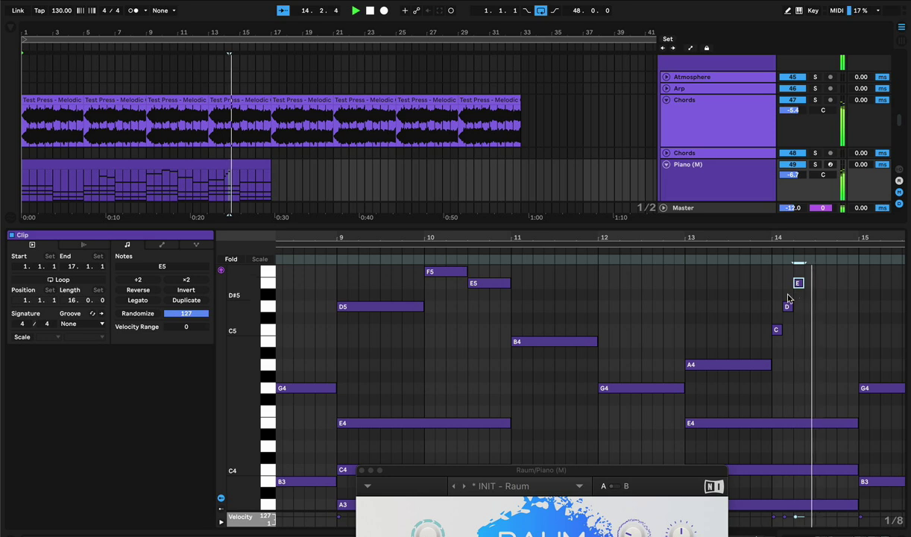
Step: Extend the bar 14 run with eighth notes G5, A5, B5, C6 and a closing B5
left_click_drag(817, 276, 818, 288)
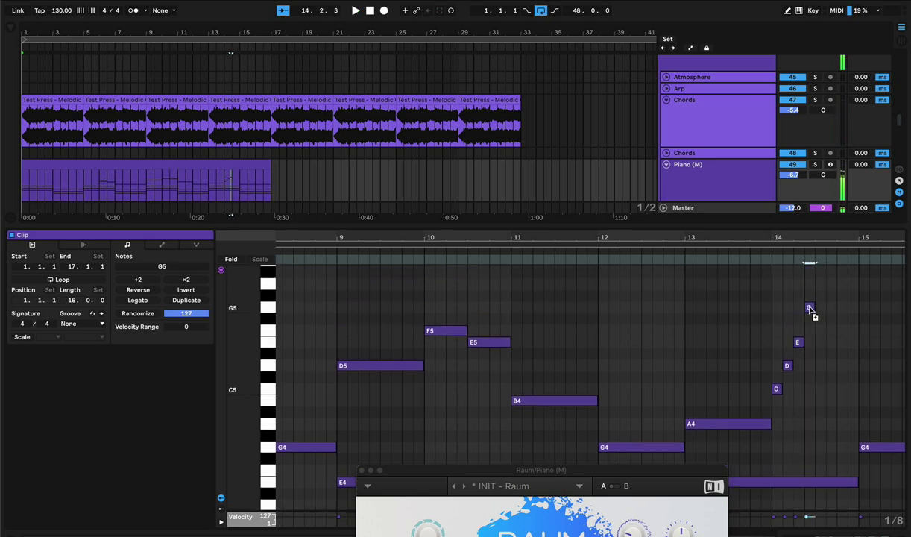
left_click(820, 297)
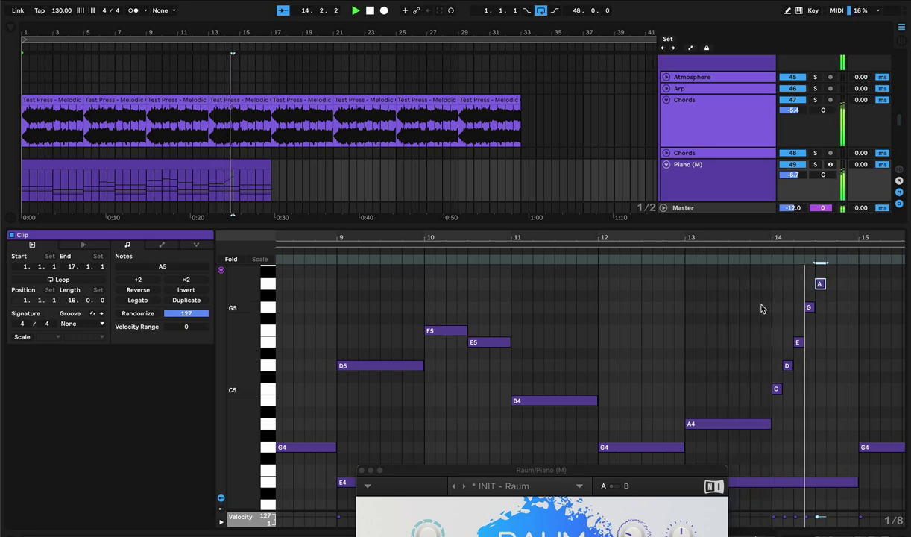
scroll(820, 287, "up", 1)
left_click(841, 278)
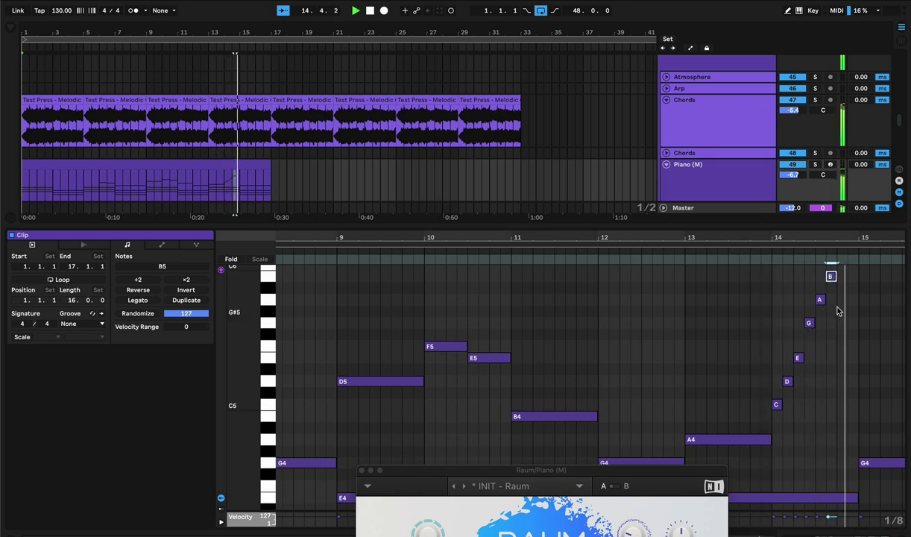
scroll(839, 308, "up", 1)
left_click_drag(837, 290, 852, 273)
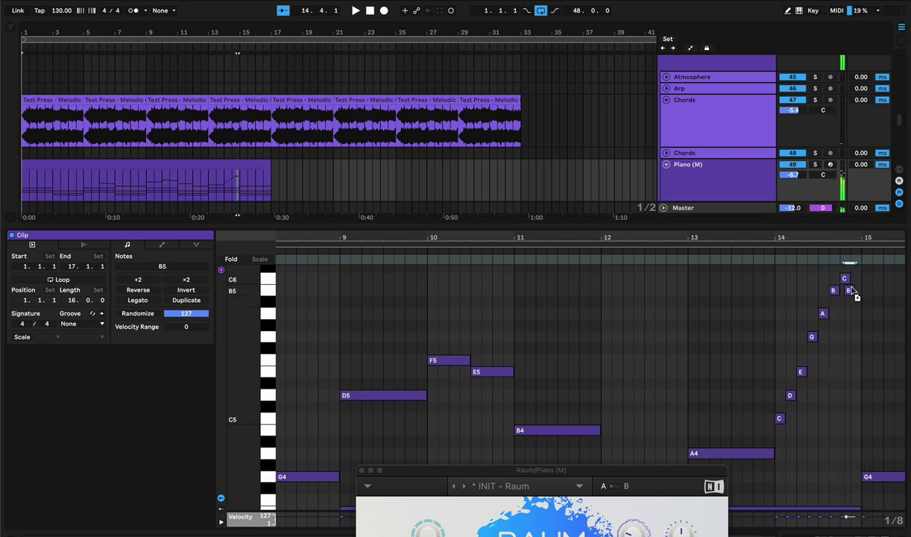
left_click(757, 259)
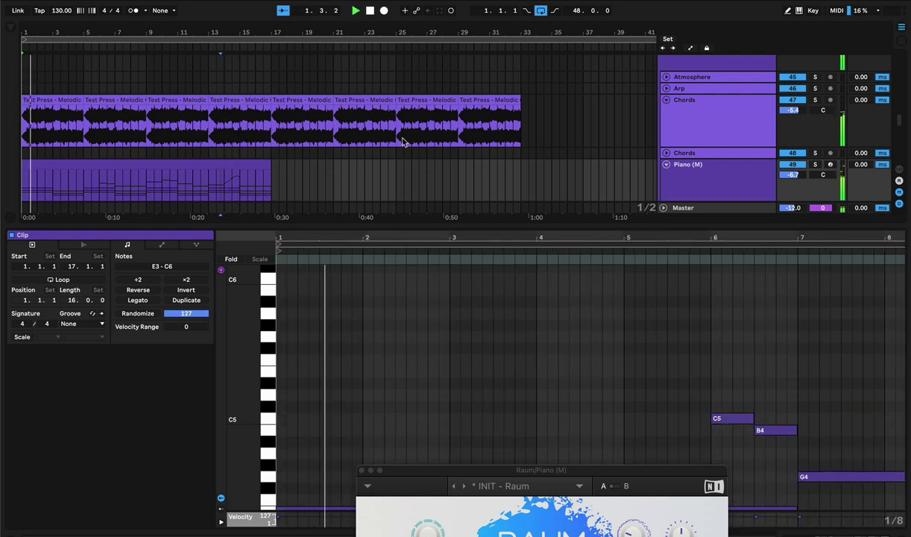
Step: Stack two-bar C5 and E5 notes above the G4 at bar 15, and replay the ending of the melody
scroll(310, 142, "down", 3)
scroll(695, 375, "right", 2)
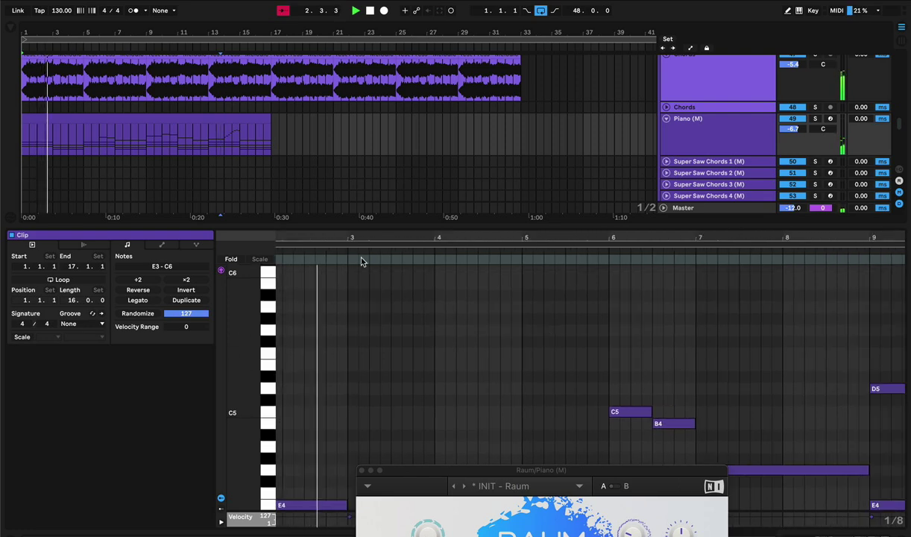
left_click(252, 116)
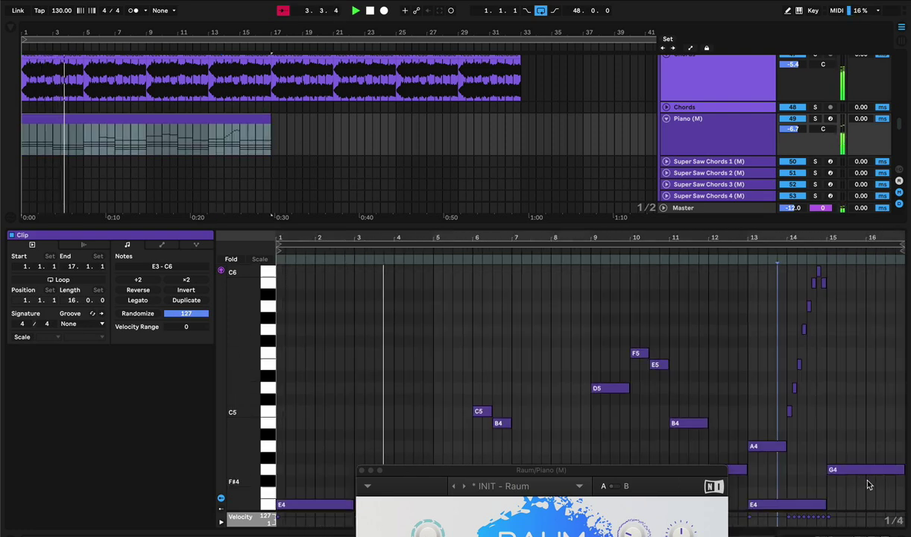
double_click(857, 411)
left_click_drag(857, 412, 857, 424)
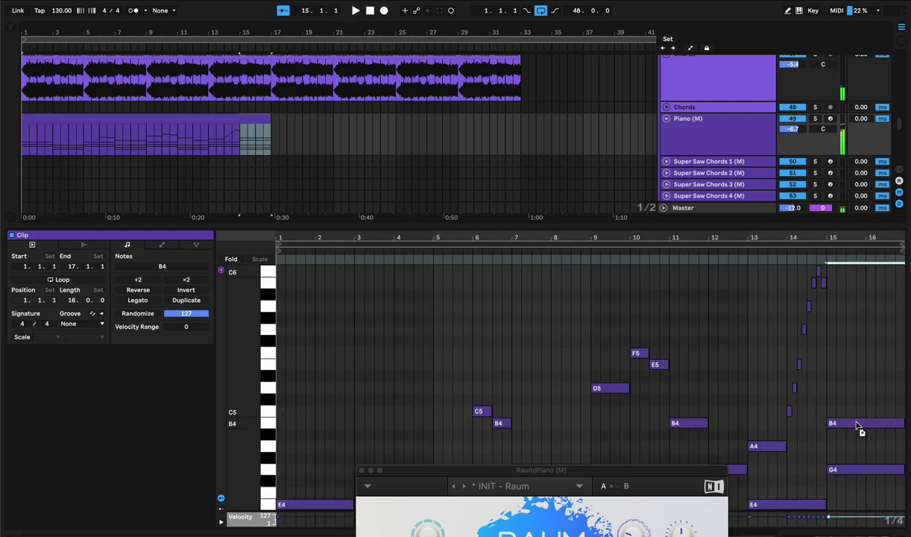
key("space")
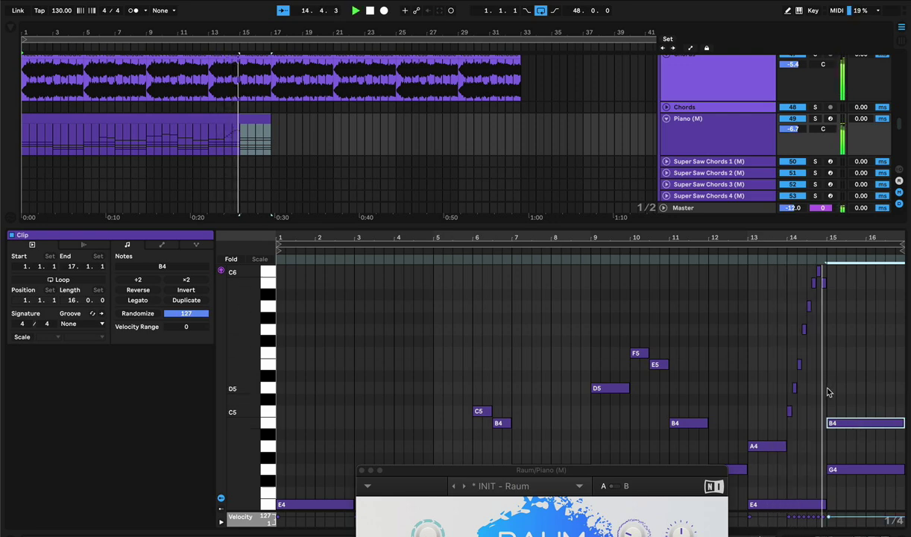
key("space")
left_click_drag(853, 423, 853, 414)
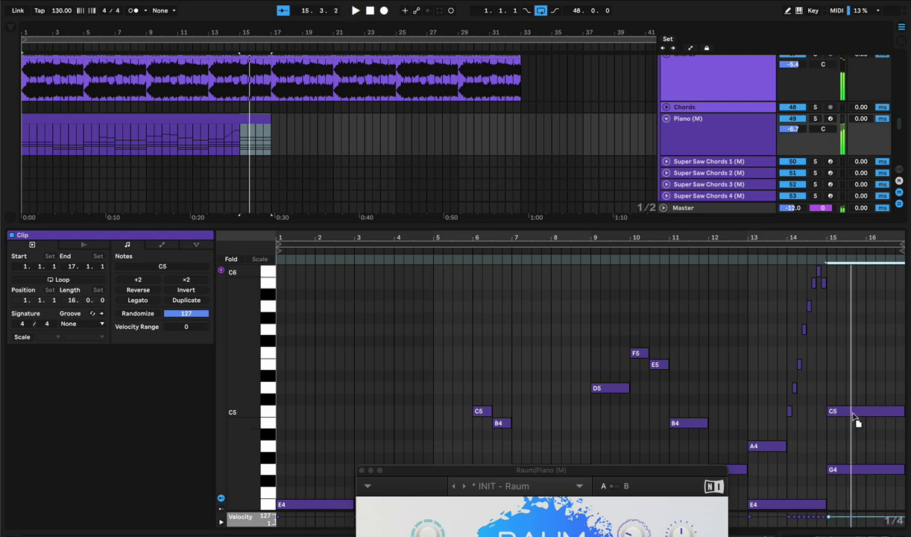
left_click(806, 248)
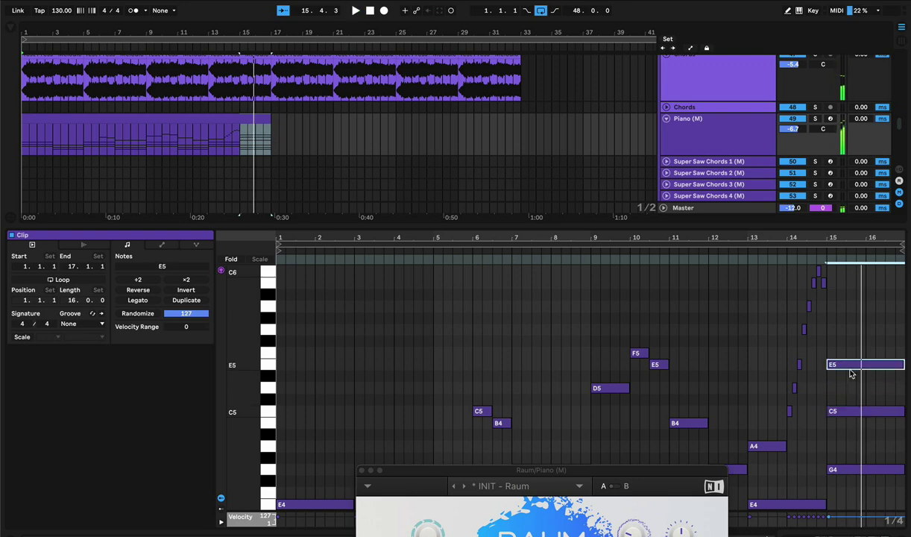
key("super+a")
key("space")
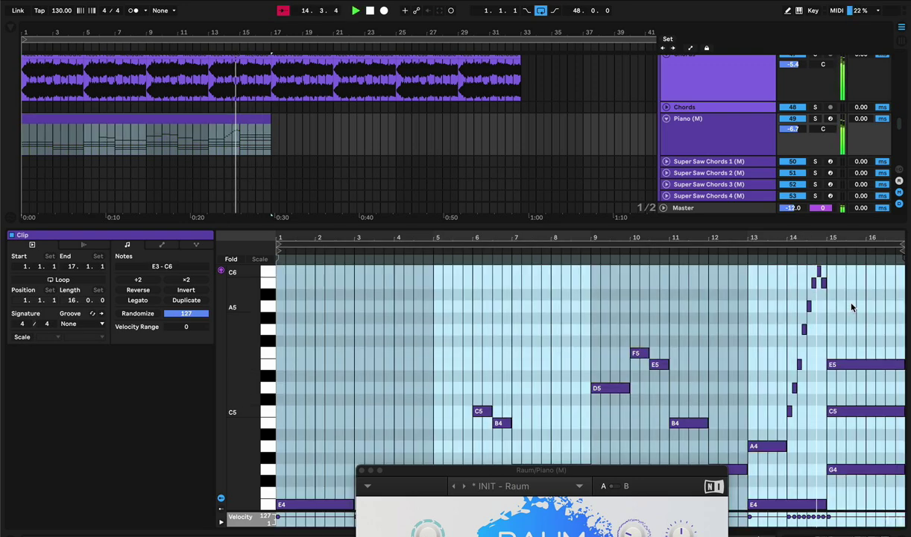
left_click(775, 328)
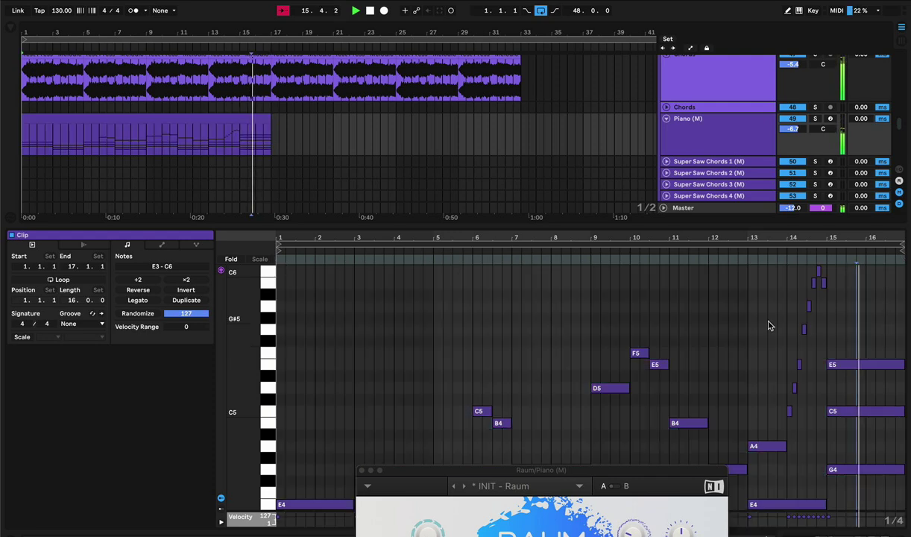
Step: Delete the Clap and Hat Loop material in bars 15 and 16, just before the drop at bar 17
left_click(258, 131)
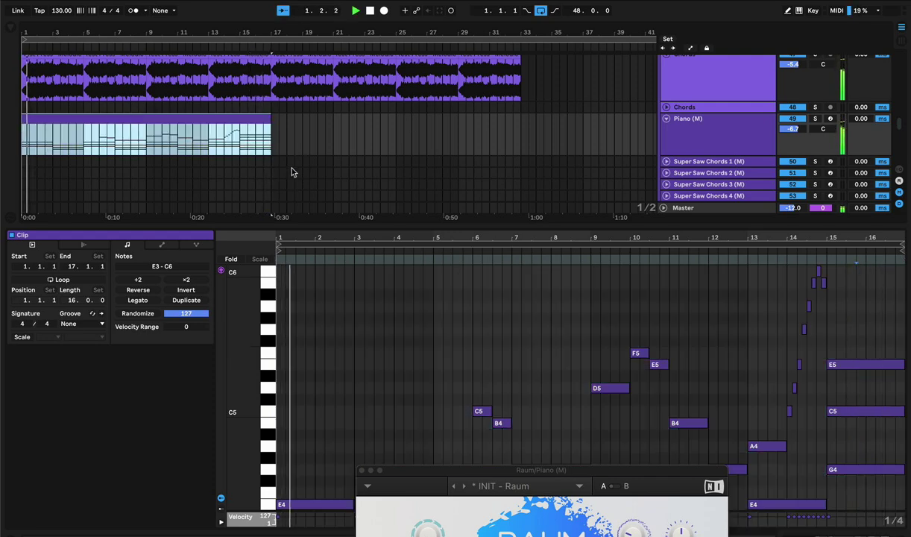
key("super+alt+l")
scroll(263, 228, "up", 10)
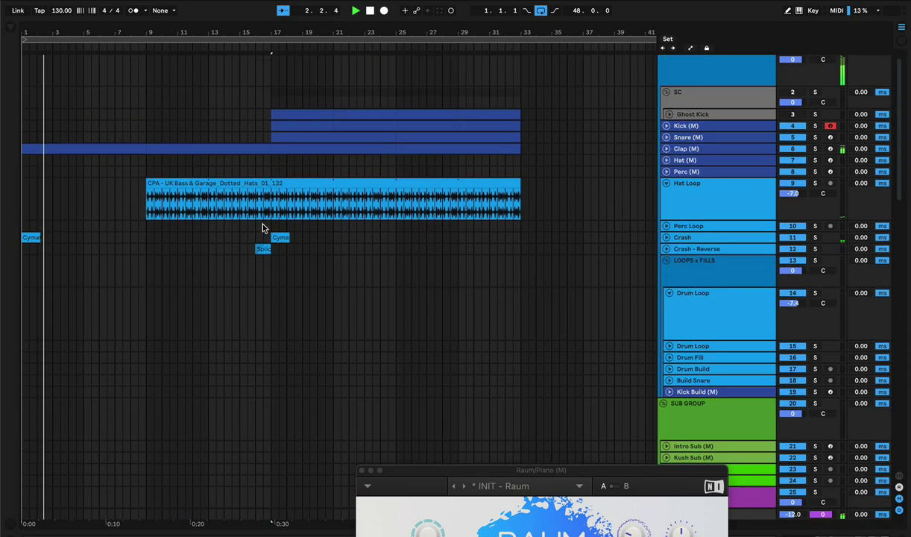
left_click_drag(265, 238, 253, 157)
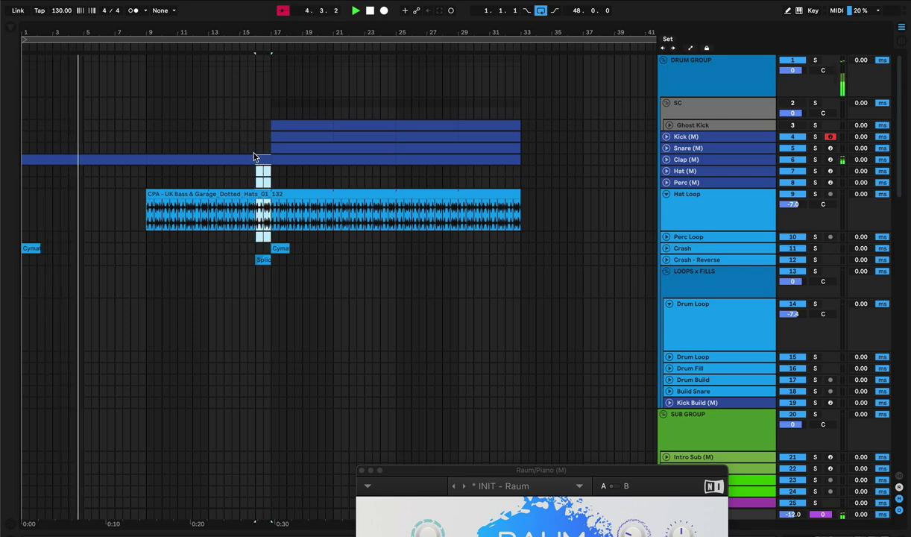
key("Delete")
left_click(233, 237)
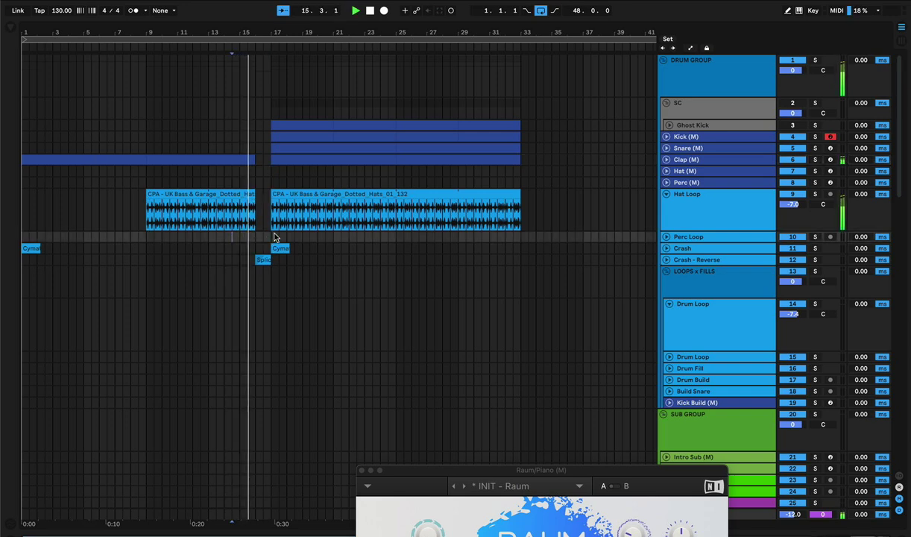
left_click_drag(261, 234, 240, 156)
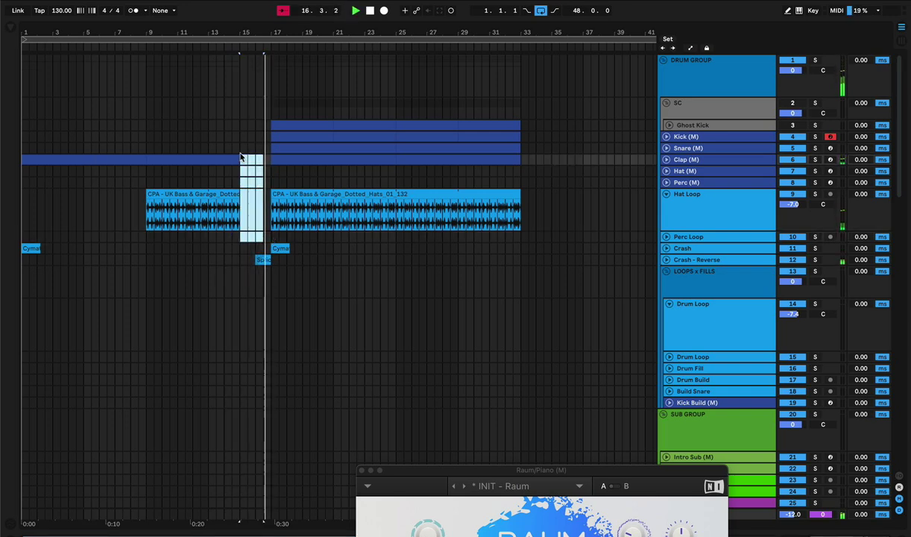
key("Delete")
double_click(142, 136)
left_click_drag(140, 128, 228, 193)
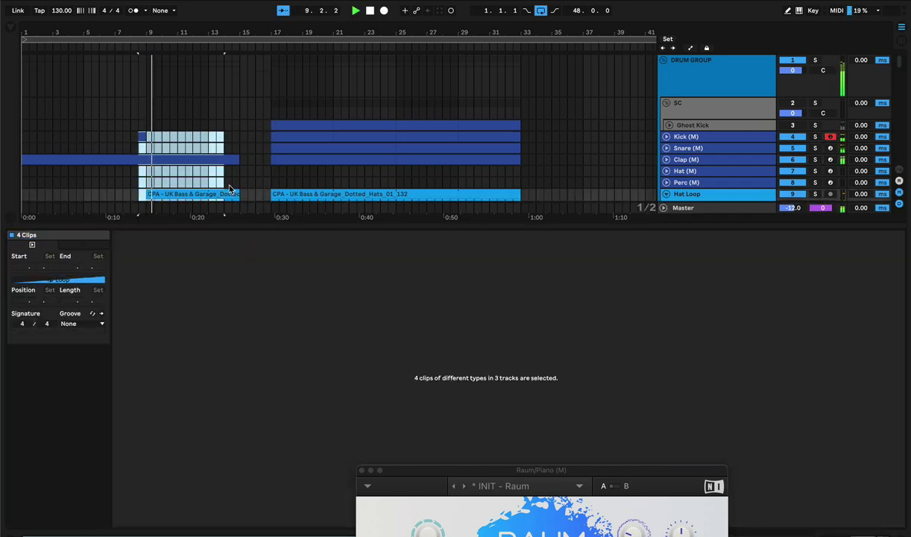
left_click(232, 126)
double_click(250, 226)
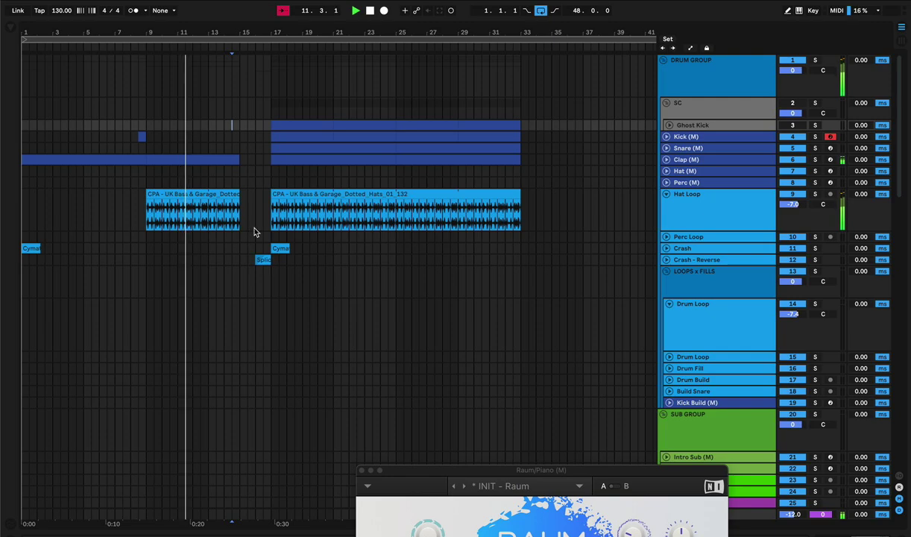
Step: Drop the Chords track's Low Pass filter automation to about 24 at bar 15 and ramp it back up to bar 17
scroll(254, 230, "down", 10)
scroll(254, 230, "down", 10)
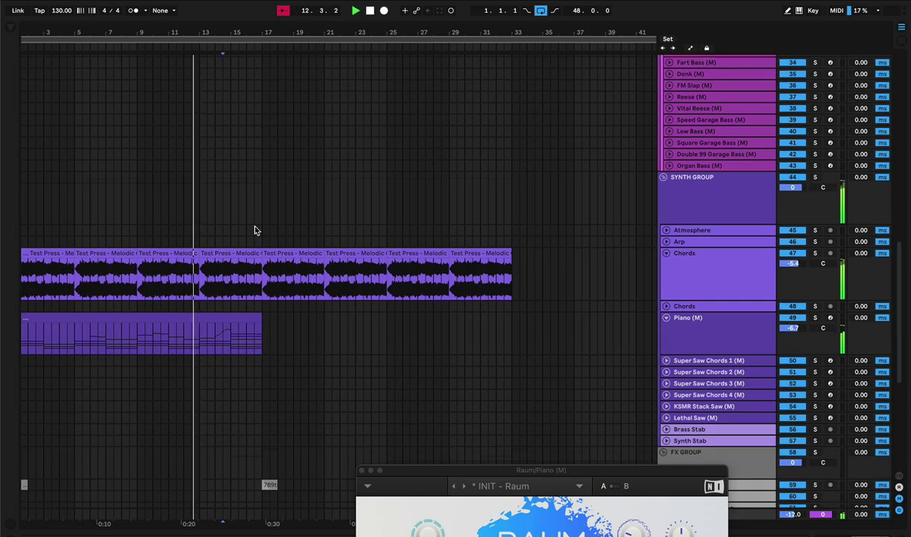
scroll(255, 230, "down", 1)
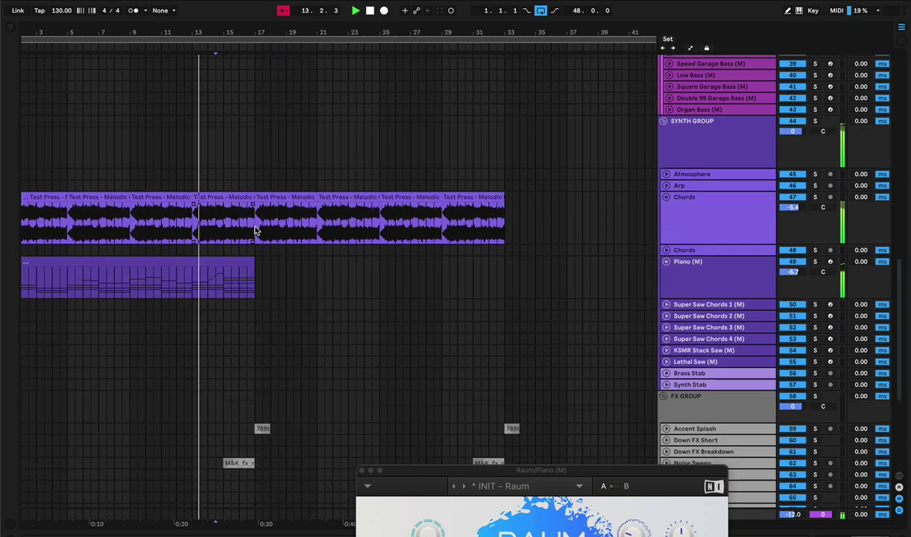
left_click(224, 263)
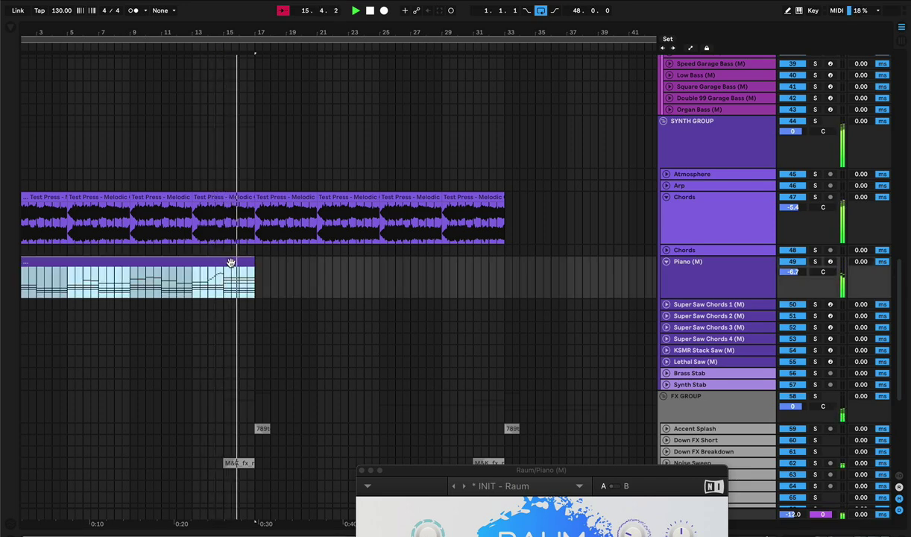
left_click(202, 230)
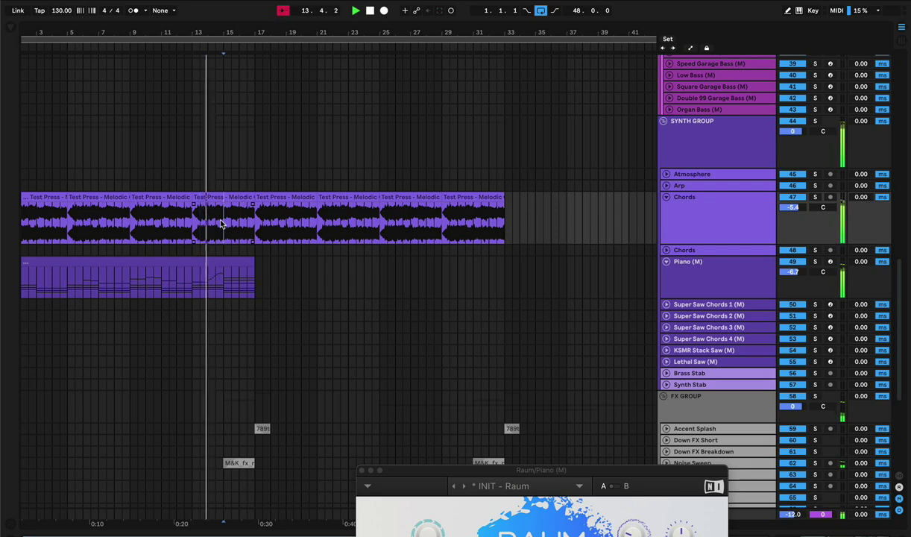
key("a")
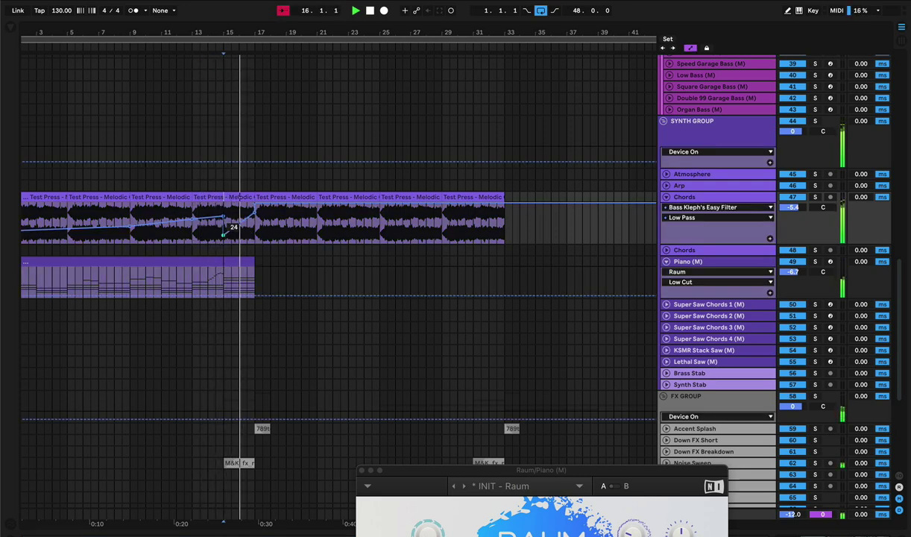
left_click(201, 177)
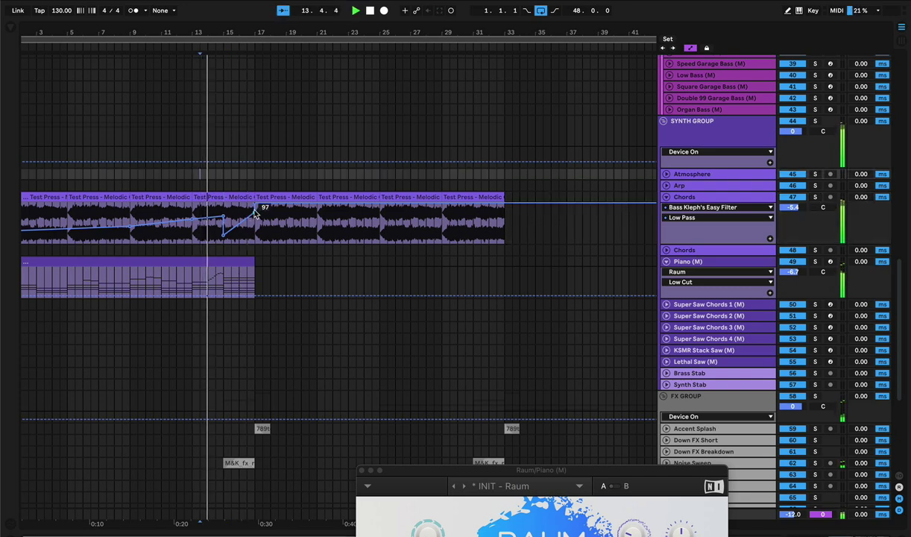
Step: Raise the end of the Chords' Low Pass ramp to 127 at bar 17, bend it with a lower breakpoint around bar 16, and audition it
left_click_drag(254, 214, 255, 212)
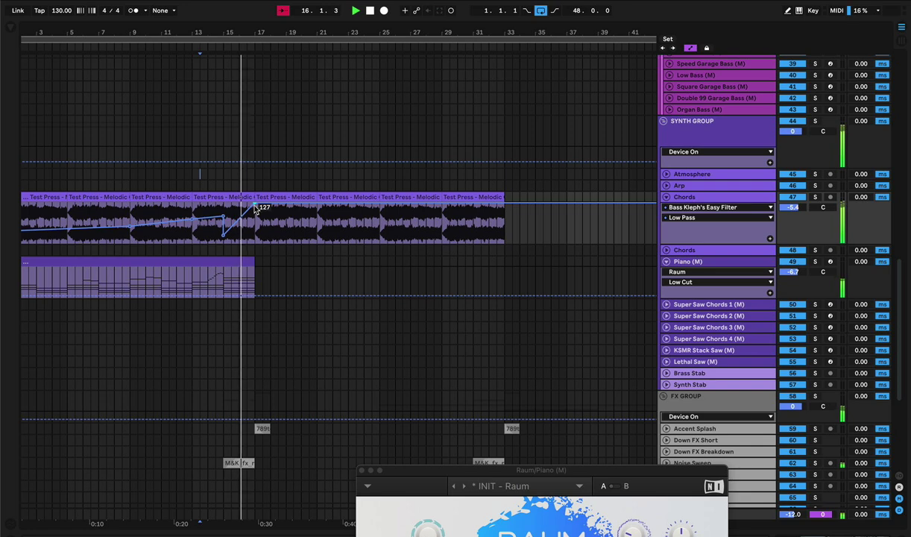
left_click(185, 173)
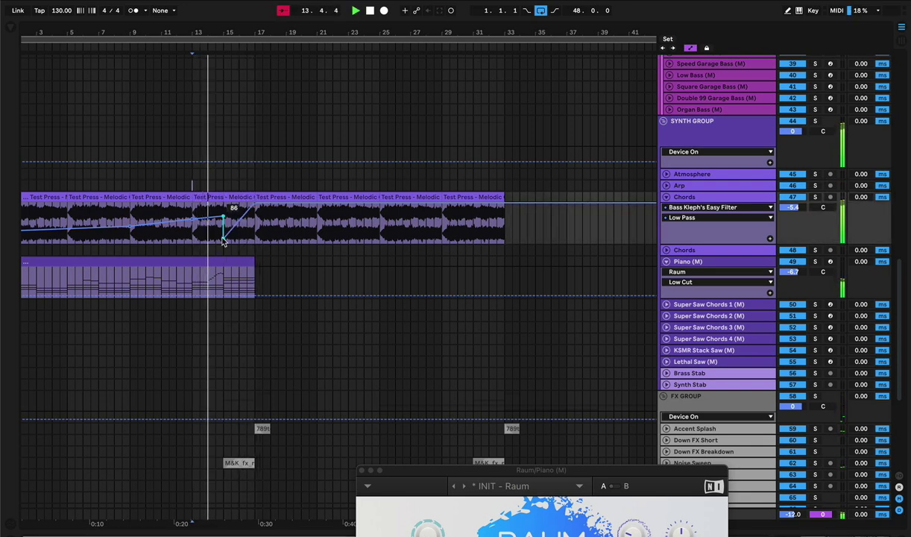
left_click_drag(222, 246, 240, 227)
left_click(220, 181)
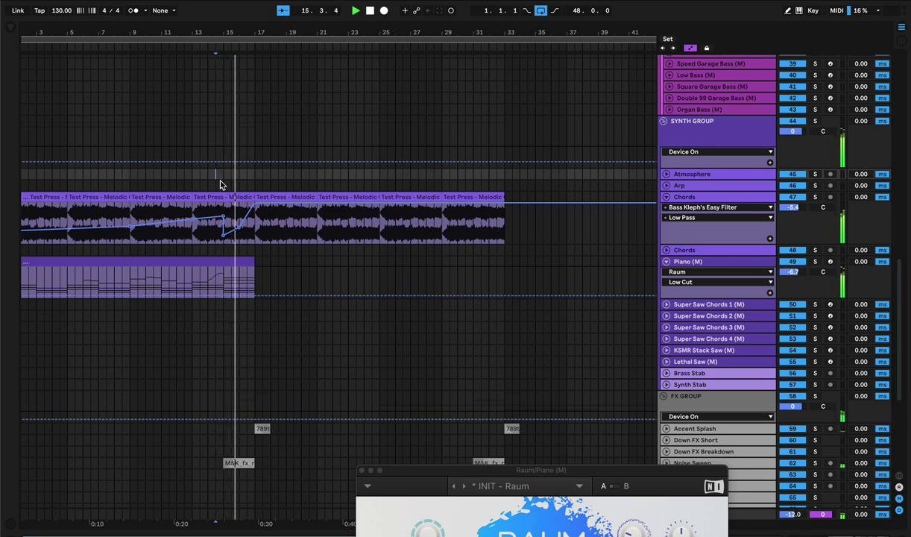
left_click(222, 185)
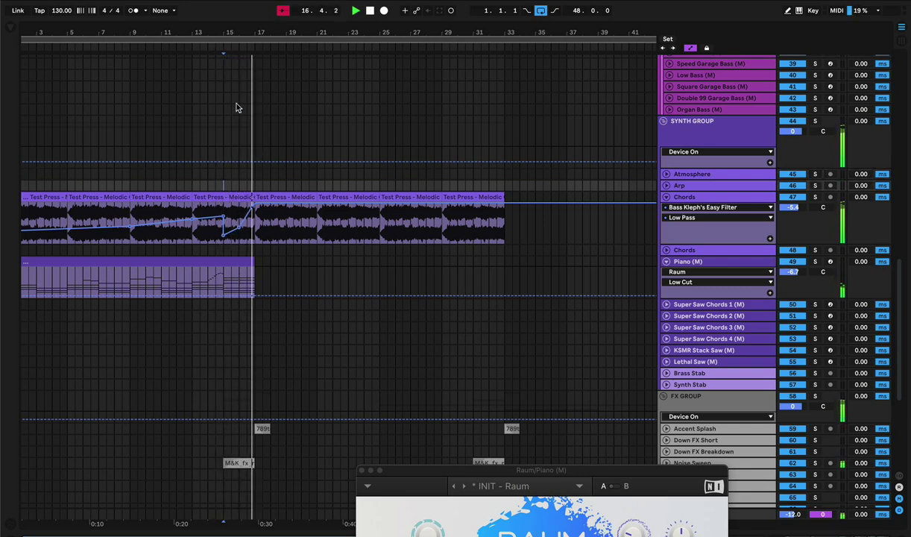
Step: Hide the automation and play the drums from bar 13 through the gap into the bar 17 drop, checking the Clap and Hat Loop
key("a")
key("minus")
scroll(159, 127, "up", 15)
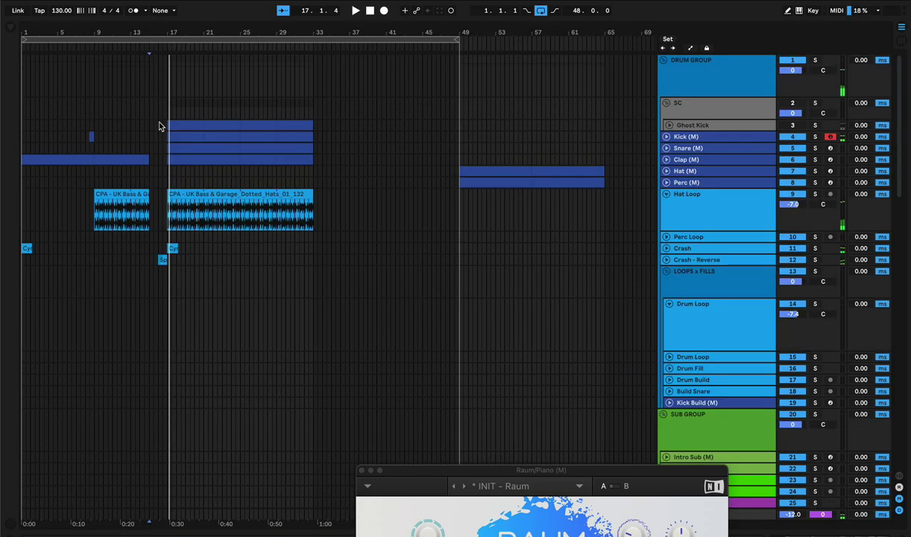
left_click(130, 124)
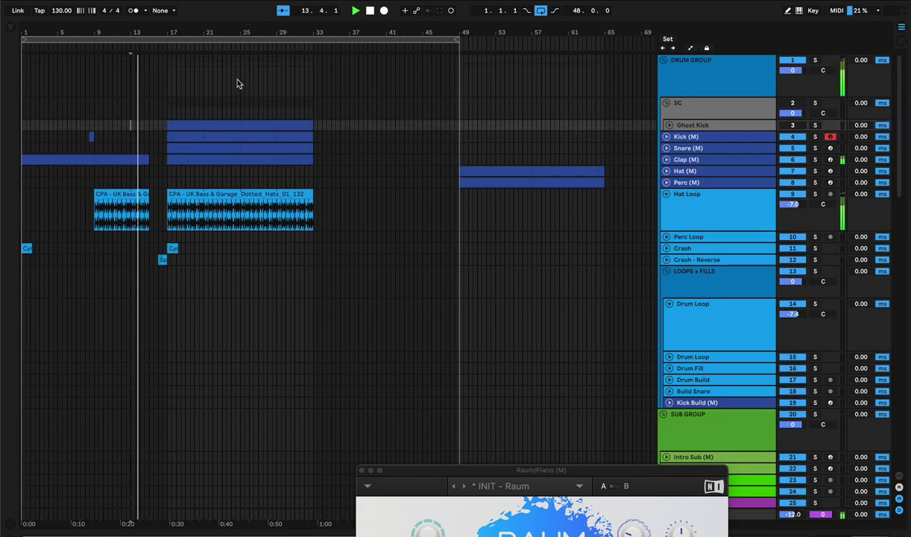
left_click_drag(141, 27, 315, 153)
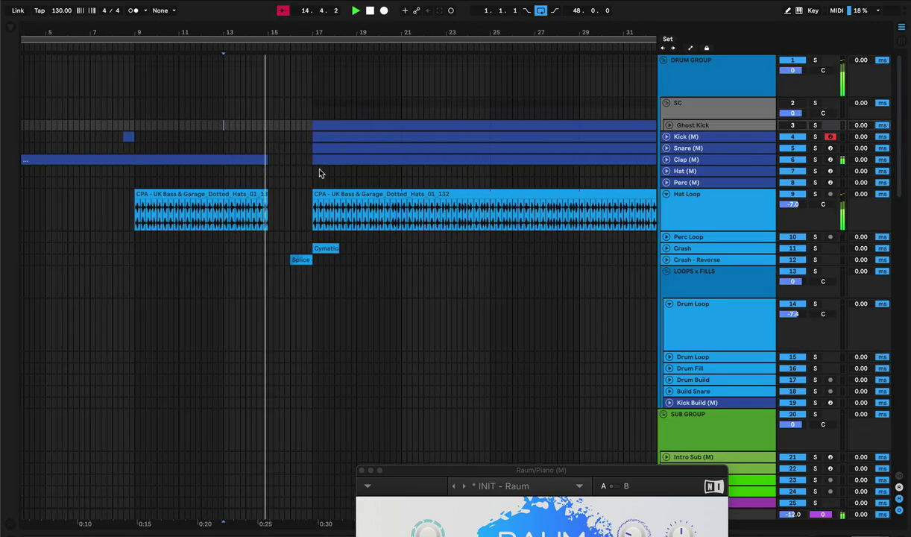
left_click(295, 159)
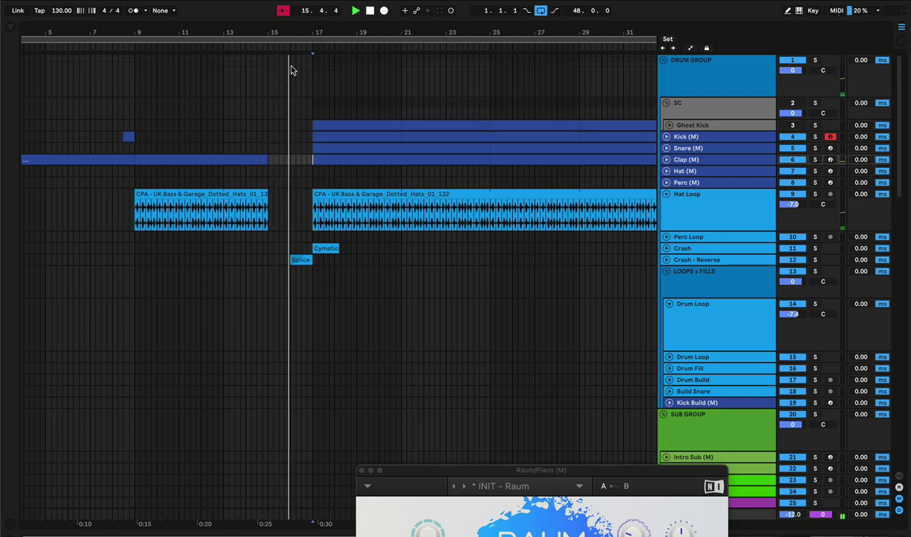
key("minus")
key("minus")
scroll(153, 198, "down", 15)
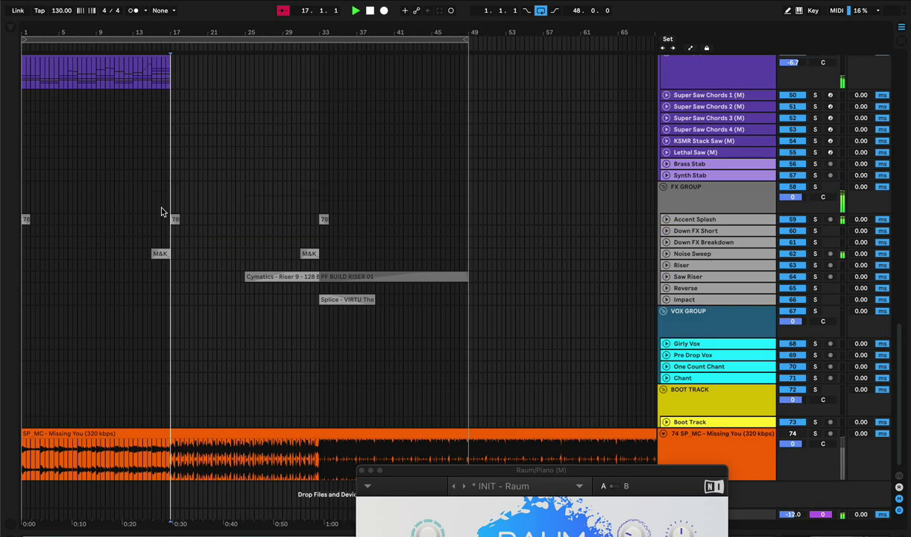
scroll(153, 188, "up", 5)
Step: Close the Raum window, replay the intro from bar 1, and review the drop transition and drum arrangement around bars 9 to 17
left_click(40, 166)
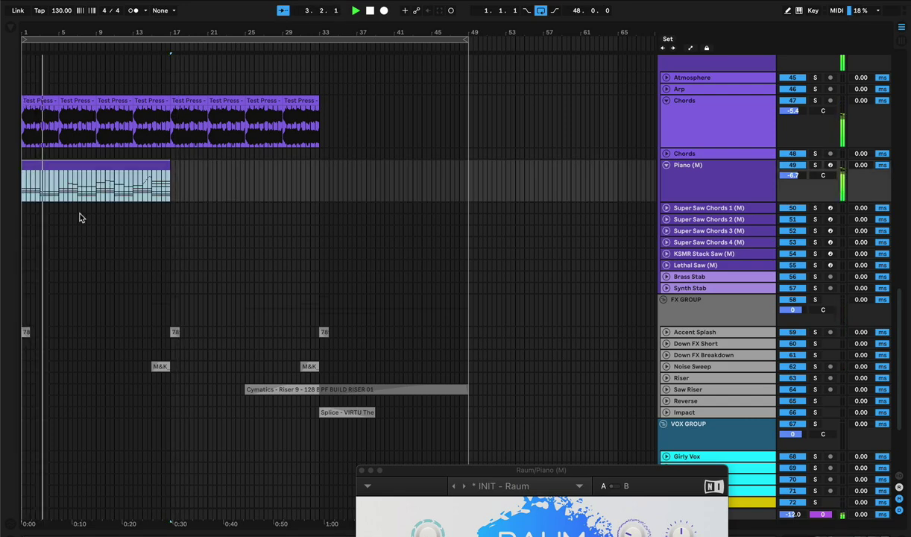
left_click(361, 471)
scroll(149, 312, "up", 8)
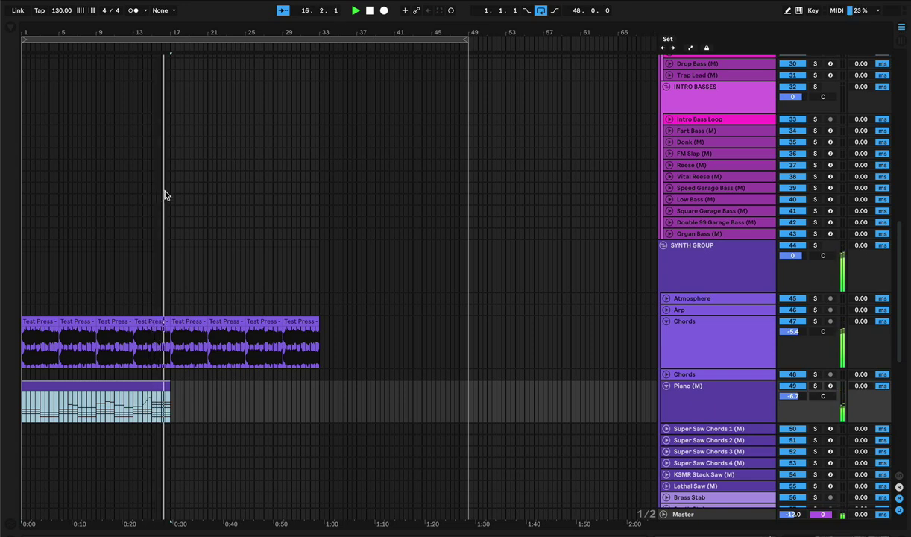
left_click(164, 189)
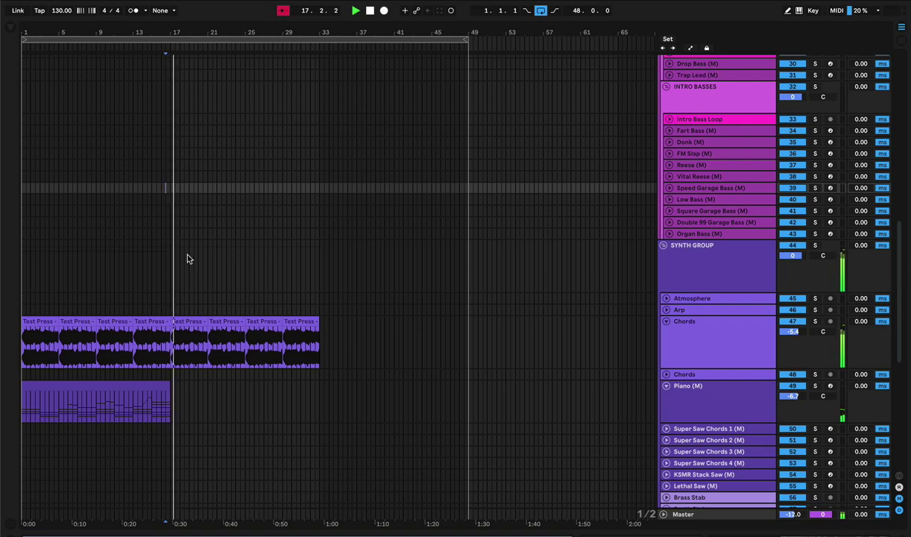
left_click(170, 283)
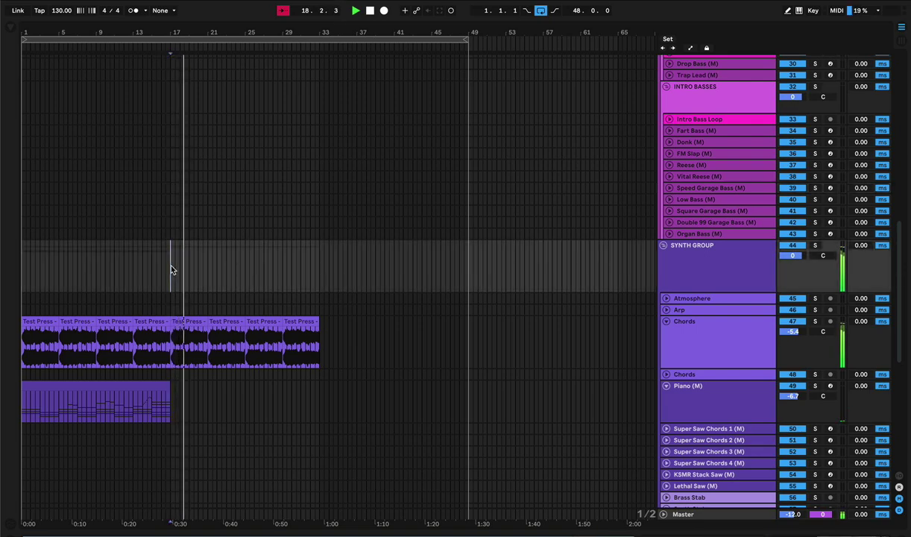
scroll(185, 241, "up", 15)
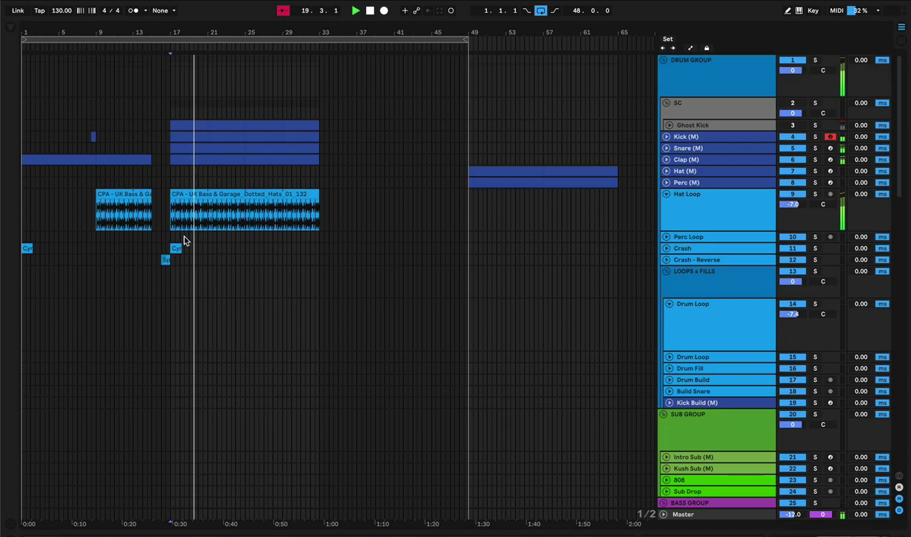
left_click(98, 171)
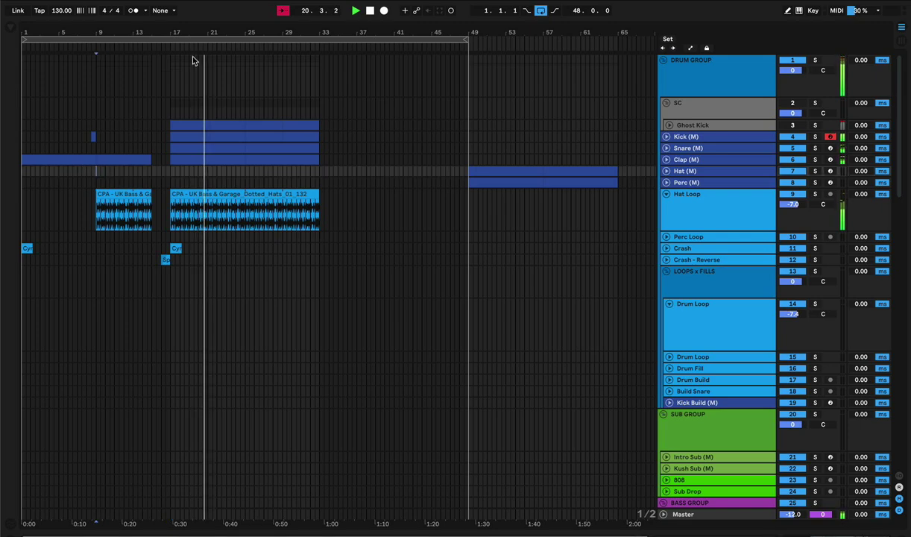
left_click_drag(163, 28, 157, 60)
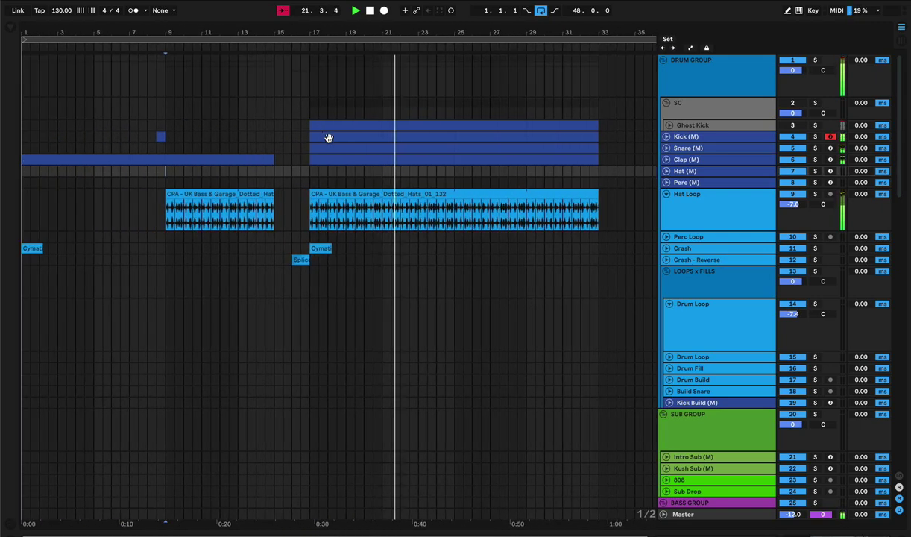
scroll(354, 311, "down", 15)
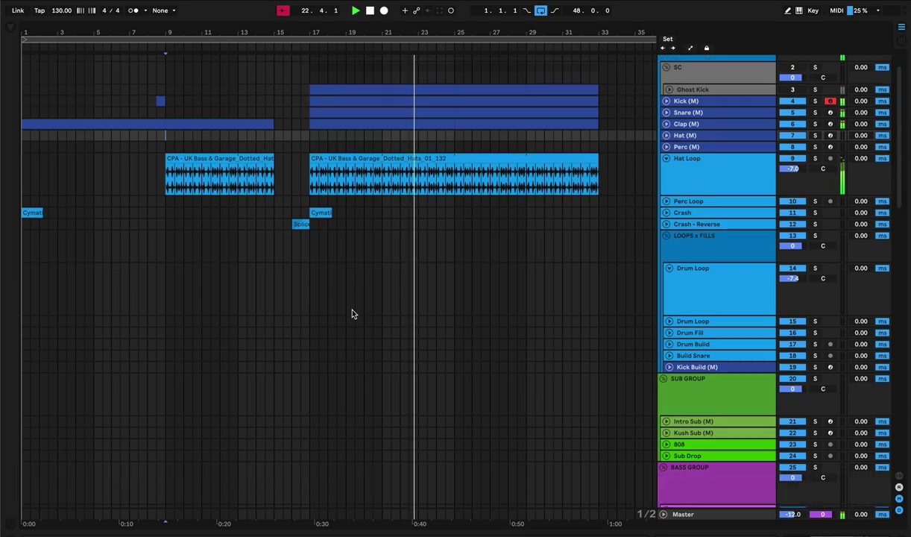
Step: Lower the Chords track's volume to -7.0 dB in the mixer, with the browser hidden
key("Tab")
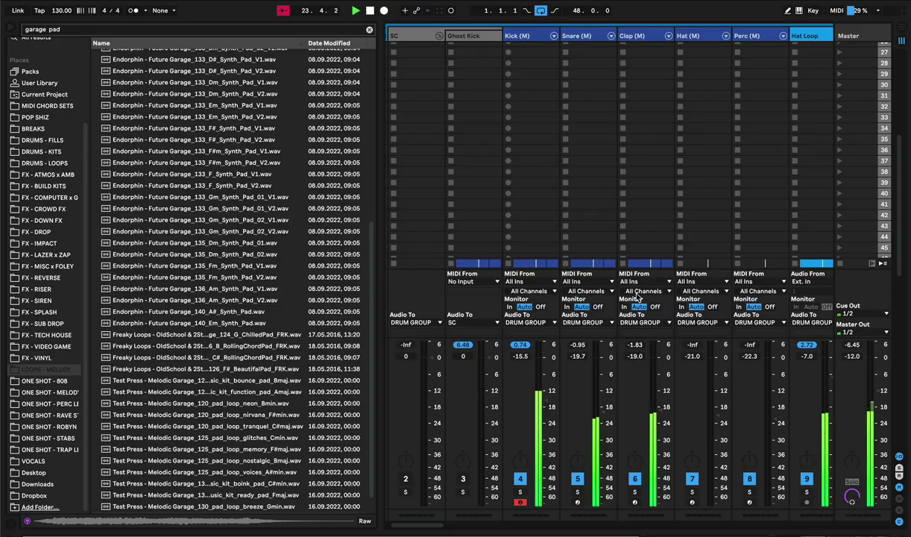
left_click(11, 29)
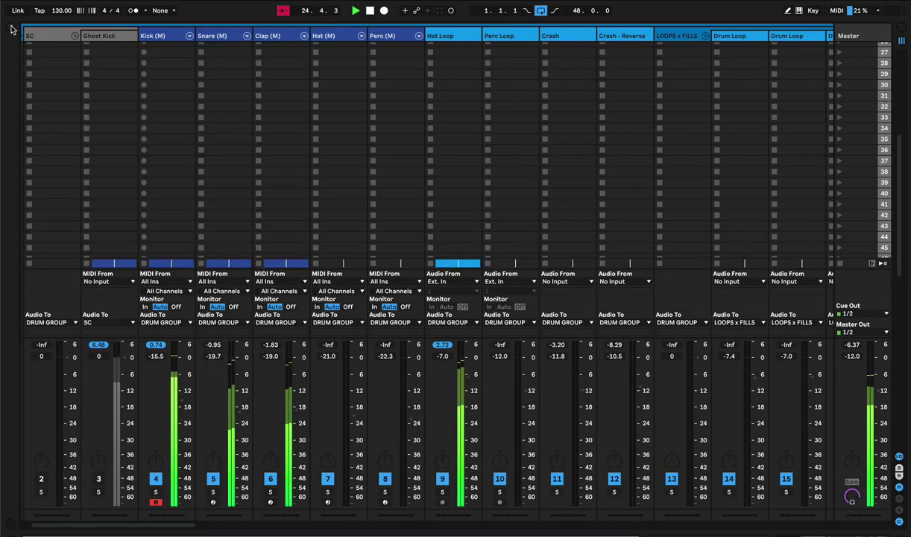
scroll(304, 400, "right", 20)
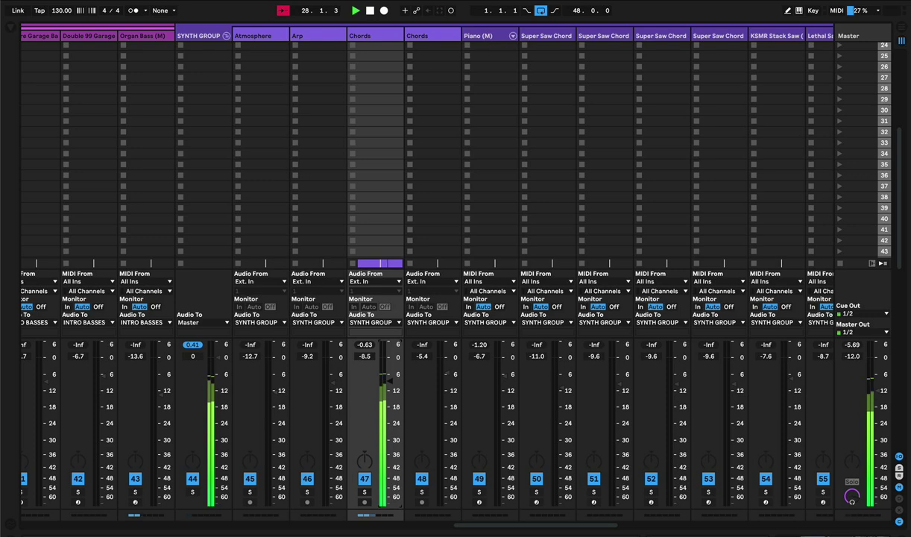
key("Tab")
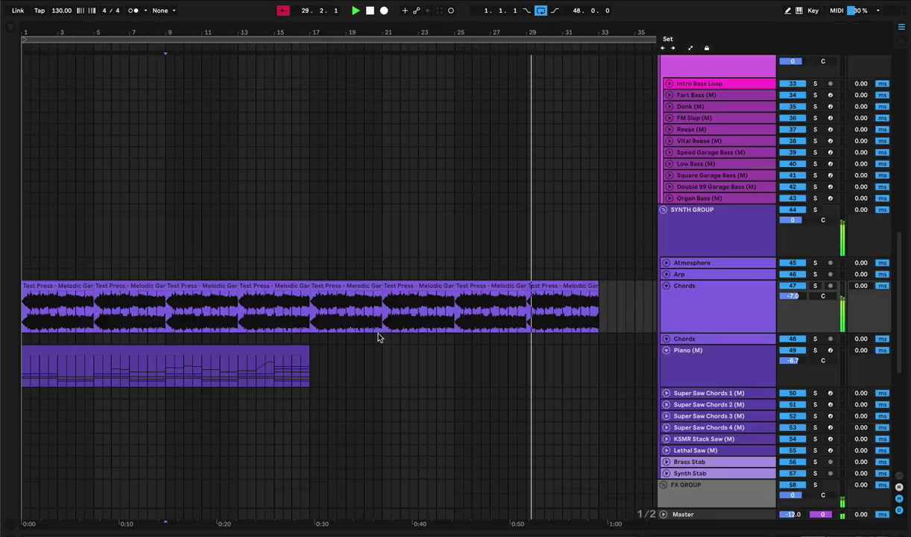
Step: Play the Piano clip from bar 1 and lower the Piano track's volume to -8.5 dB in the mixer
left_click(38, 350)
key("Tab")
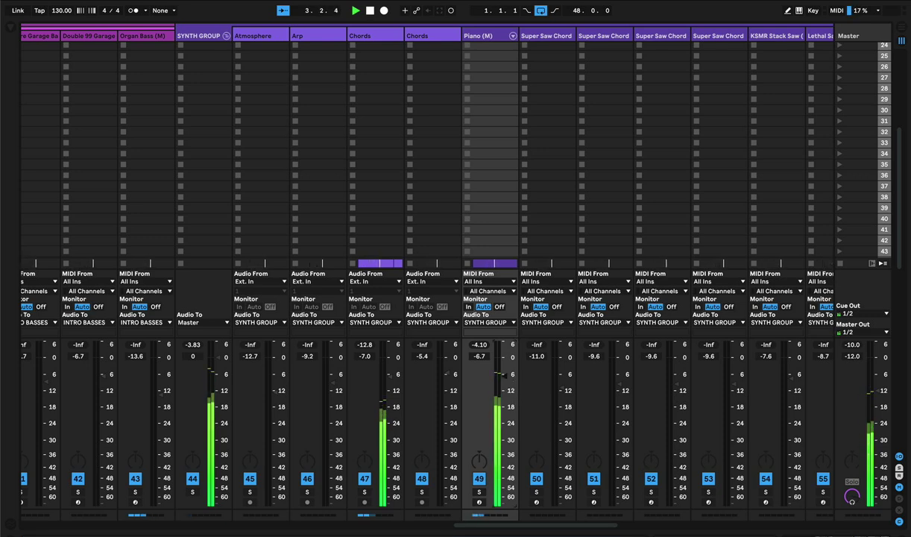
key("Tab")
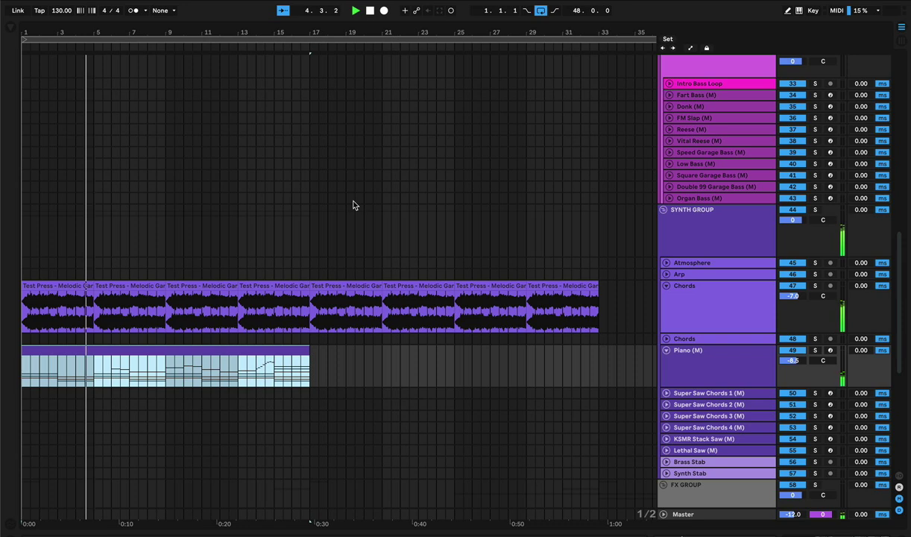
Step: Copy the Piano clip's first eight bars onto Super Saw Chords 4 at bar 9 and unfold that track
scroll(324, 386, "up", 1)
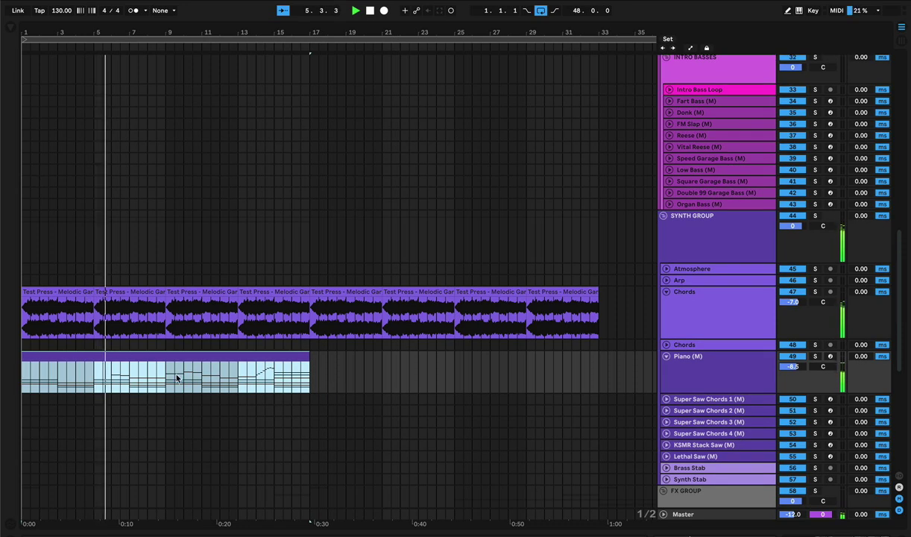
left_click_drag(164, 375, 23, 373)
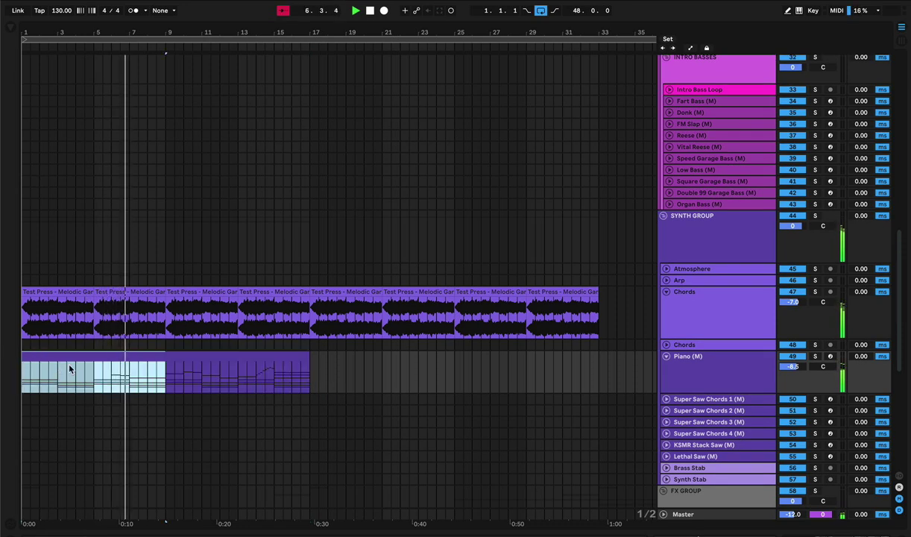
left_click_drag(56, 356, 203, 435)
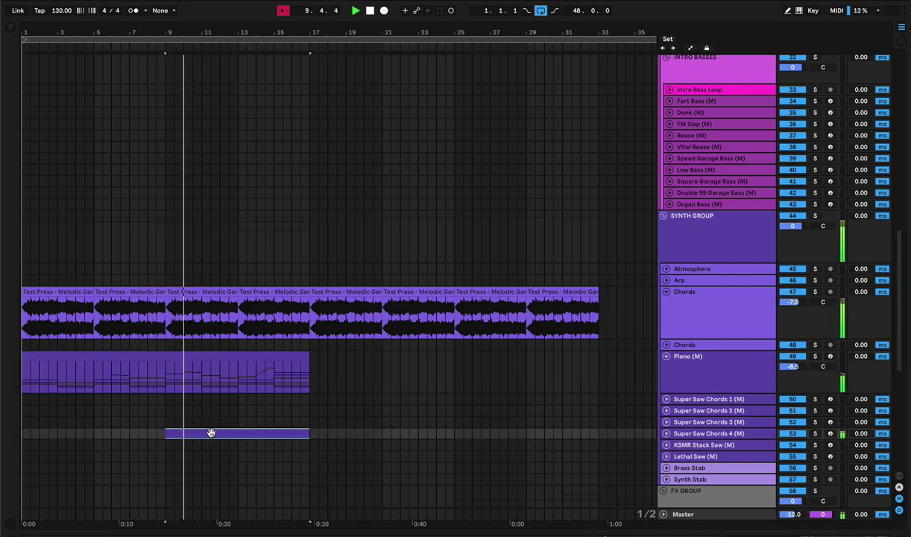
left_click(666, 434)
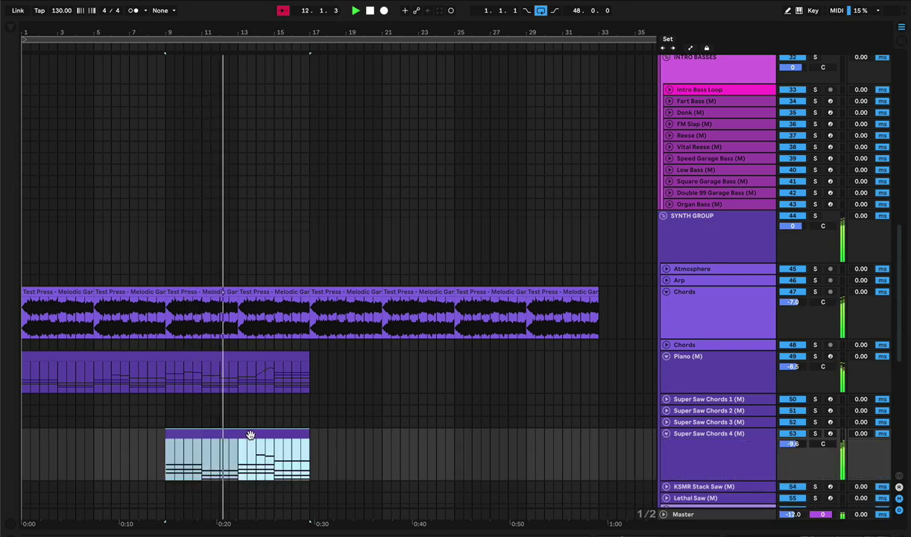
Step: Show the device chain of the Super Saw Chords 4 track, keeping the browser hidden
key("shift+Tab")
left_click(234, 335)
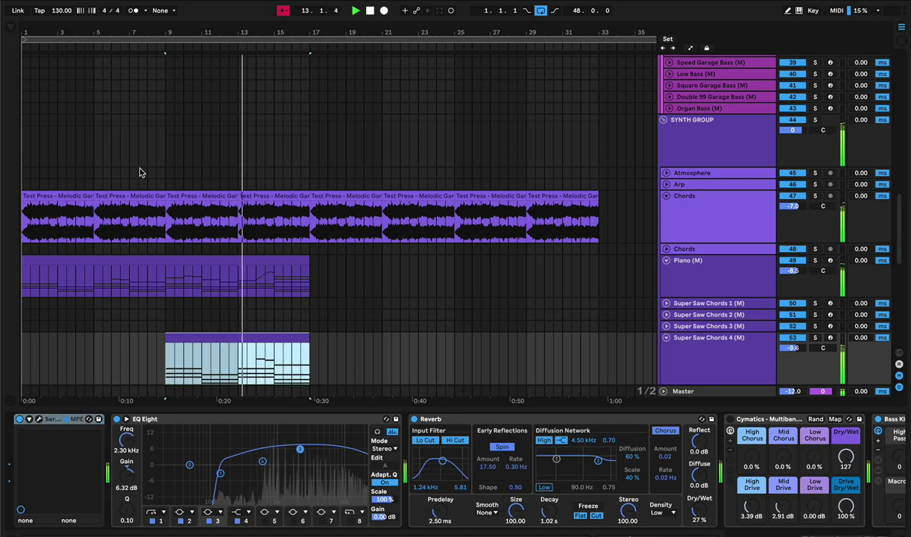
key("ctrl+alt+b")
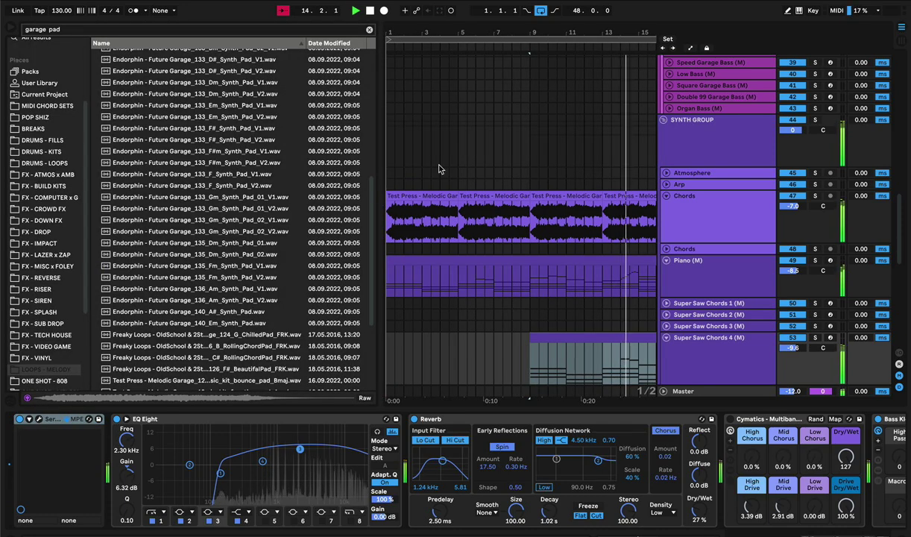
left_click(11, 29)
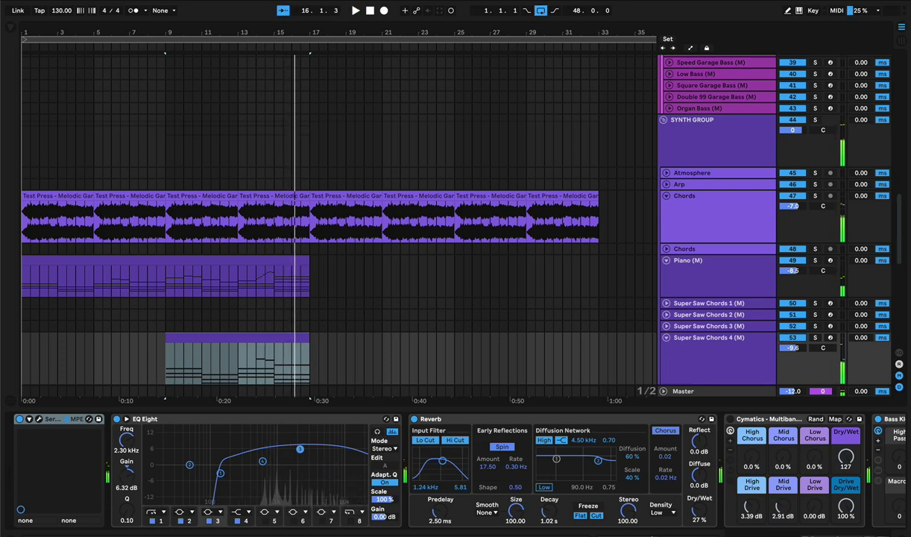
Step: Solo the Super Saw Chords 4 track and play its copied clip from bar 9
scroll(223, 261, "down", 2)
left_click(142, 294)
key("space")
left_click(176, 279)
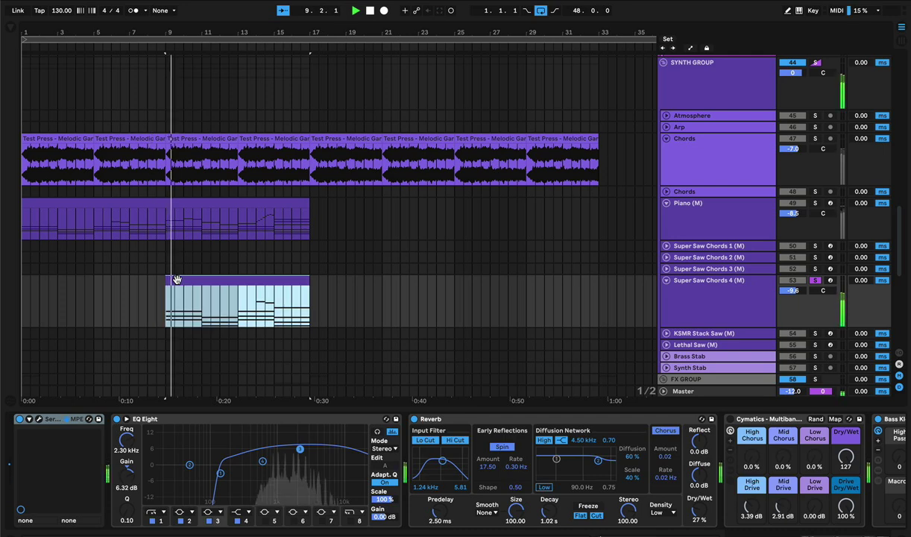
key("space")
Step: Open Serum on Super Saw Chords 4, browse its presets filtered to the Pad category, and close it again
left_click(39, 419)
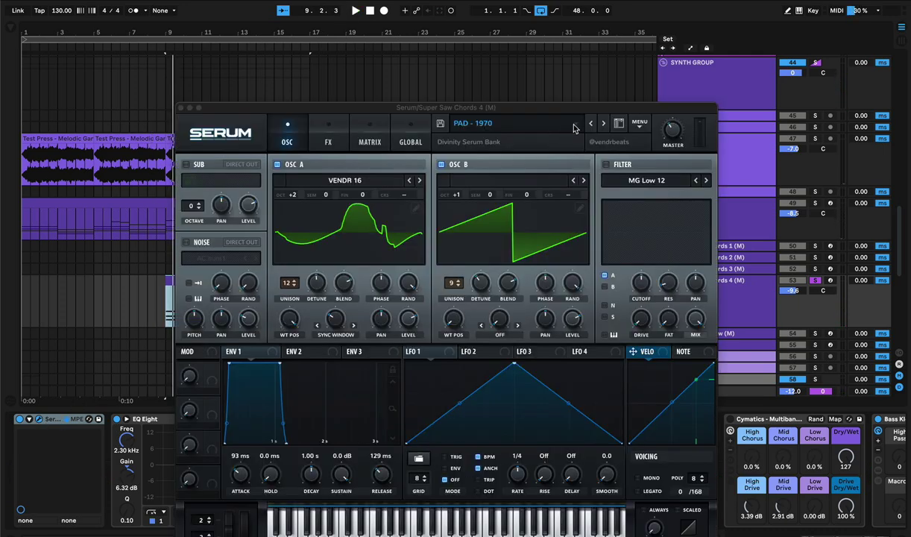
left_click(619, 124)
scroll(601, 358, "down", 1)
left_click(611, 456)
scroll(552, 360, "down", 2)
scroll(553, 360, "down", 5)
left_click_drag(385, 110, 520, 103)
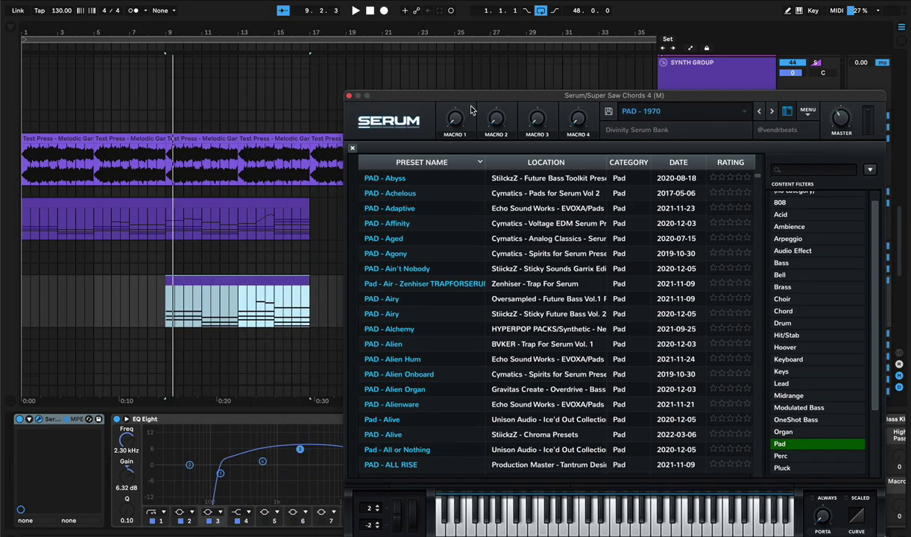
left_click(349, 97)
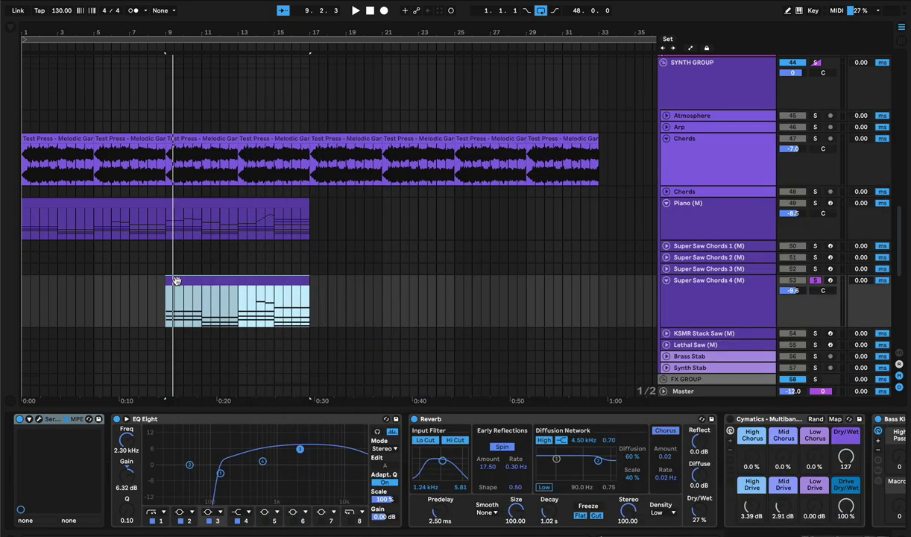
Step: Replay the soloed Super Saw Chords 4 clip from bar 9 with its device chain showing
double_click(210, 296)
key("shift+Tab")
key("space")
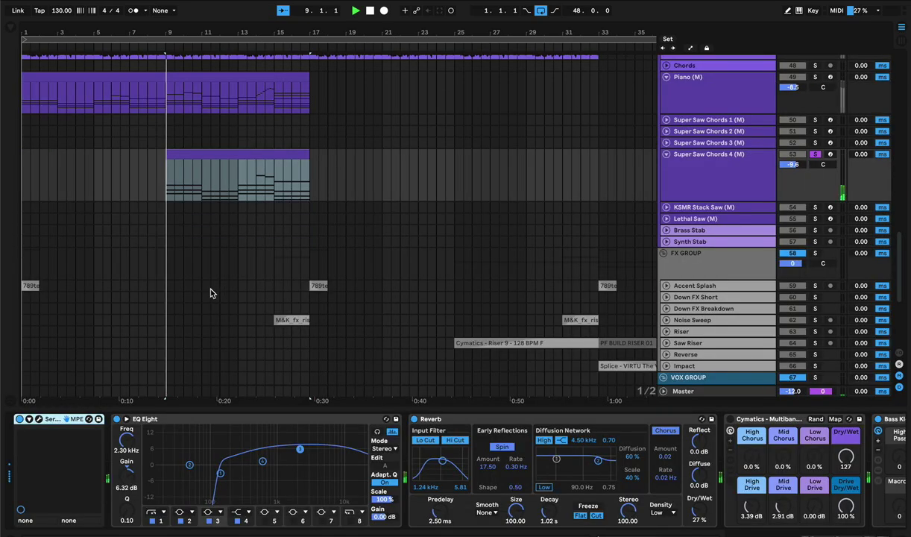
Step: Inspect the notes of the Super Saw Chords 4 clip, then bring back the track's device chain
left_click(229, 155)
double_click(229, 184)
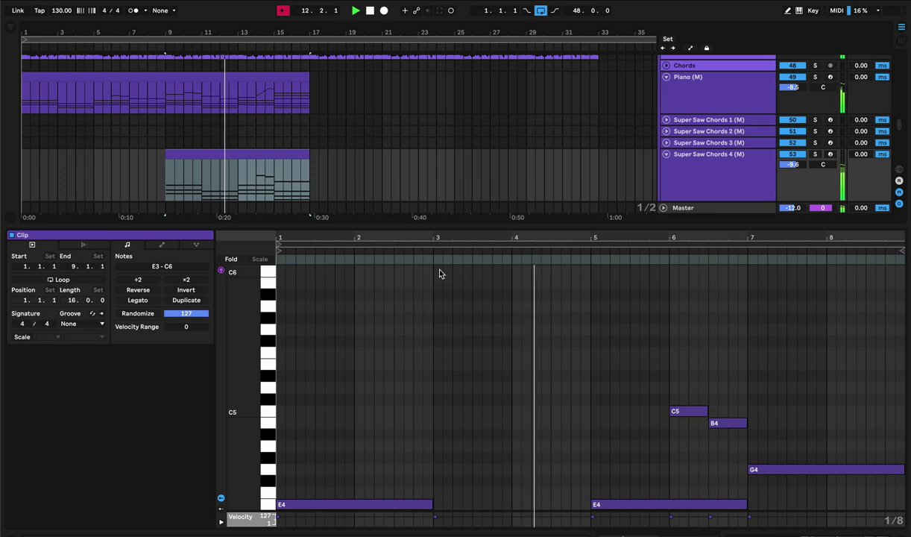
key("shift+Tab")
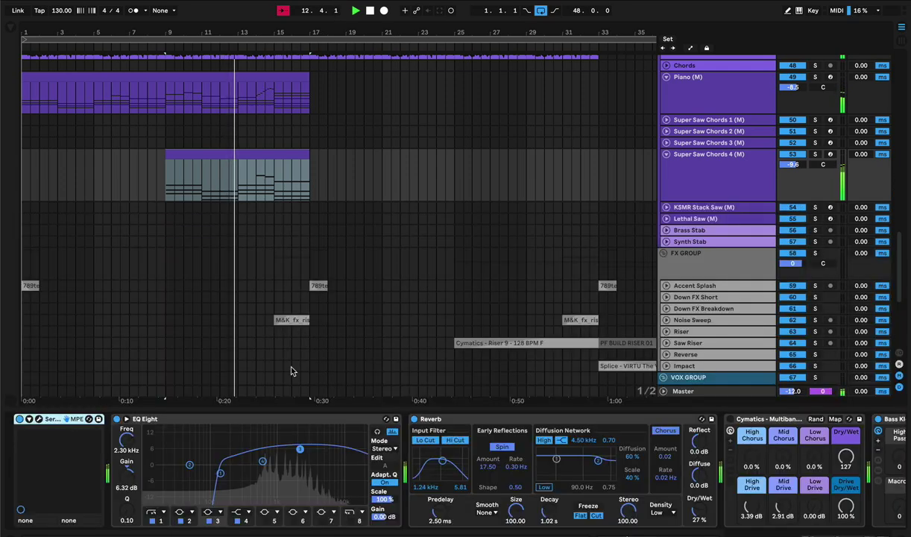
Step: Set the ENV 1 release in Super Saw Chords 4's Serum to 269 ms and close the plugin window
left_click(30, 418)
left_click_drag(550, 466, 550, 458)
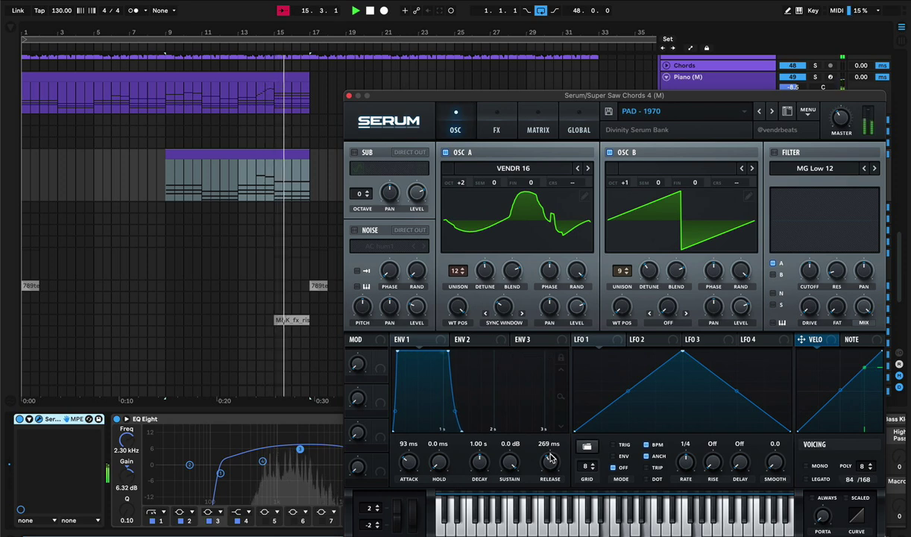
left_click(351, 98)
Step: While replaying from bar 9, lower EQ Eight's first band to 53.9 Hz and the Super Saw Chords 4 volume to -13.8 dB
left_click(183, 155)
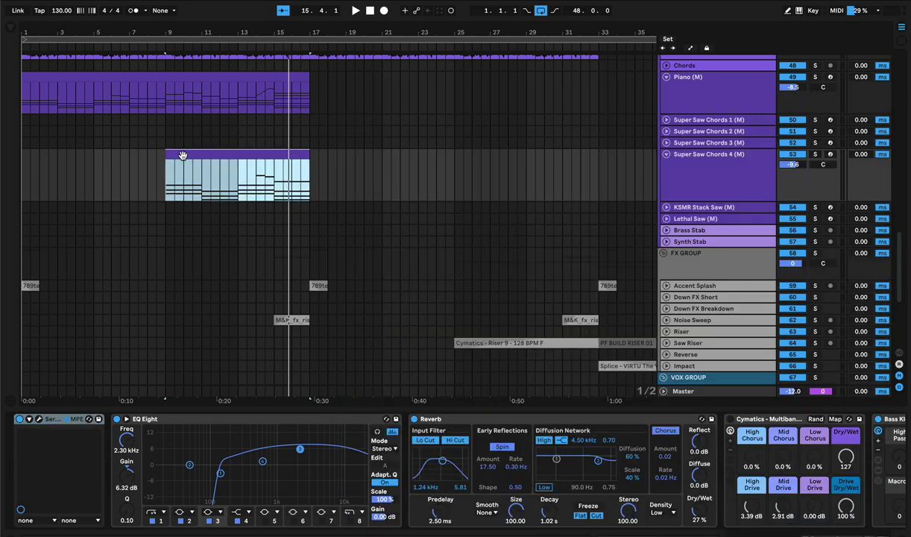
key("space")
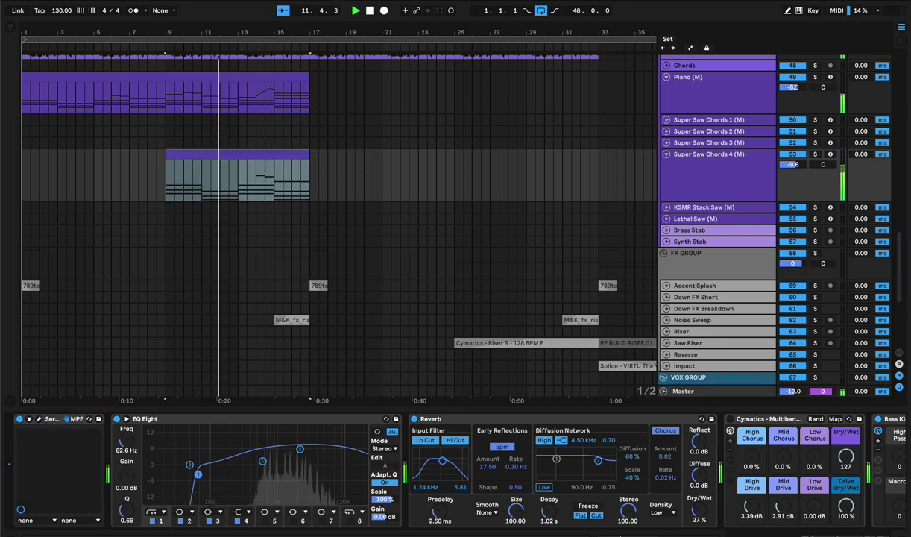
key("Tab")
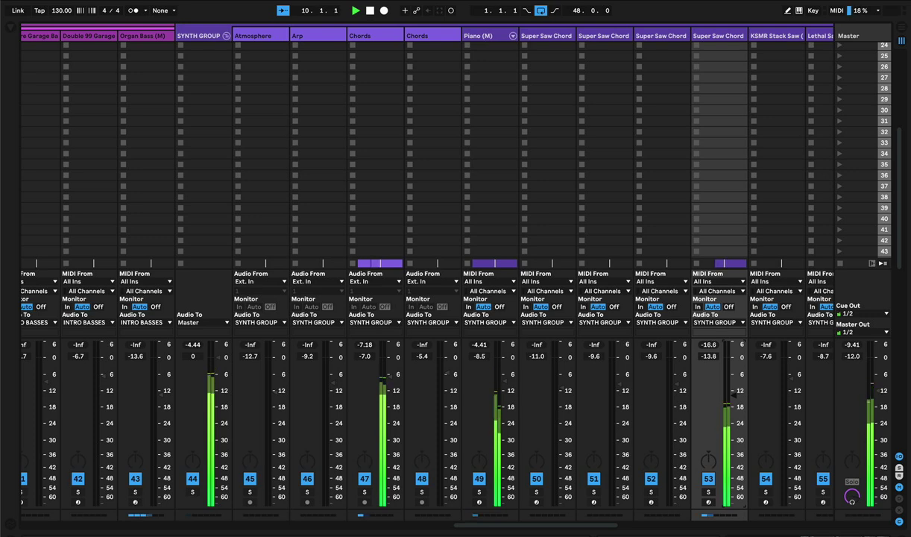
key("Tab")
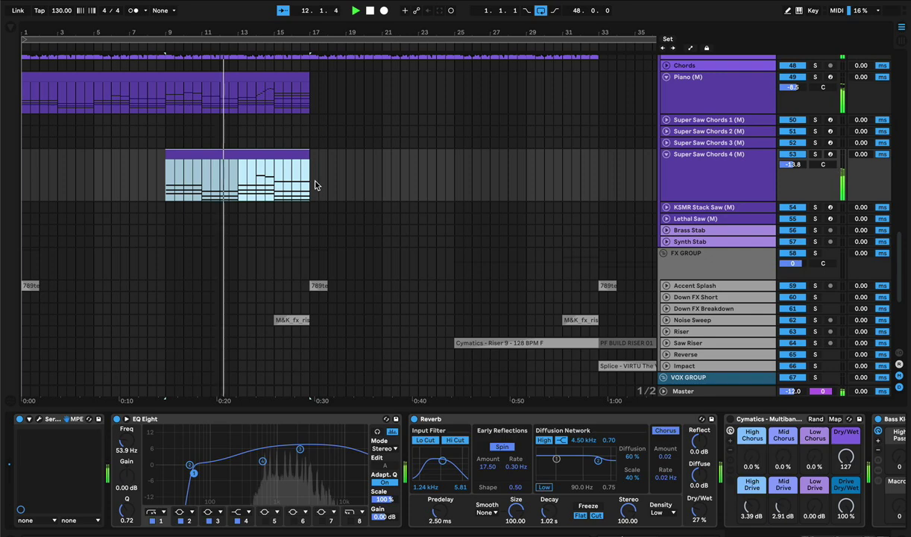
Step: Shorten the Super Saw Chords 4 clip so it ends at bar 15, then replay it from bar 9
scroll(307, 248, "up", 5)
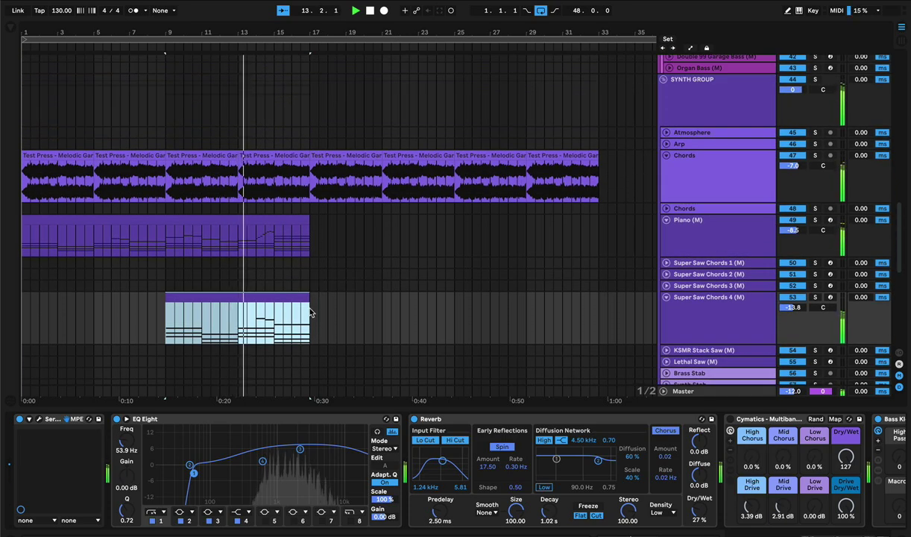
left_click_drag(305, 297, 274, 302)
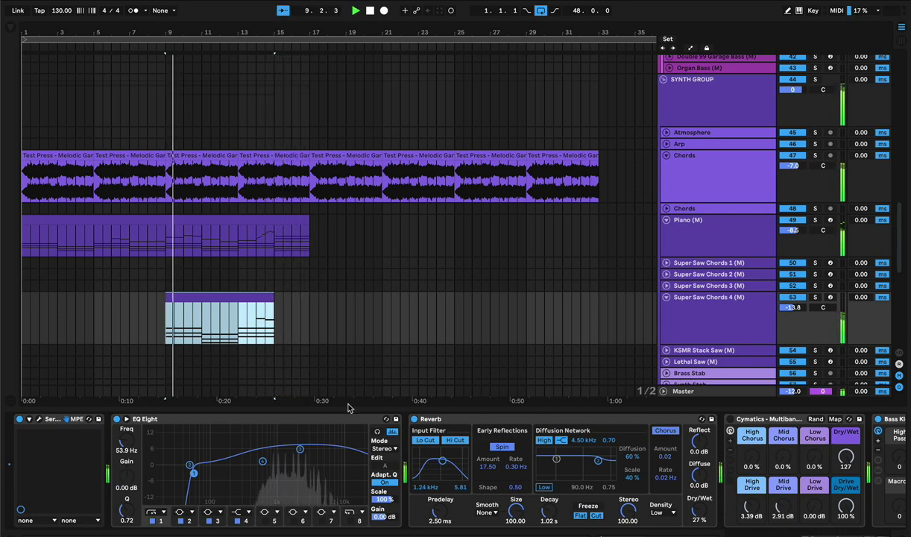
scroll(350, 447, "right", 5)
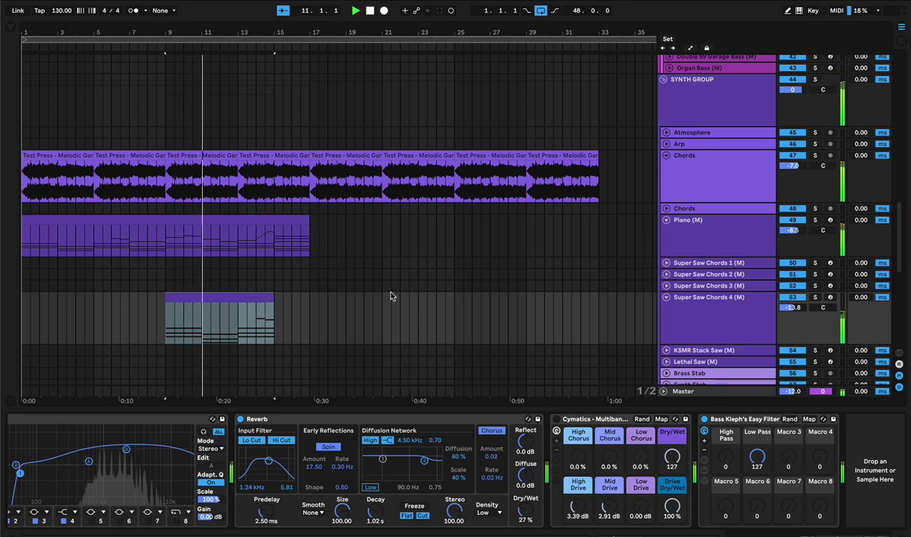
left_click(228, 295)
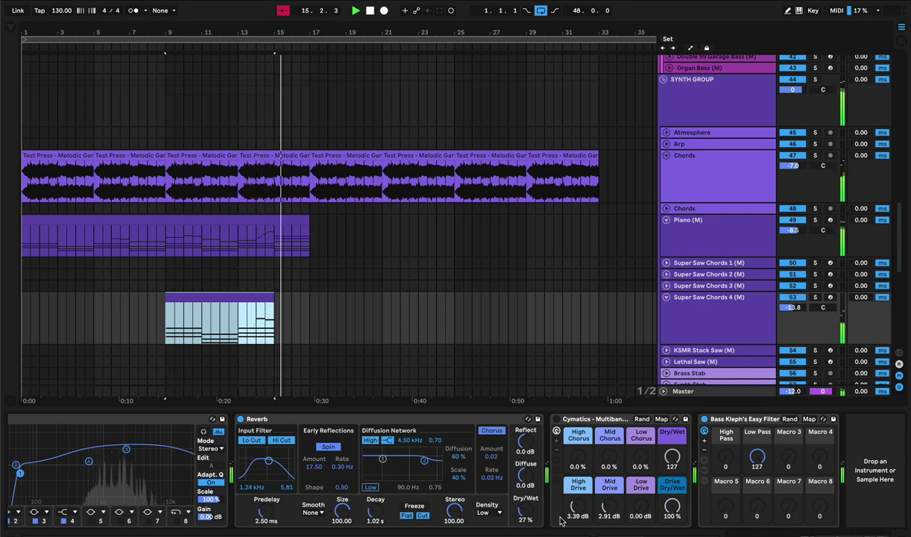
key("space")
key("space")
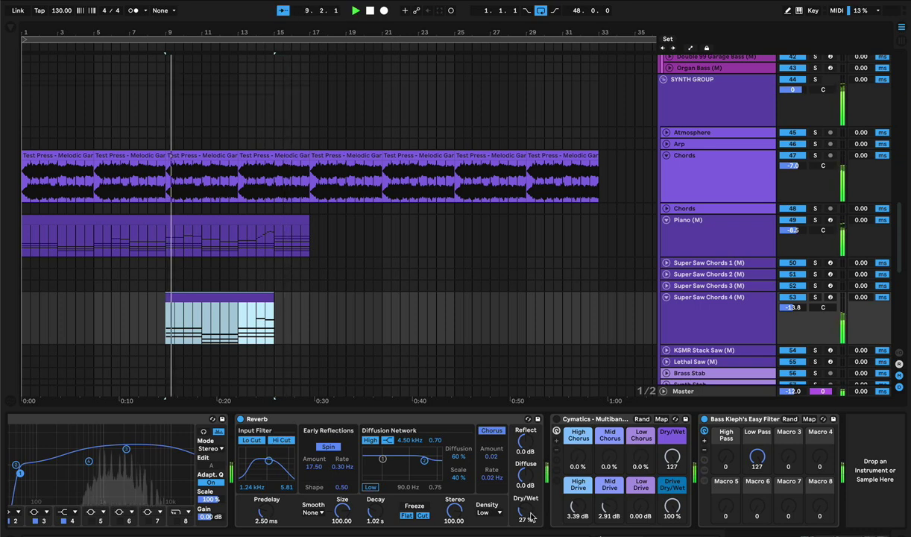
Step: Show automation and draw a Reverb Dry/Wet rise to about 84% at bar 15 on Super Saw Chords 4
key("a")
left_click(269, 333)
left_click_drag(276, 335, 275, 309)
Step: Automate the Reverb Decay Time to rise to 28.2 s at bar 15 and drop to 937 ms at bar 17
left_click(381, 510)
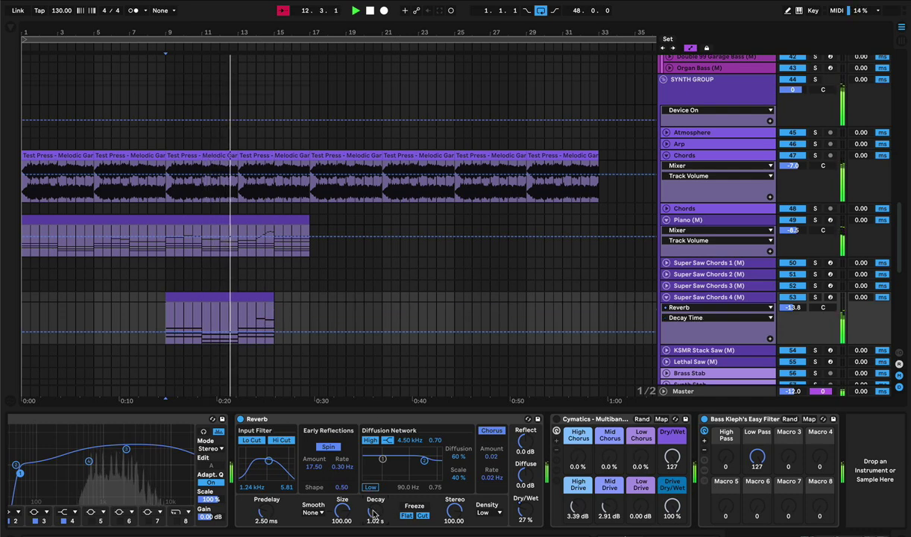
left_click_drag(274, 337, 275, 312)
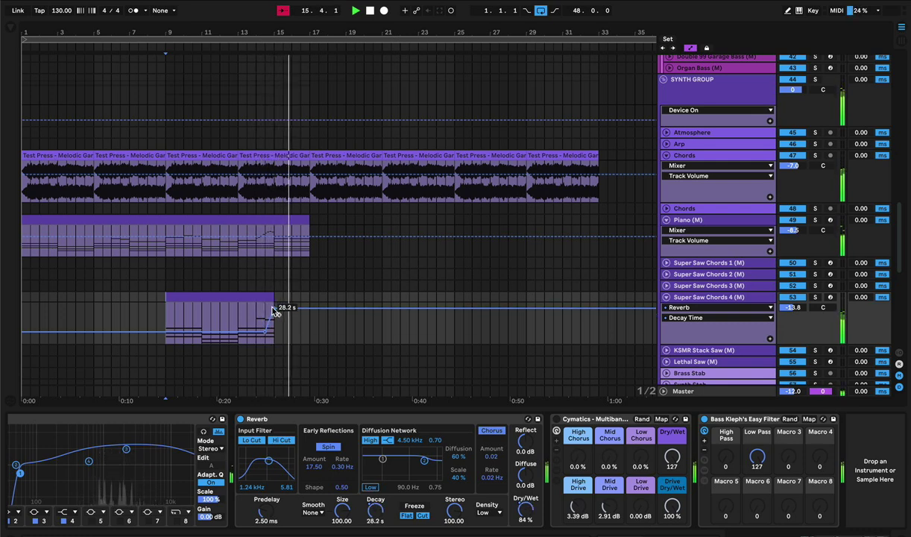
left_click_drag(311, 308, 310, 332)
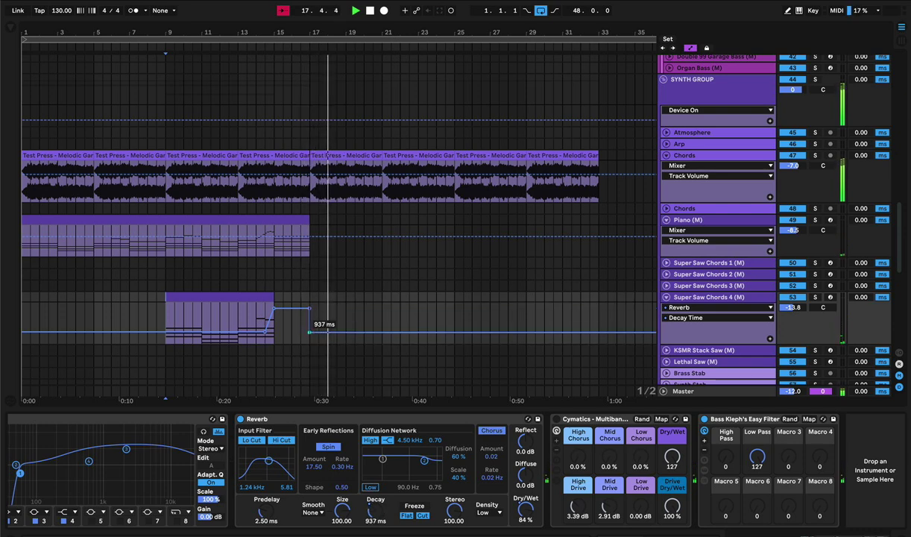
Step: Extend the Super Saw Chords 4 clip slightly past bar 15 and turn the Decay Time ramp into an abrupt jump at bar 15
left_click(242, 298)
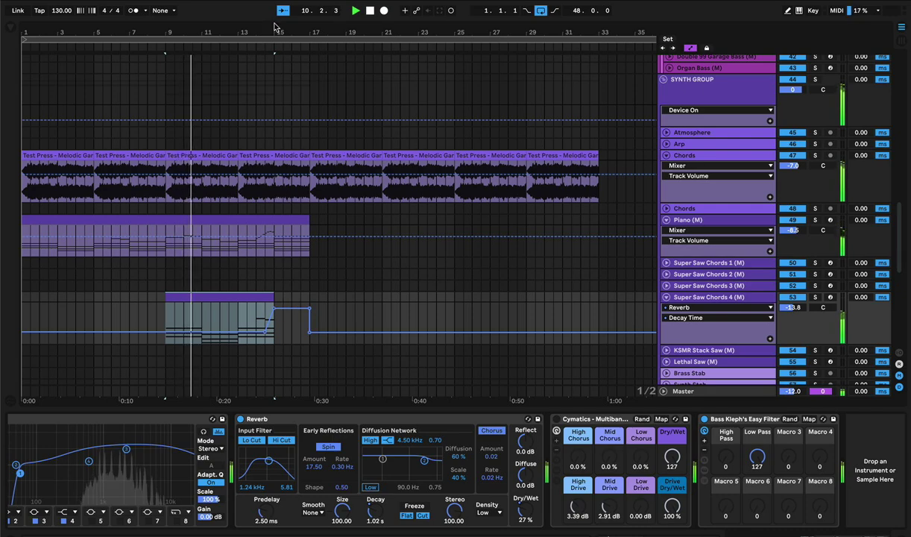
scroll(265, 257, "up", 5)
left_click_drag(271, 296, 276, 297)
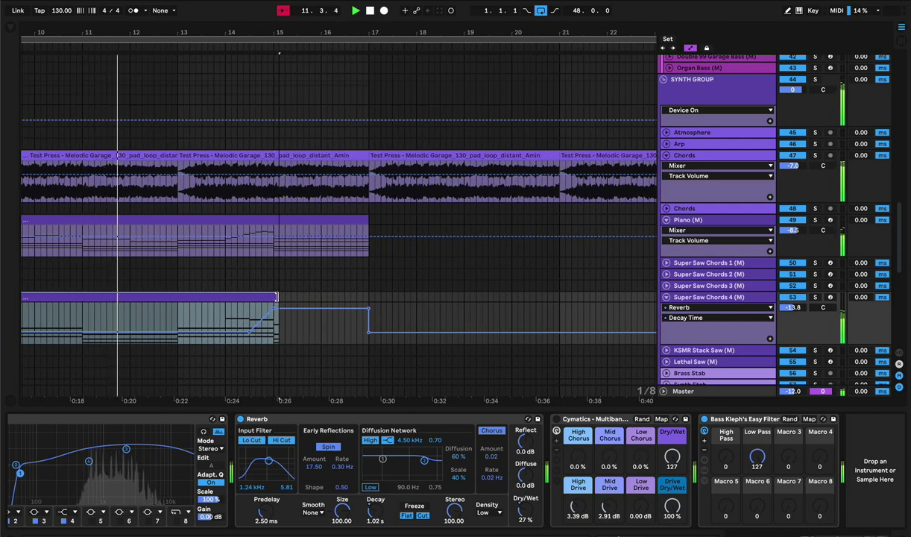
left_click(280, 330)
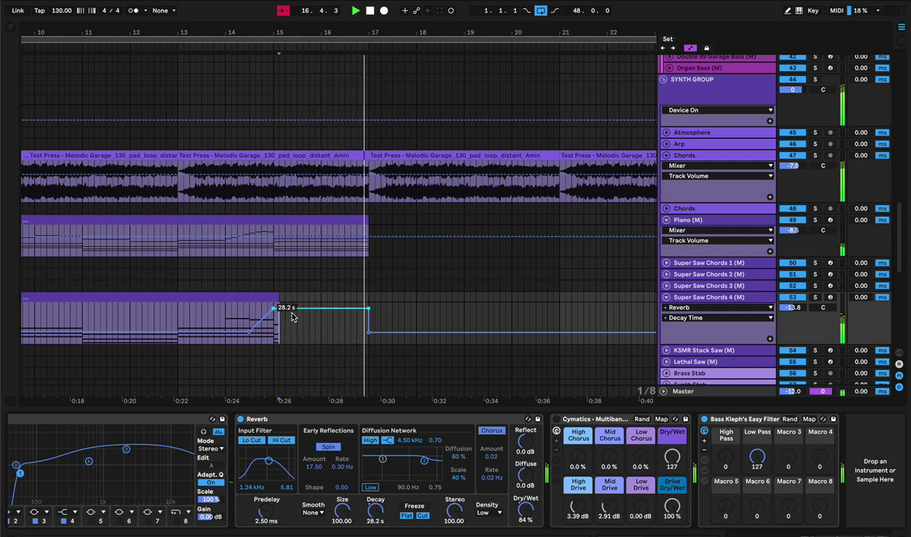
left_click(268, 315)
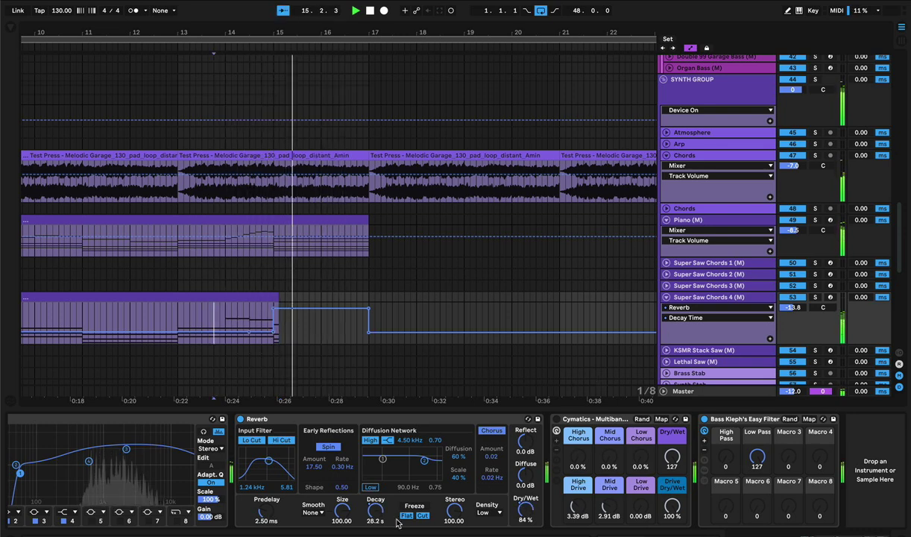
Step: Make the Reverb Dry/Wet automation jump sharply to 84% at bar 15 and drop to 27% at bar 17
left_click_drag(521, 524, 519, 513)
mouse_move(274, 337)
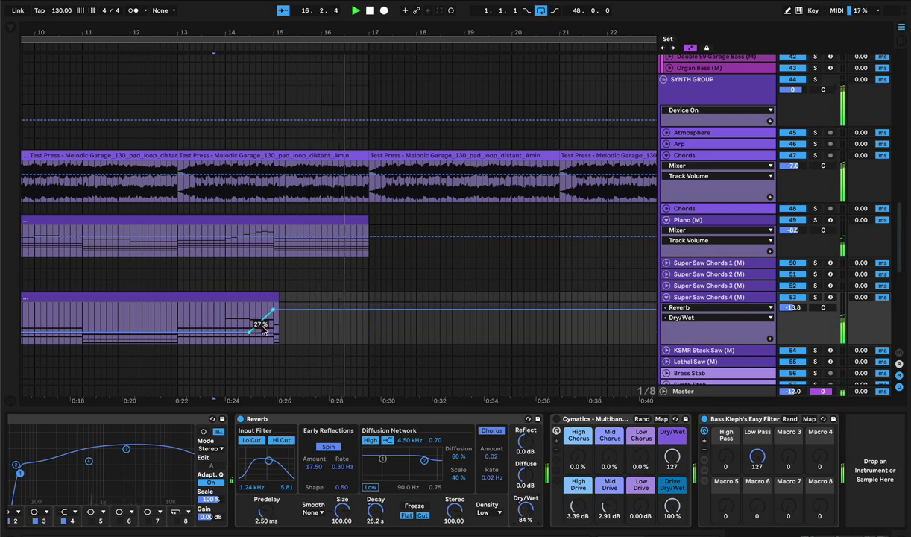
mouse_move(274, 337)
left_mouse_down()
mouse_move(275, 326)
mouse_move(281, 332)
left_mouse_up()
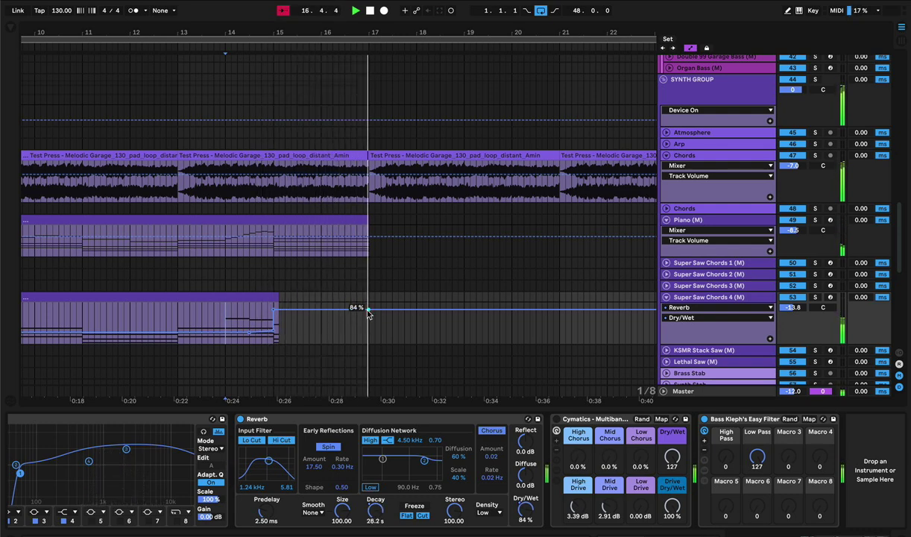
left_click_drag(368, 314, 368, 331)
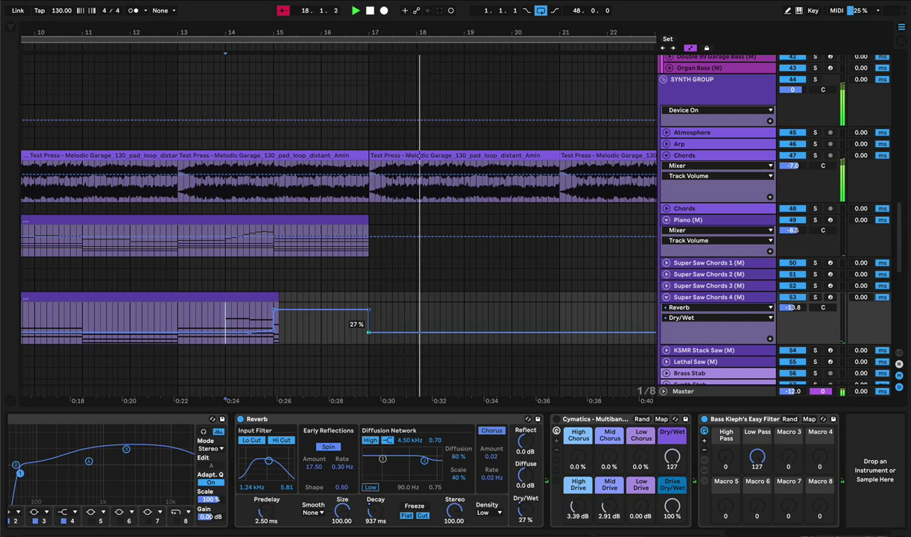
Step: Hide automation and audition the Super Saw Chords 4 reverb tail from just before bar 14, soloed and in the mix
key("a")
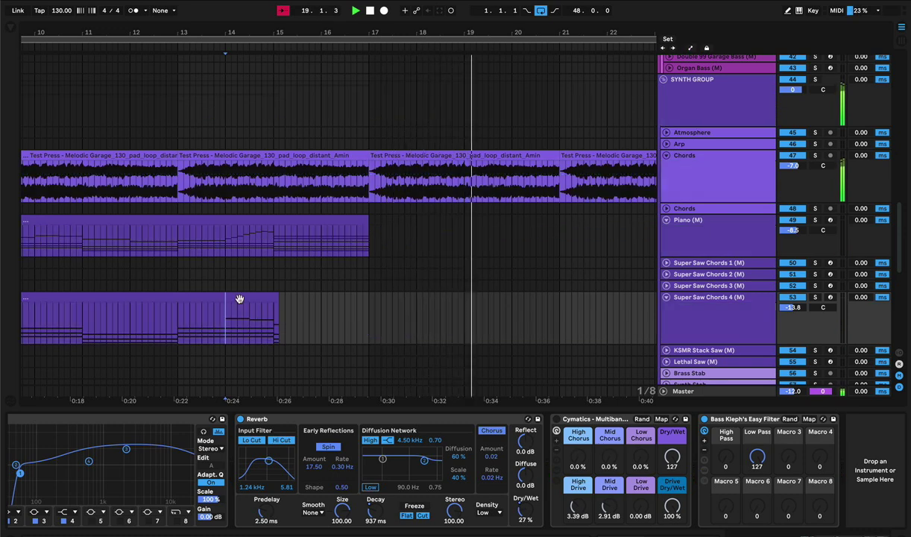
left_click(231, 286)
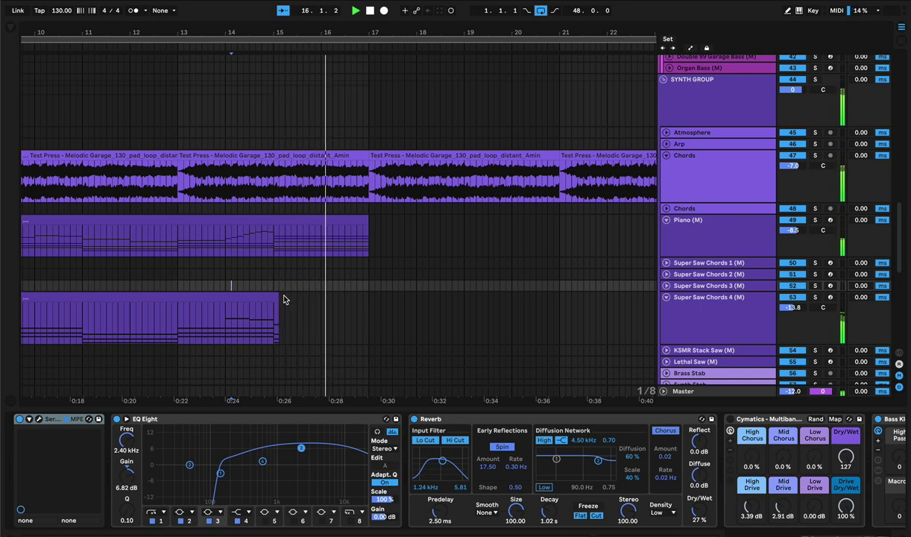
left_click(225, 325)
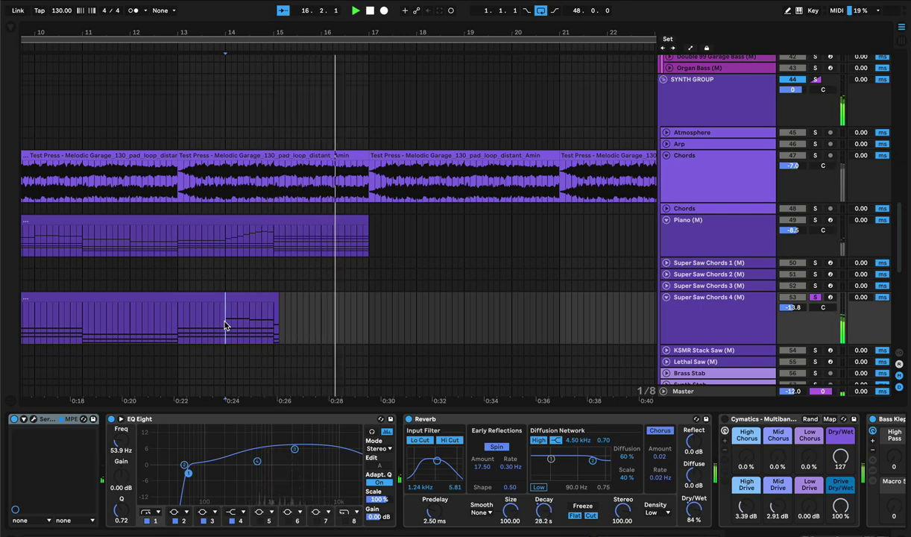
left_click(225, 326)
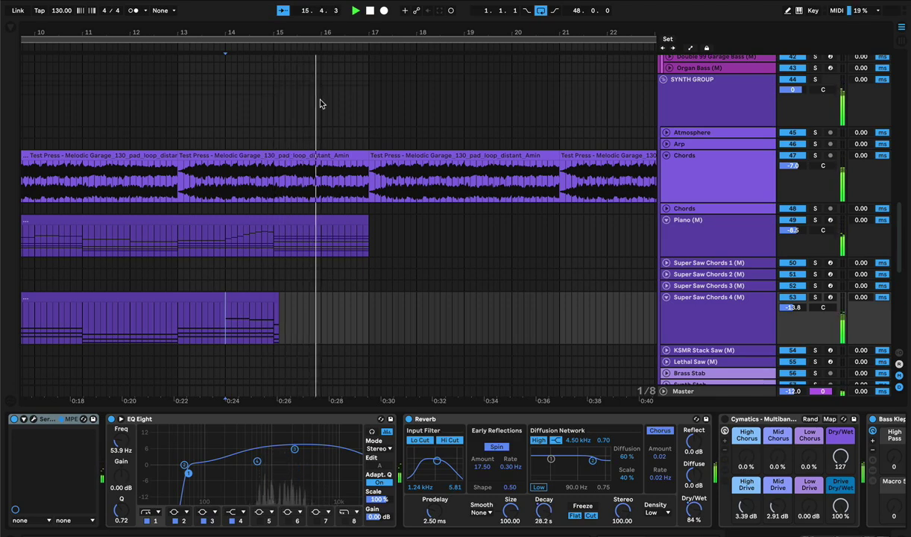
Step: Replay the arrangement from the start of the Super Saw Chords 4 clip at bar 9 with the whole song in view
left_click_drag(329, 35, 324, 11)
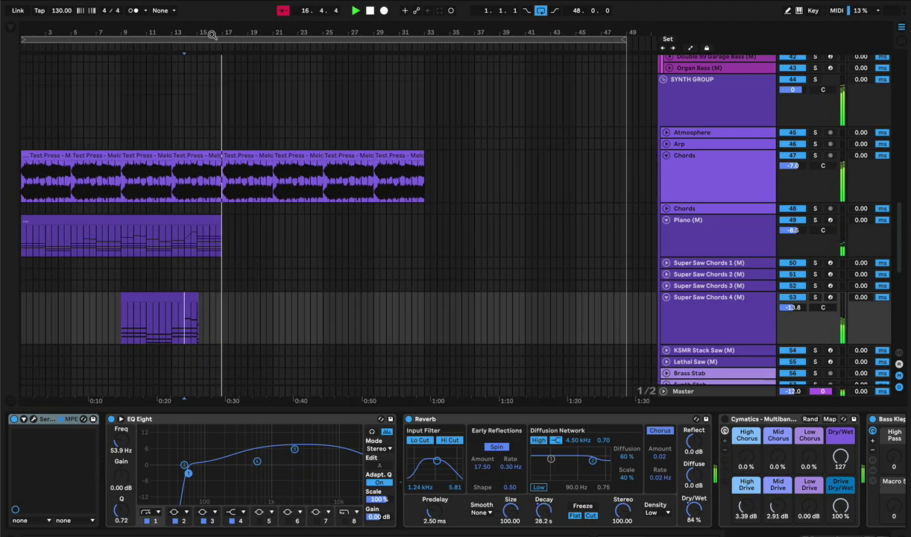
left_click(120, 274)
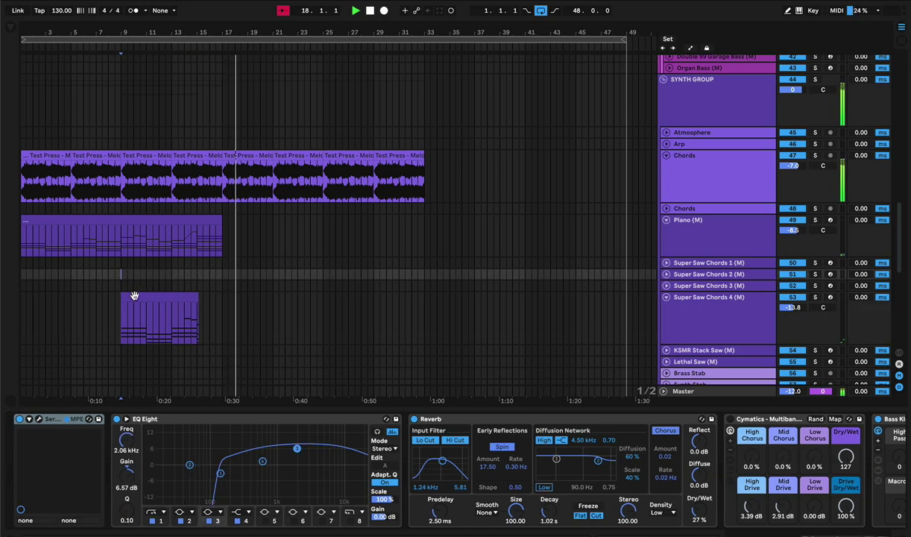
left_click(137, 298)
key("space")
key("space")
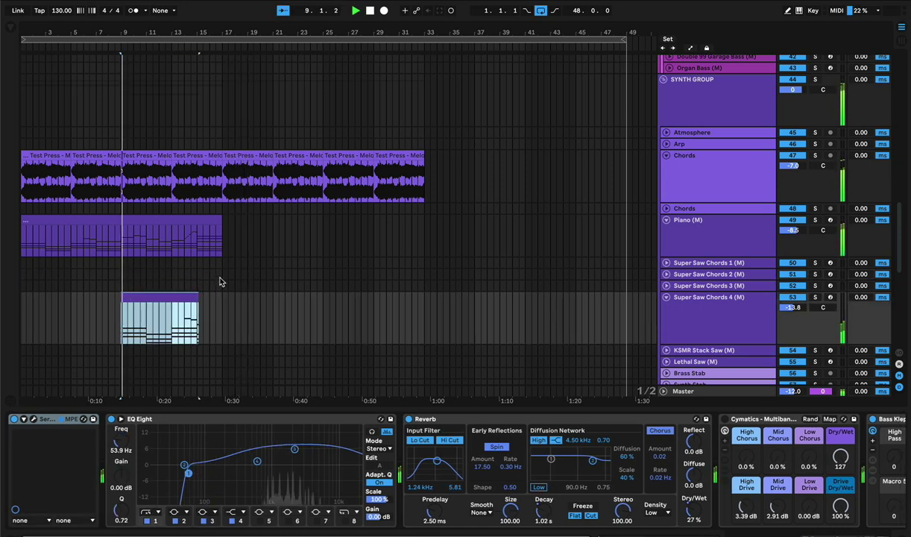
Step: Unfold the Reese and Low Bass tracks in the INTRO BASSES group
left_click(229, 265)
scroll(230, 267, "up", 3)
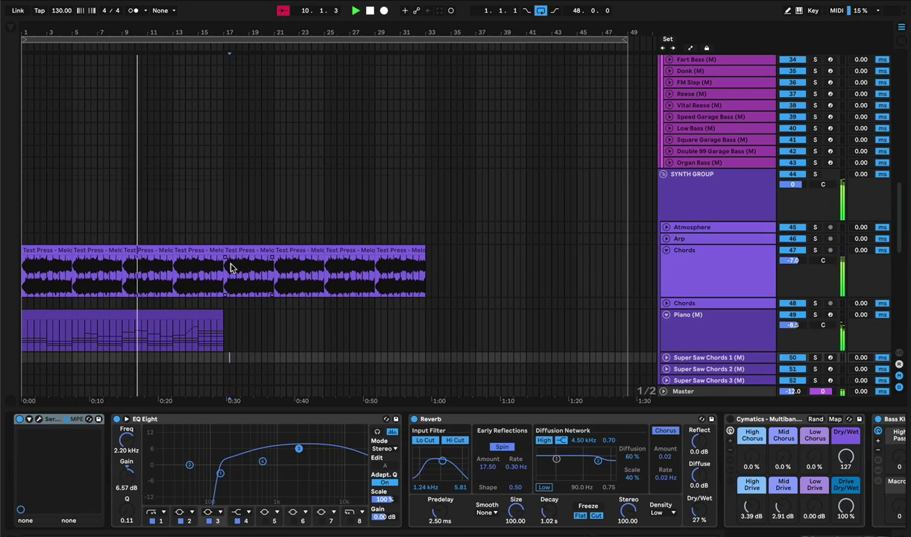
scroll(230, 267, "down", 3)
scroll(230, 266, "down", 2)
scroll(231, 267, "up", 10)
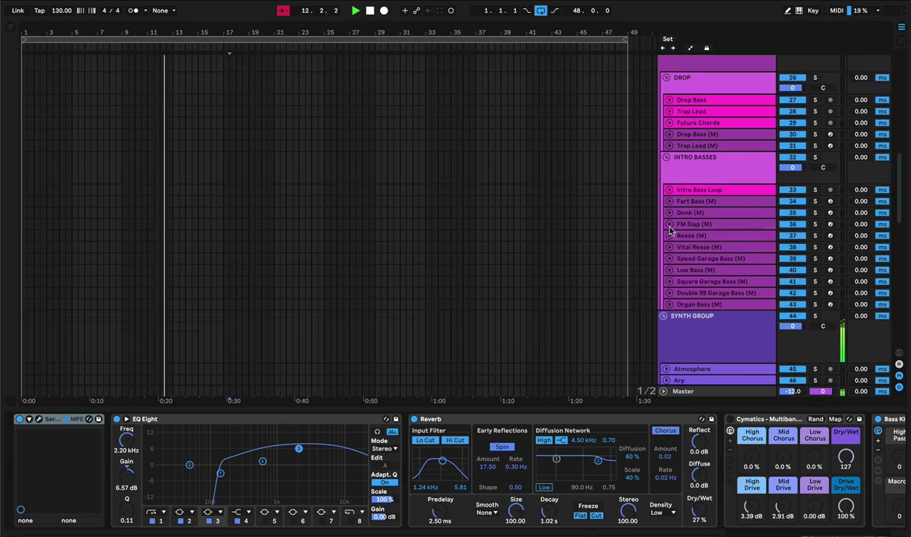
left_click(670, 235)
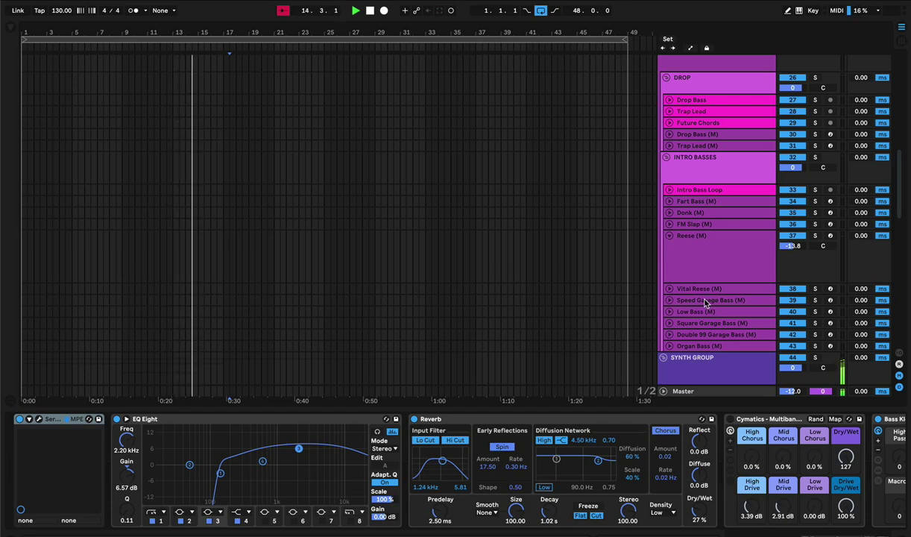
left_click(669, 312)
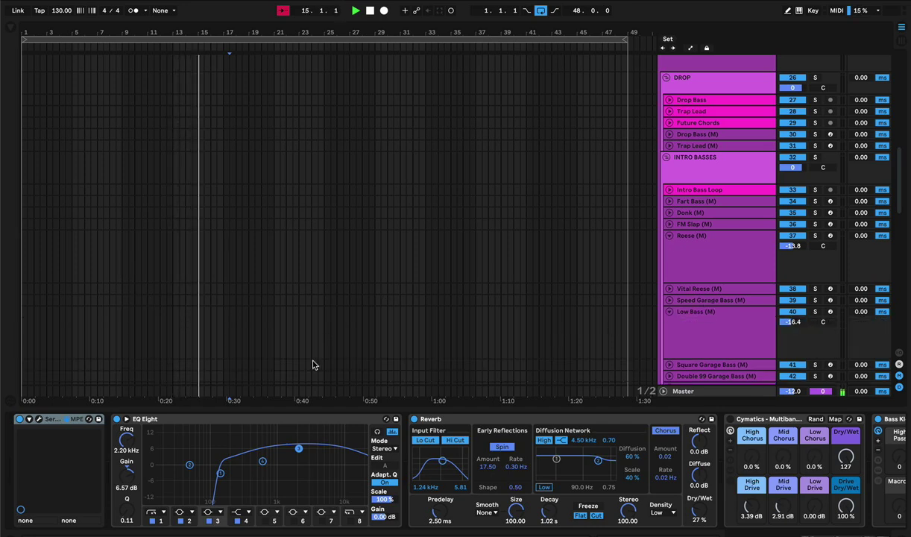
Step: Create a half-bar MIDI clip at bar 9 on the Low Bass track and turn off its loop
double_click(123, 329)
left_click(142, 153)
left_click(126, 150)
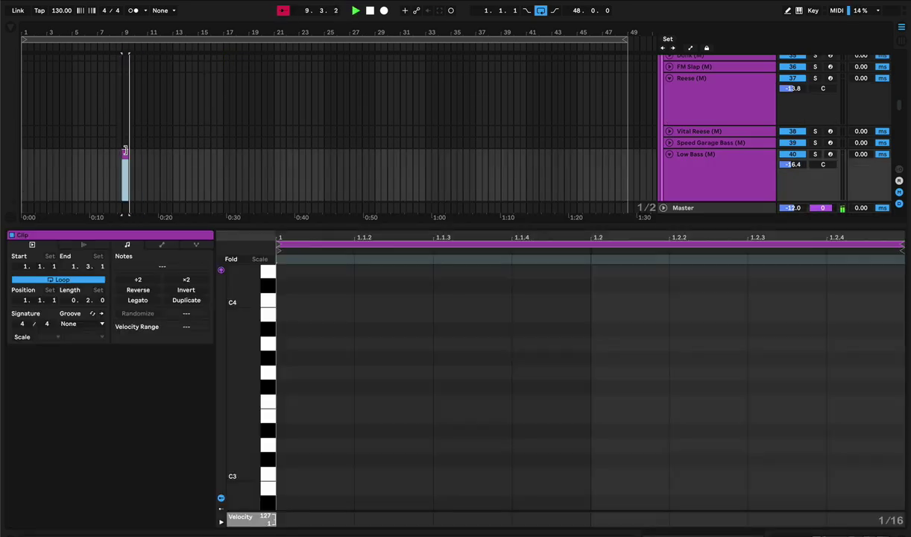
left_click(82, 281)
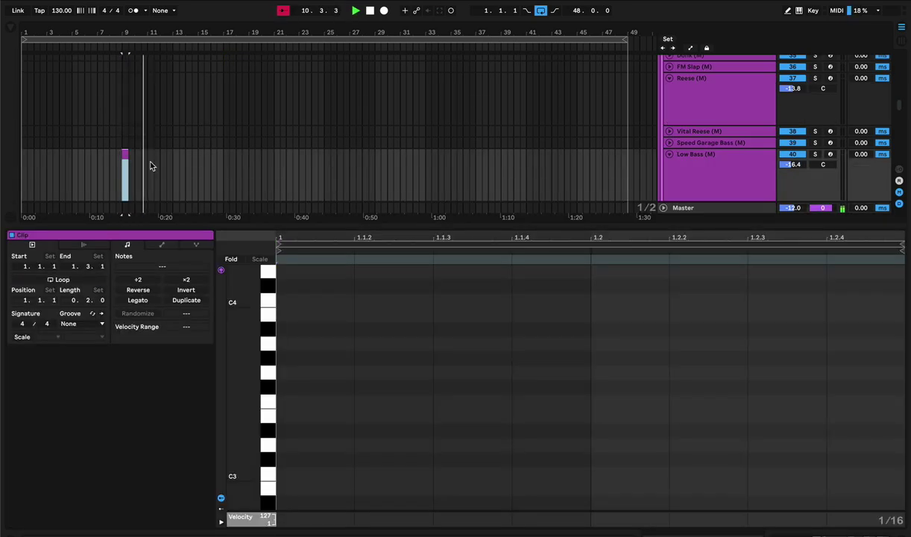
Step: Extend the Low Bass clip to eight bars and add a short D1 note at its start
left_click_drag(133, 154, 222, 154)
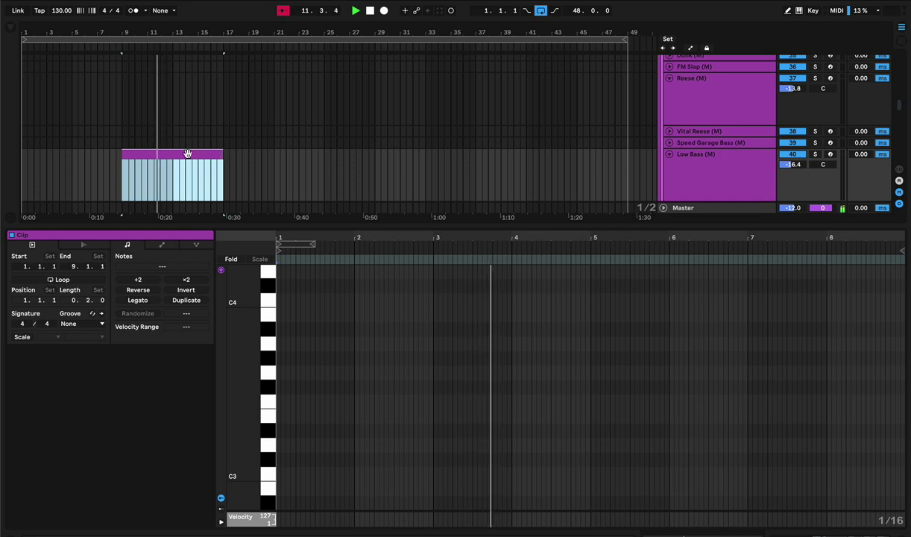
key("space")
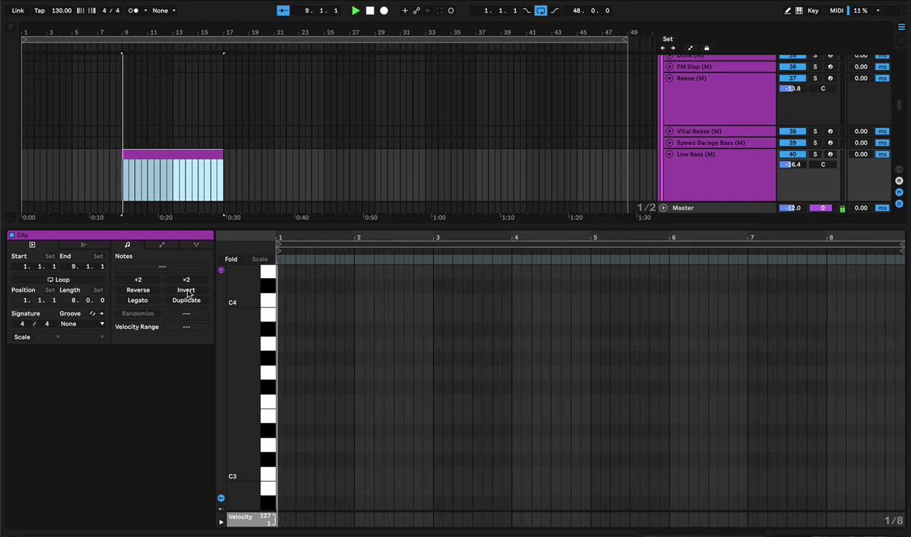
double_click(281, 374)
key("Up")
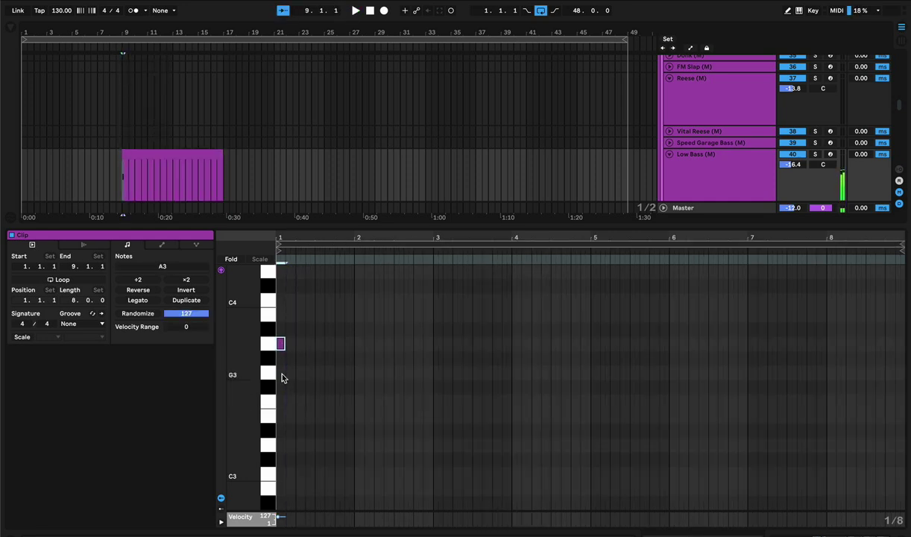
key("shift+Down")
key("shift+Down")
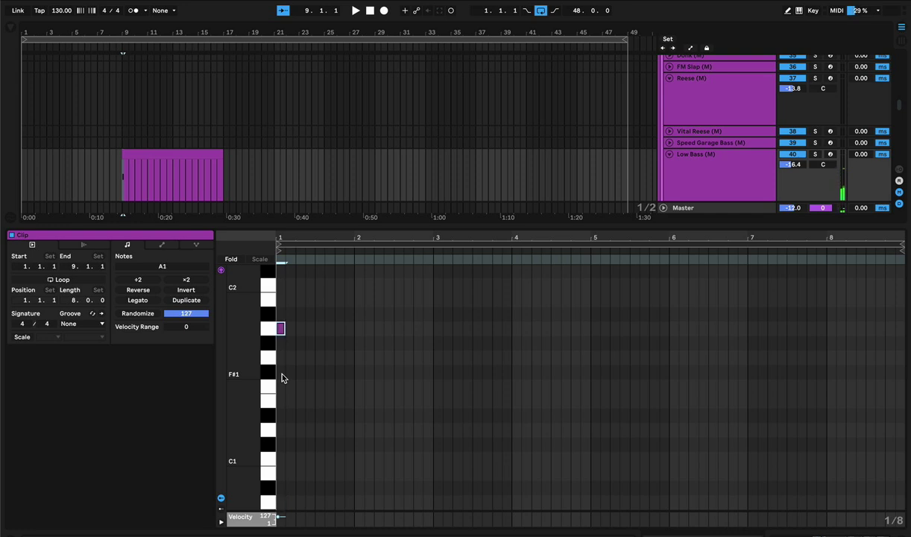
key("Up")
key("Up")
key("Up")
key("Up")
key("Up")
key("shift+Down")
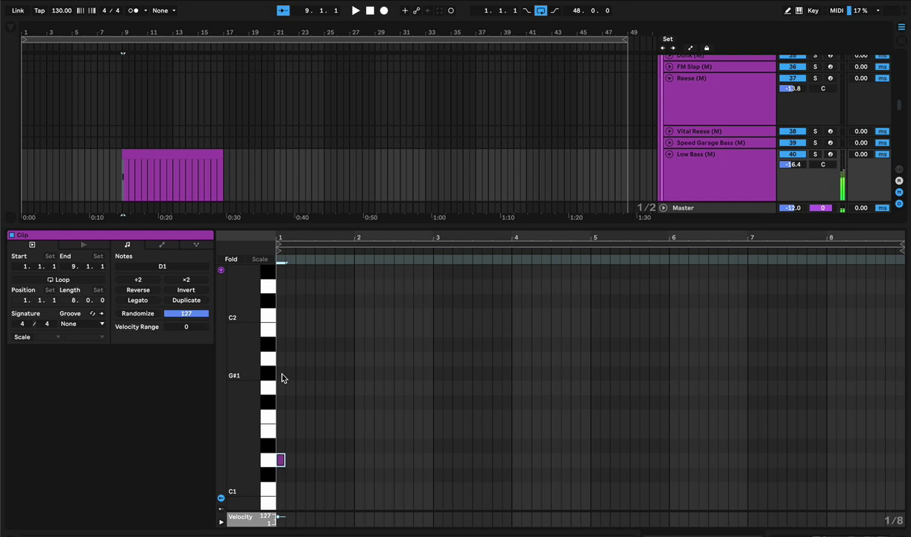
Step: Lengthen the D1 note to four bars and play the clip from bar 9
key("shift+Right")
key("shift+Right")
key("shift+Right")
key("shift+Right")
key("shift+Right")
key("shift+Right")
key("shift+Right")
key("shift+Right")
key("shift+Right")
key("shift+Right")
key("shift+Right")
key("shift+Right")
key("shift+Right")
key("shift+Right")
key("shift+Right")
key("shift+Right")
key("shift+Right")
key("shift+Right")
key("shift+Right")
key("shift+Right")
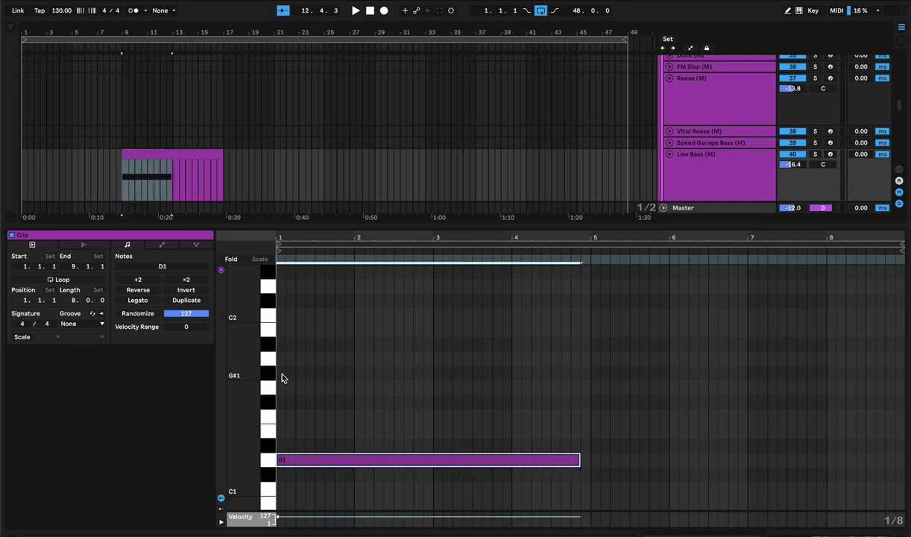
key("space")
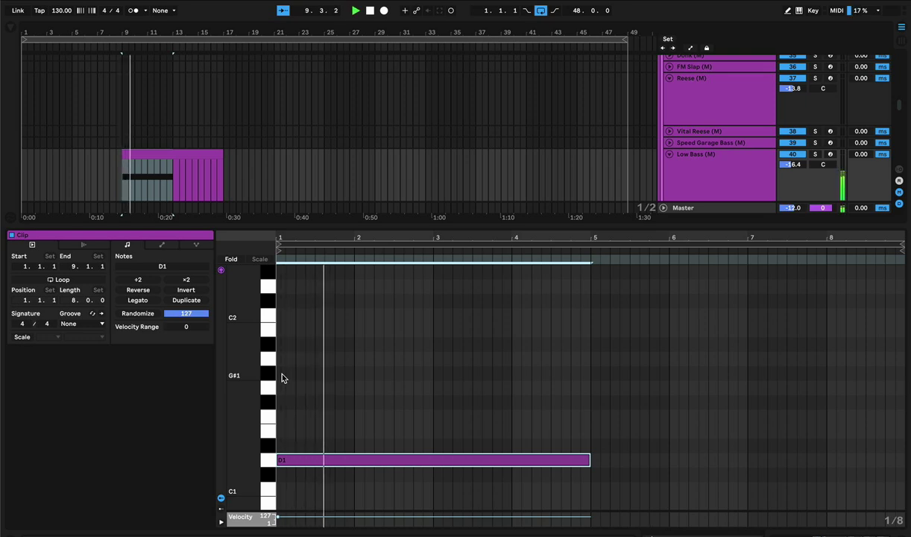
Step: Shorten the D1 note to two bars so it ends at the clip's bar 3
key("shift+Left")
key("shift+Left")
key("shift+Left")
key("shift+Left")
key("shift+Left")
key("shift+Left")
key("shift+Left")
key("shift+Left")
key("shift+Left")
key("shift+Left")
key("shift+Left")
key("shift+Left")
key("shift+Left")
key("shift+Left")
key("shift+Left")
key("shift+Left")
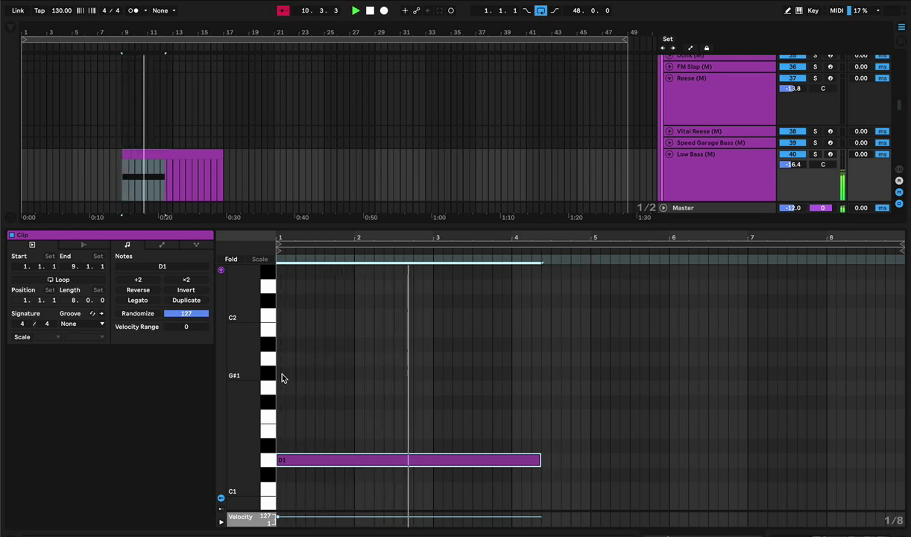
key("shift+Left")
key("shift+Left")
key("shift+Left")
key("shift+Left")
key("shift+Left")
key("shift+Left")
key("shift+Left")
key("shift+Left")
key("shift+Left")
key("shift+Left")
key("shift+Left")
key("shift+Left")
key("shift+Left")
key("shift+Left")
key("shift+Left")
key("shift+Left")
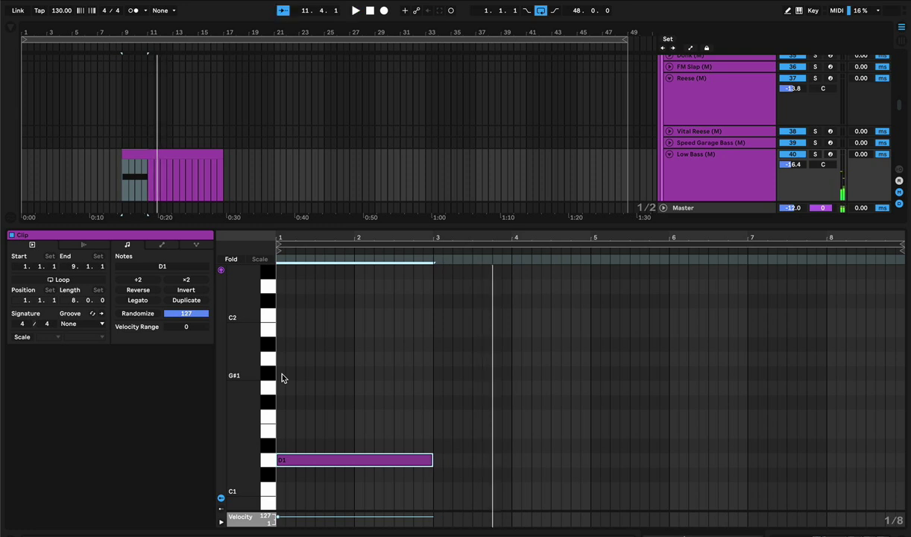
Step: Duplicate the D1 note to the clip's bar 3 and raise the copy to G#1
key("ctrl+d")
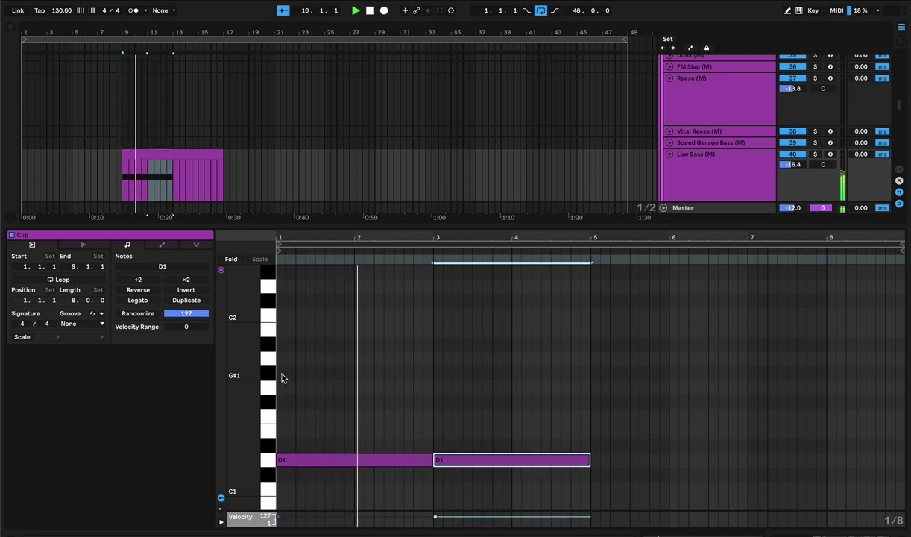
key("space")
key("Up")
key("Up")
key("Up")
key("Up")
key("Up")
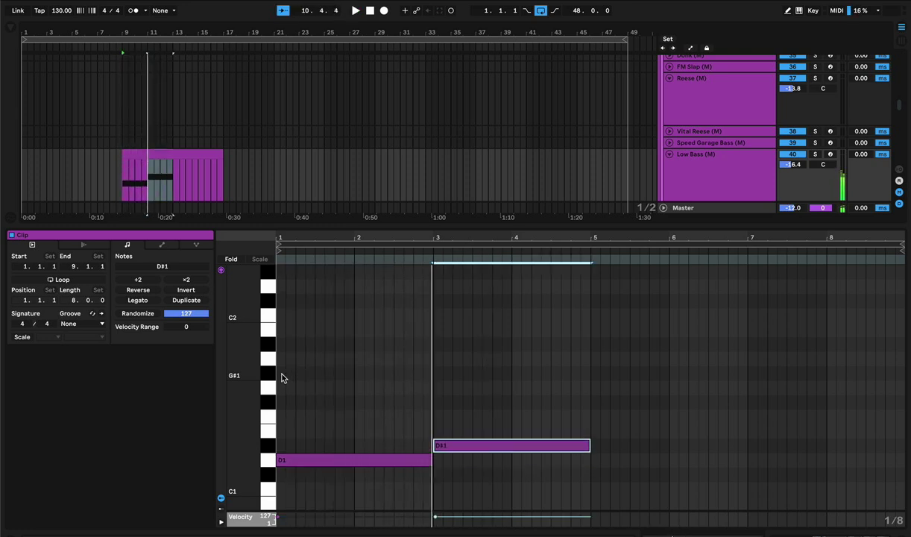
key("Up")
key("Up")
key("Up")
key("Down")
key("Down")
key("Down")
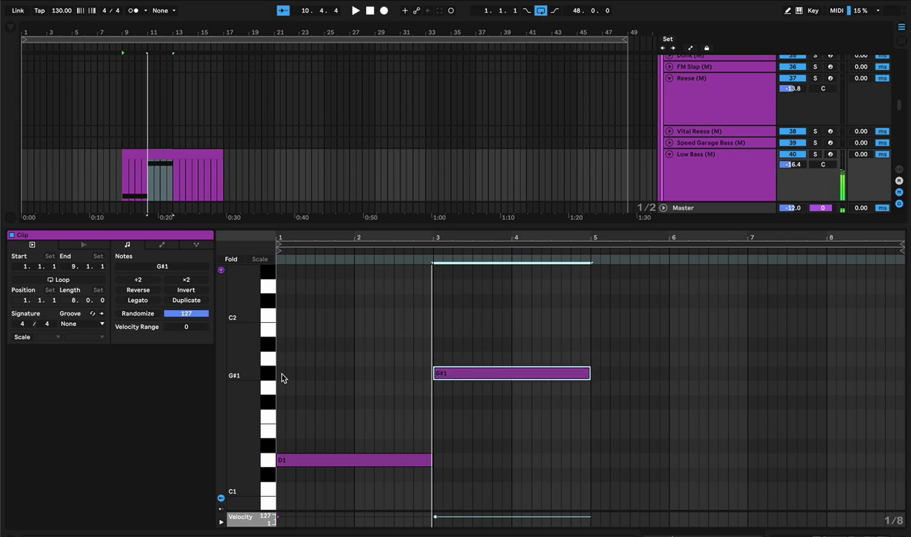
Step: In the Low Bass EQ Eight, set band 2 to 124 Hz at 6.57 dB, and check the levels in the mixer
key("shift+Tab")
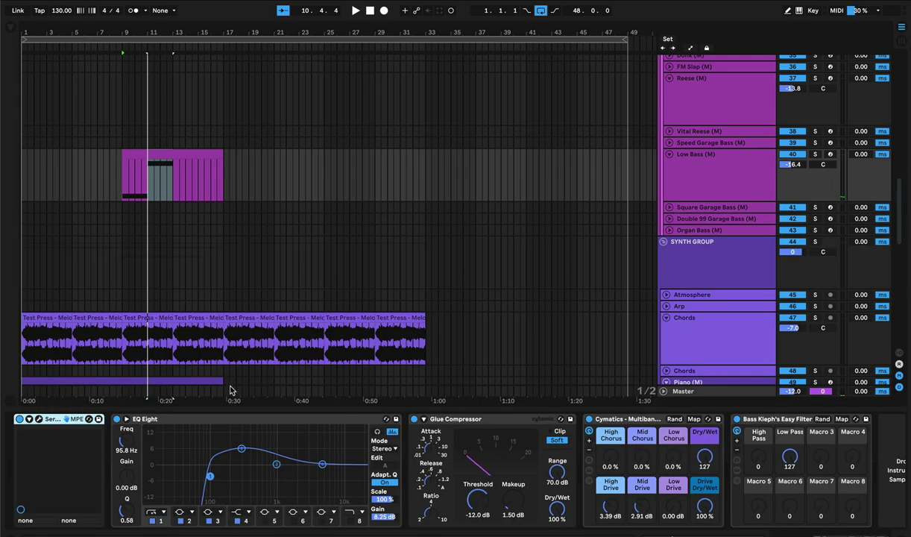
key("space")
left_click_drag(240, 448, 217, 448)
key("Tab")
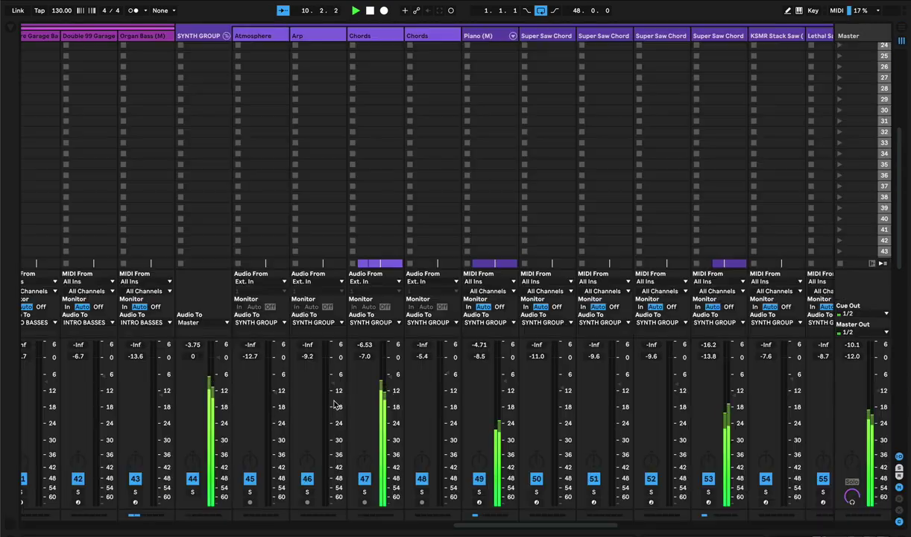
key("Tab")
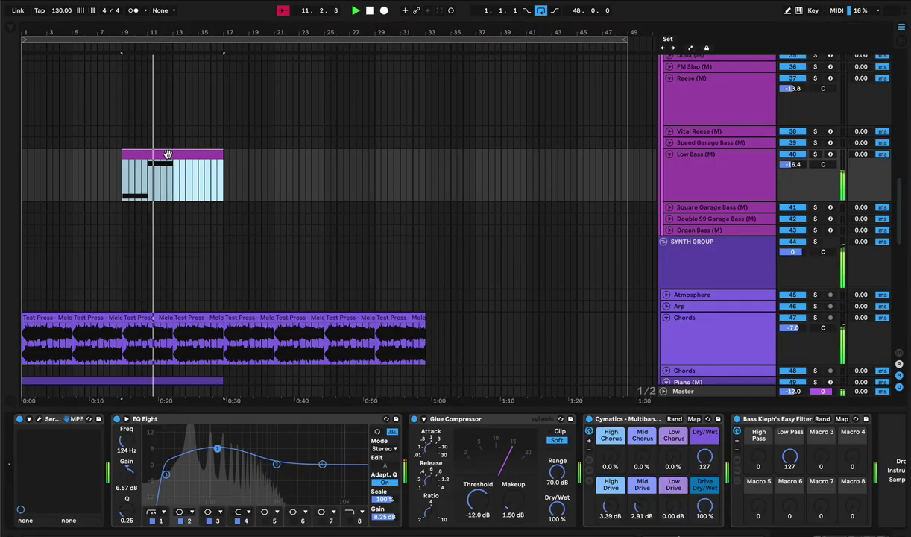
Step: Reopen the Low Bass clip and raise its second note by a semitone to A1
double_click(162, 152)
left_click(460, 374)
key("Up")
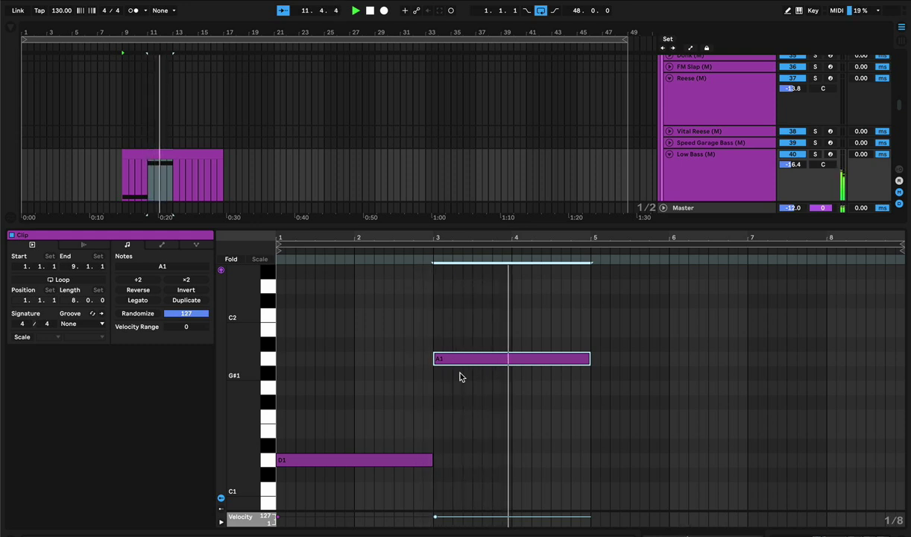
Step: Duplicate the A1 note to the clip's bar 5 and transpose the copy to D1
key("ctrl+d")
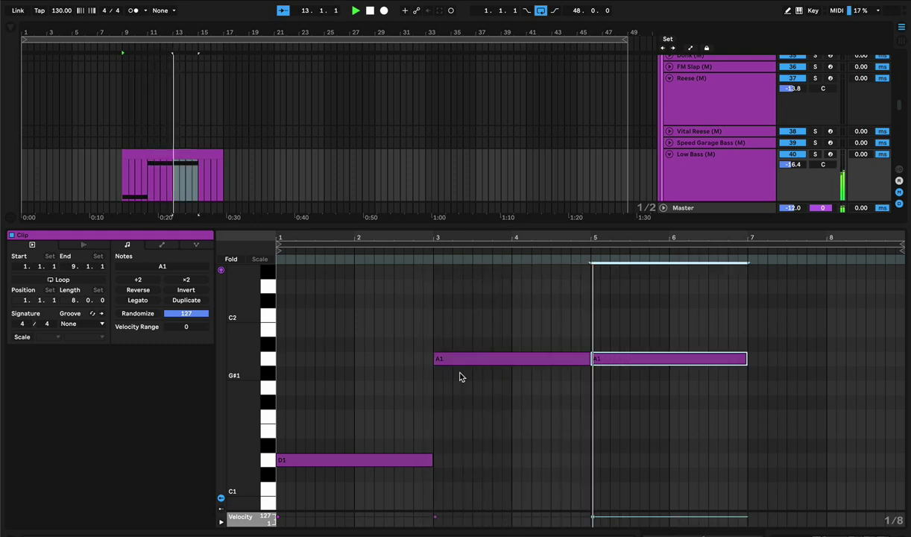
key("shift+Down")
key("Up")
key("Up")
key("Up")
key("Up")
key("Up")
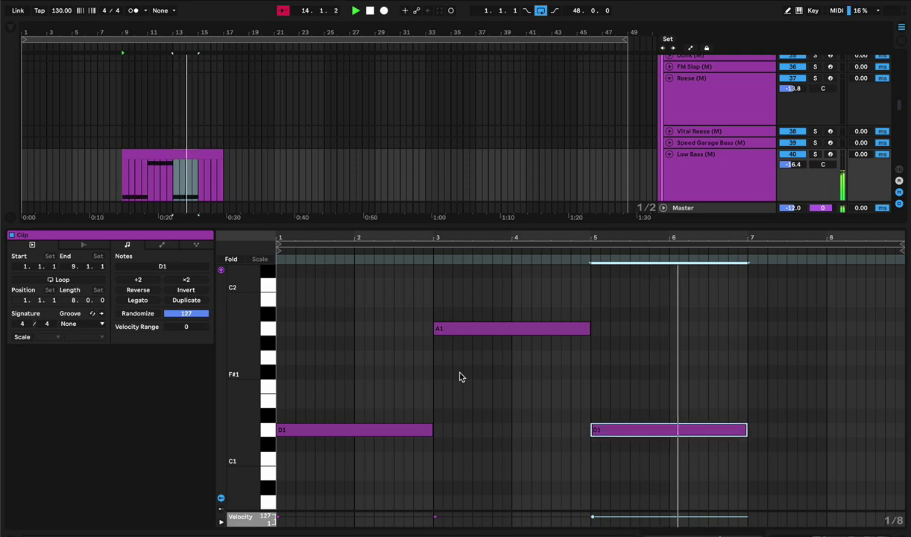
Step: Try a fourth two-bar note at the clip's bar 7, duplicated from the D1 note and raised to A1
key("ctrl+d")
key("Up")
key("Up")
key("Up")
key("Up")
key("Up")
key("Up")
key("Up")
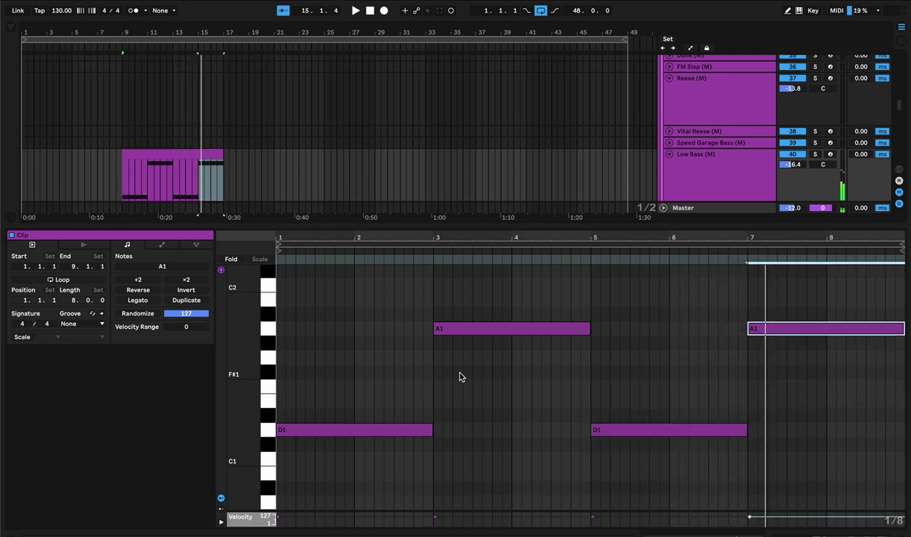
double_click(781, 332)
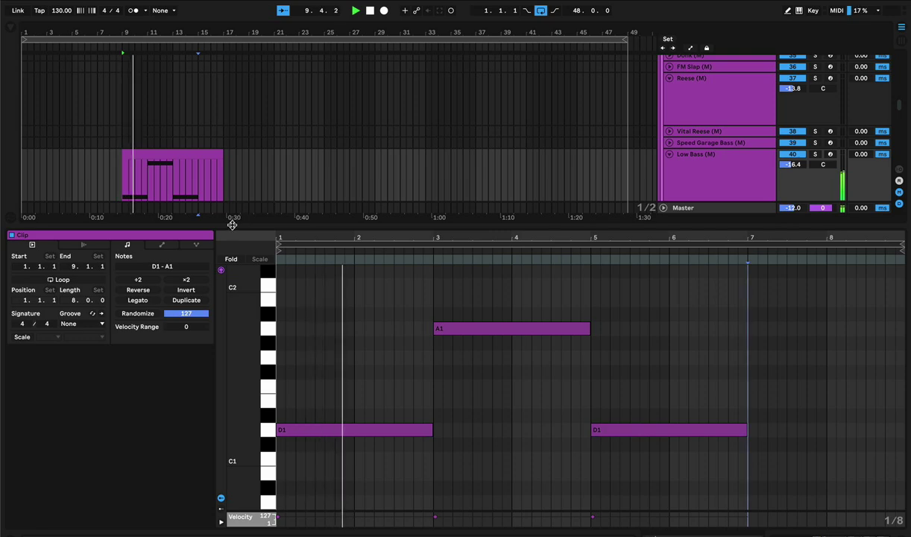
Step: Copy the Low Bass clip onto the Reese track and transpose all its notes up two octaves to D3 and A3
left_click_drag(232, 224, 234, 227)
left_click_drag(146, 279, 146, 229)
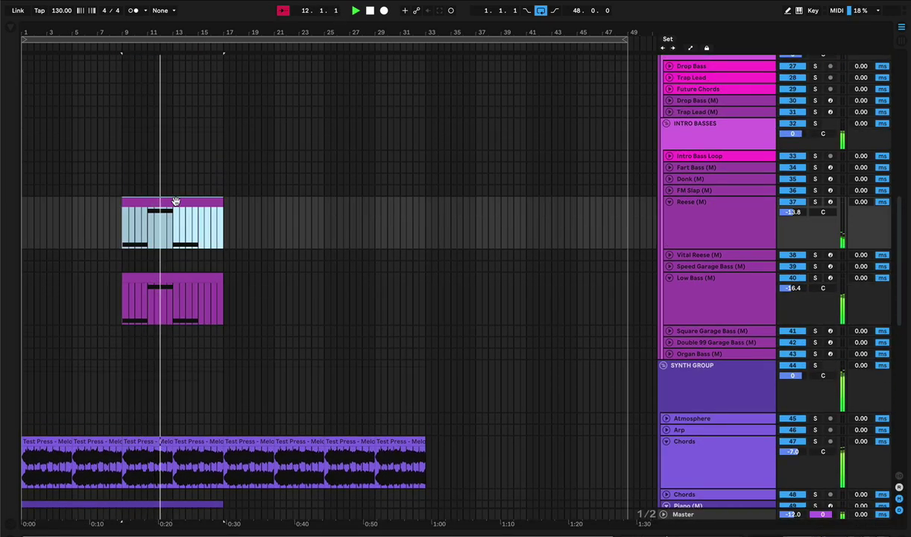
double_click(175, 201)
key("ctrl+a")
key("shift+Up")
key("shift+Up")
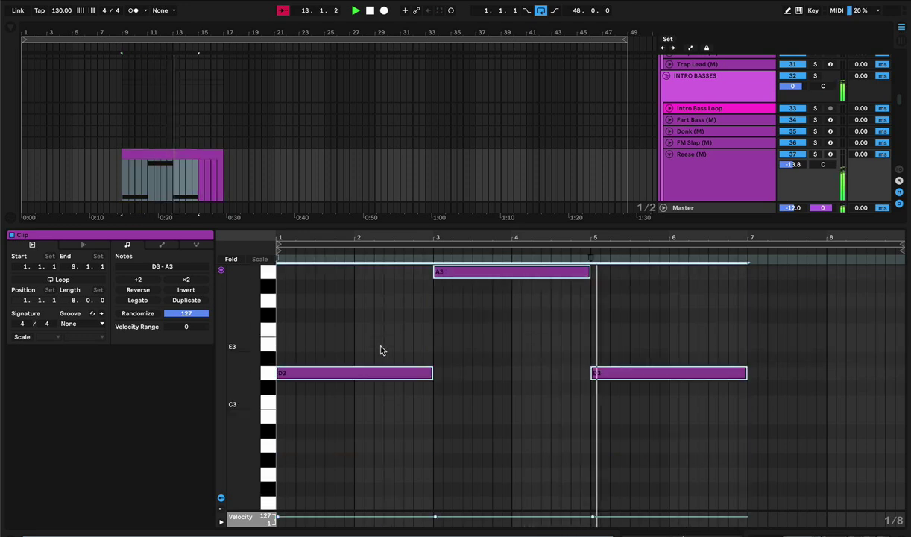
key("XF86AudioRaiseVolume")
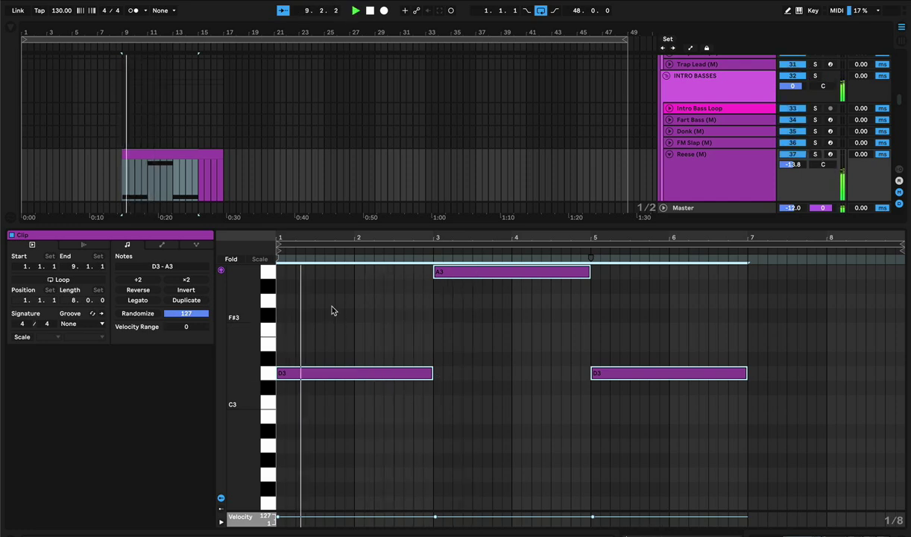
Step: In the mixer, set the Reese volume to -12.2 dB and the Low Bass volume to -16.6 dB
key("Tab")
scroll(460, 444, "right", 10)
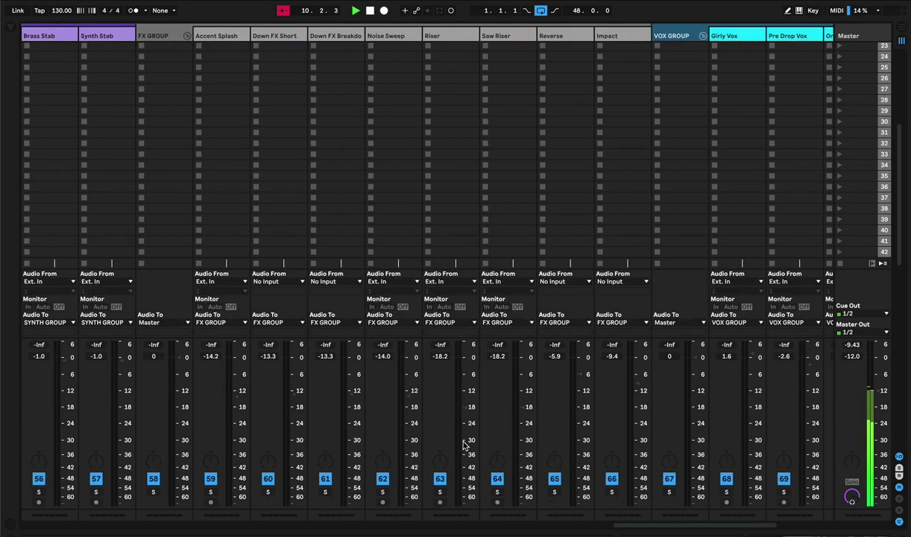
scroll(462, 445, "left", 15)
scroll(462, 445, "right", 6)
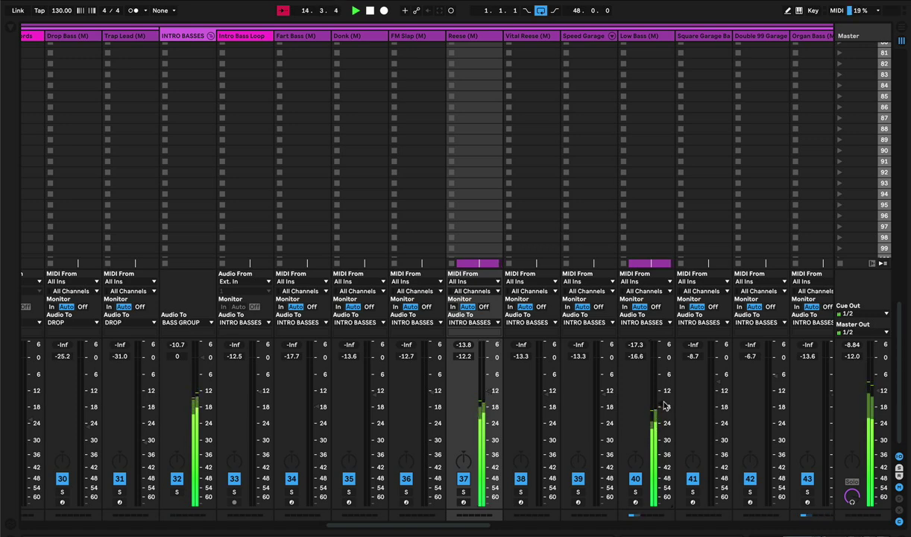
key("Tab")
Step: Try all the Low Bass notes one octave higher, at D2 and A2
scroll(206, 148, "down", 4)
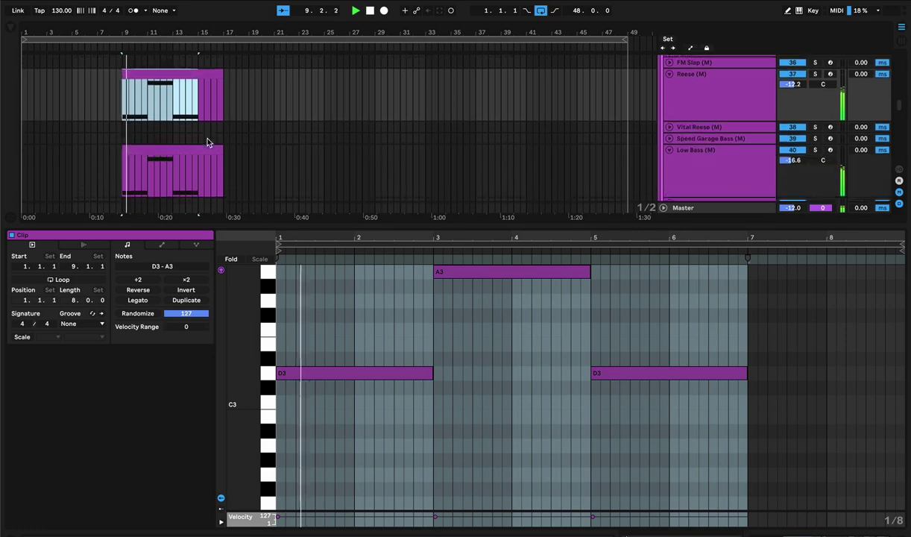
left_click(205, 145)
left_click(356, 348)
key("ctrl+a")
key("shift+Up")
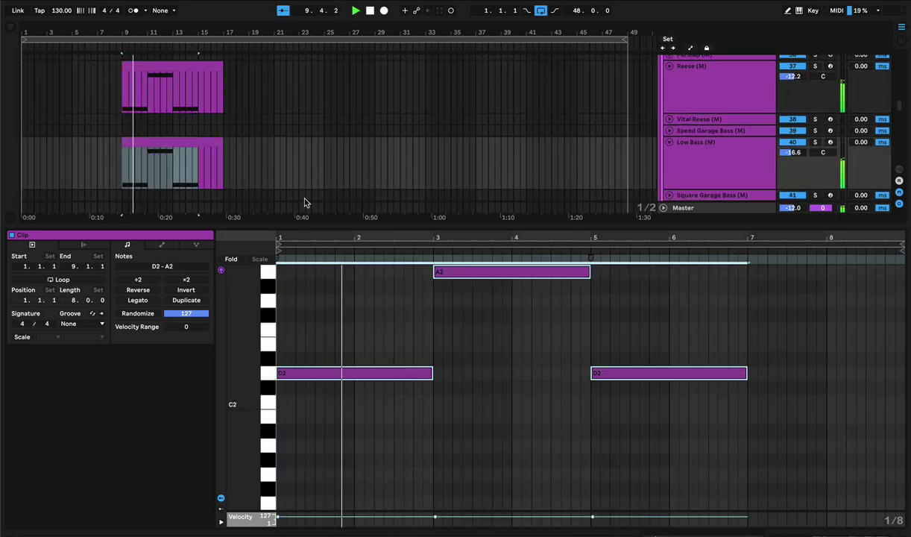
Step: Replay the Reese and Low Bass clips together from bar 9 and trim both to end at bar 15
key("ctrl+alt+l")
scroll(262, 214, "up", 3)
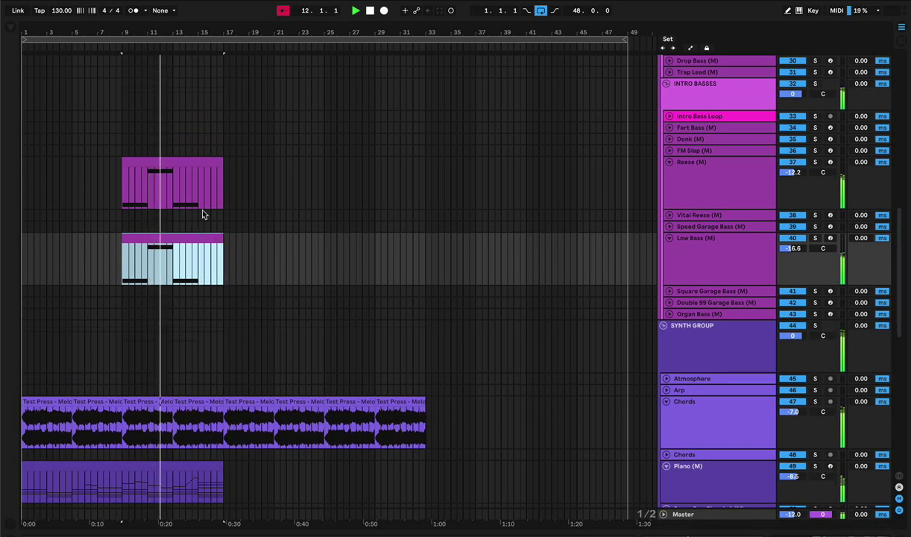
left_click(193, 162, "shift")
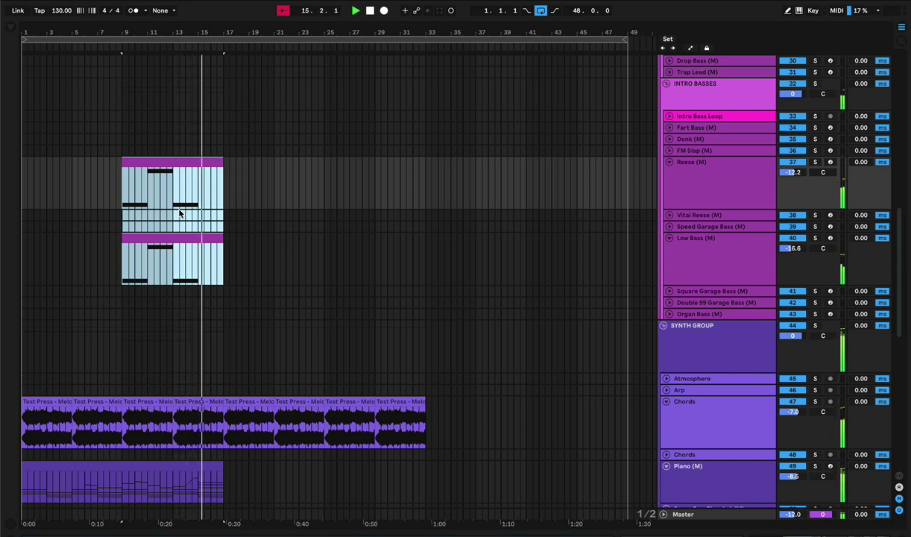
key("space")
key("space")
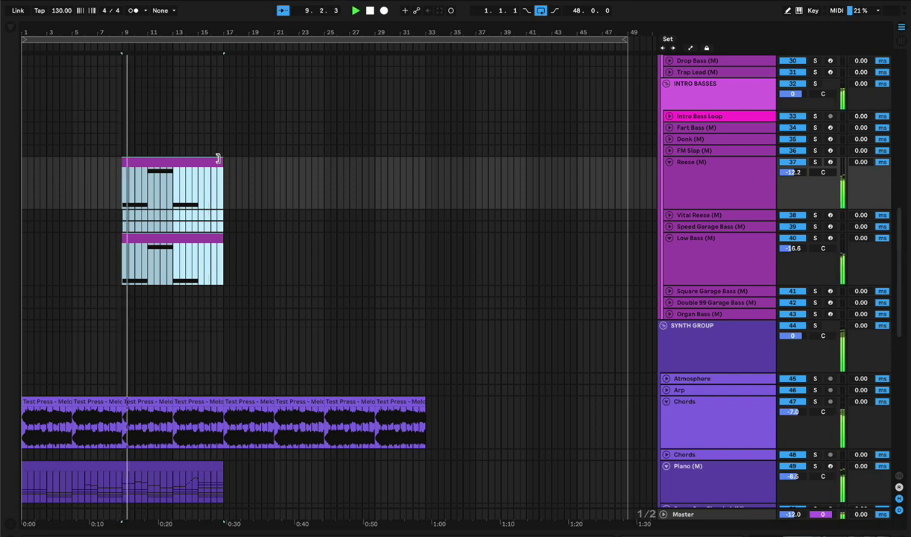
left_click(217, 237)
left_click_drag(218, 236, 197, 236)
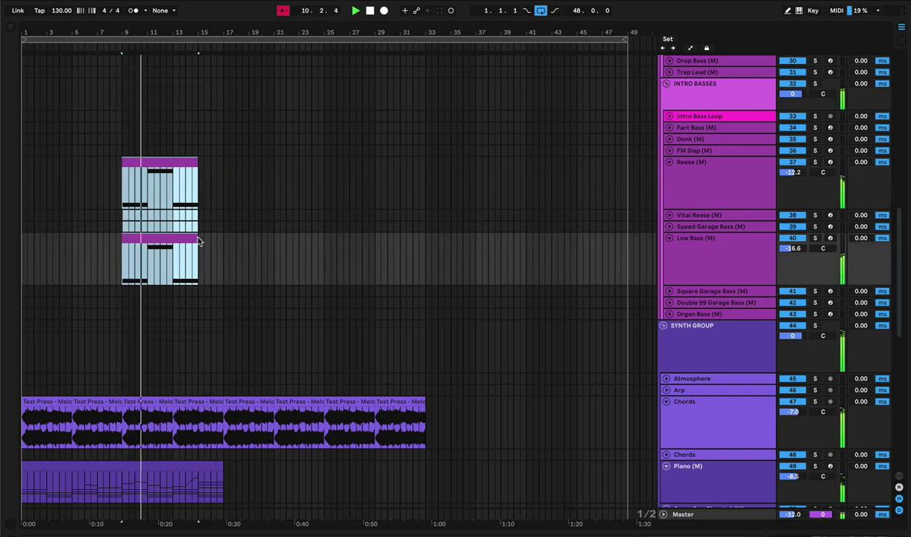
left_click(241, 226)
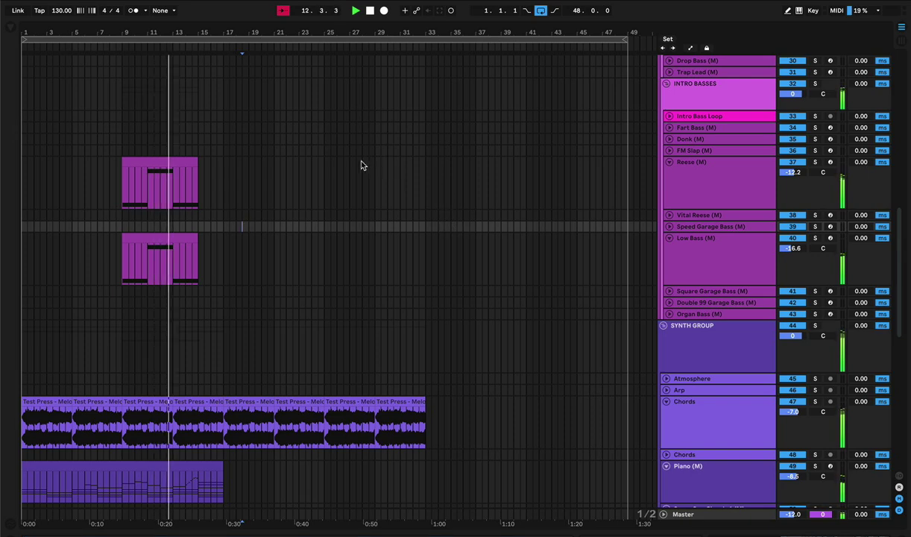
Step: Audition the Low Bass notes in different octaves, including D1 and A1, and delete the Low Bass clip
double_click(154, 241)
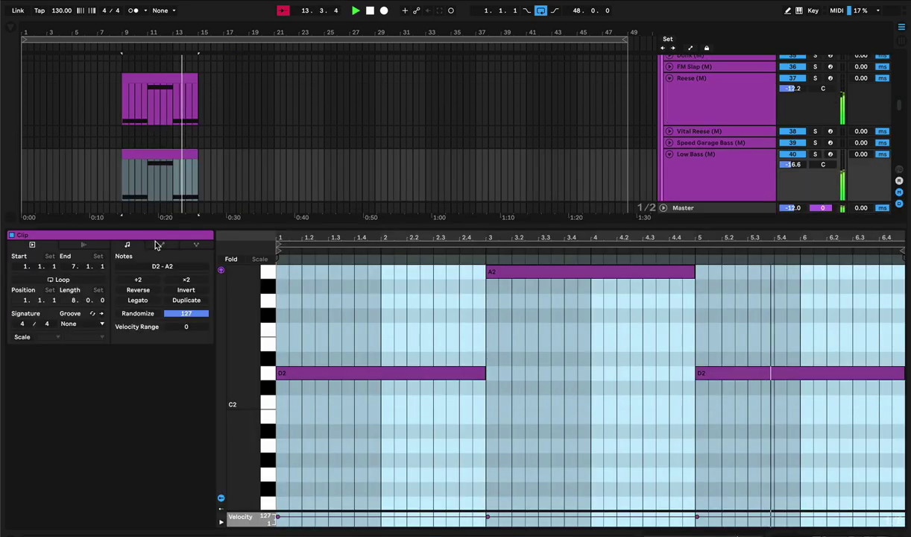
scroll(454, 334, "up", 3)
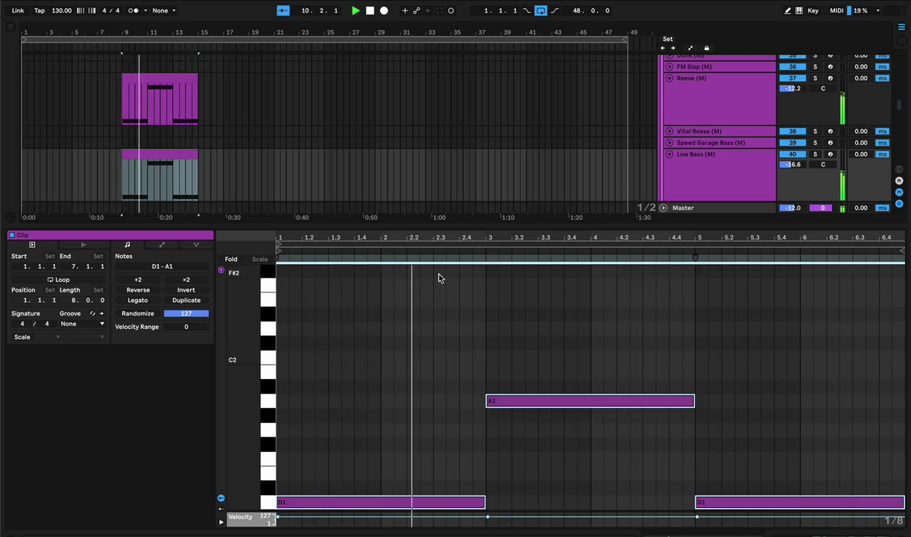
key("shift+Up")
left_click(175, 153)
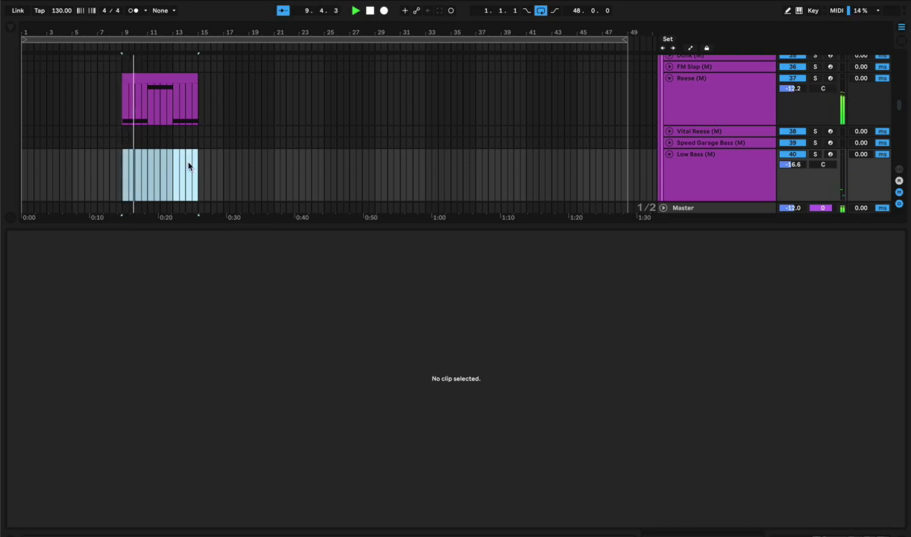
Step: Undo the deletion of the Low Bass clip at bar 9
left_click(189, 165)
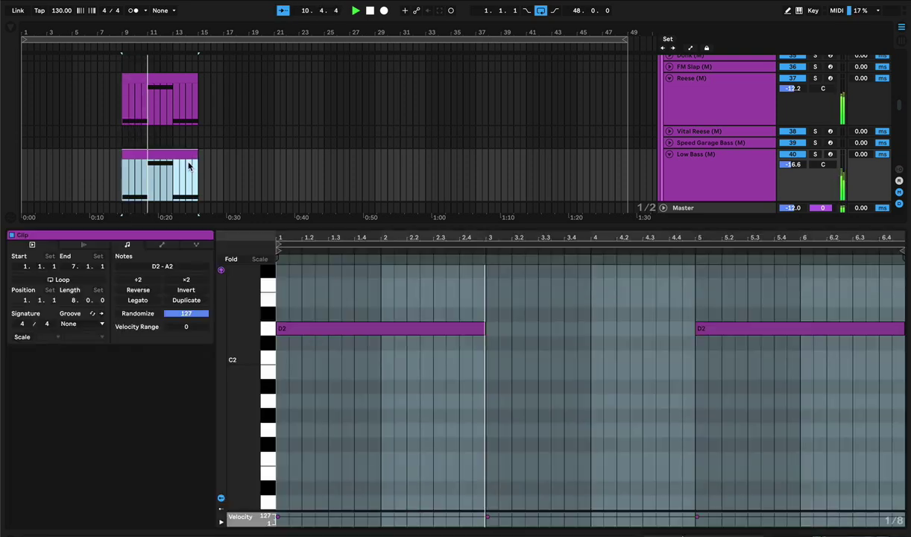
scroll(196, 160, "up", 5)
scroll(177, 130, "down", 2)
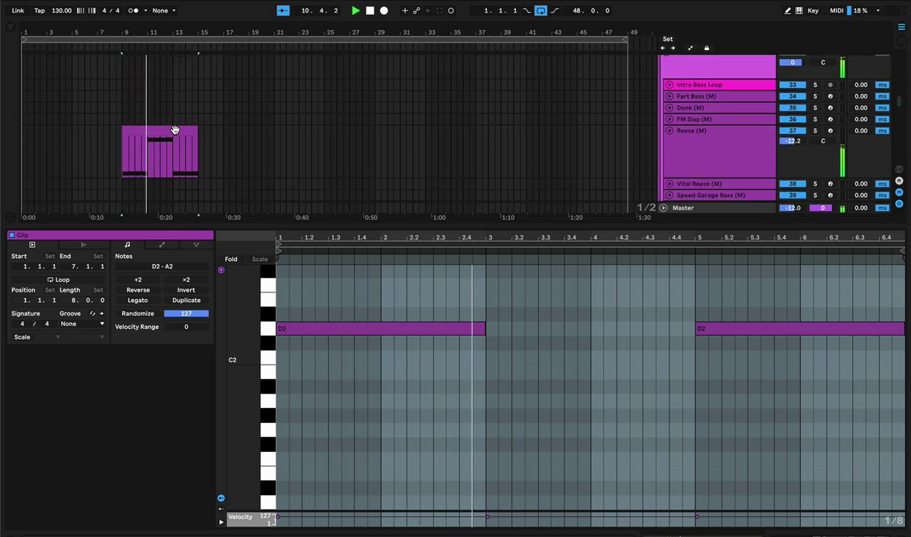
Step: Delete the Reese clip to hear the Low Bass line without it, and put the clip back at bar 9
left_click(175, 131)
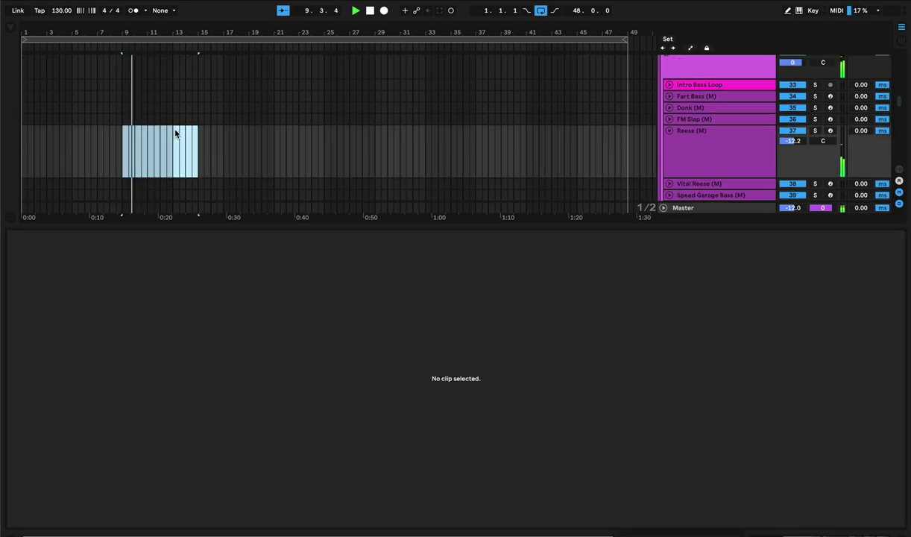
scroll(179, 144, "down", 1)
double_click(191, 228)
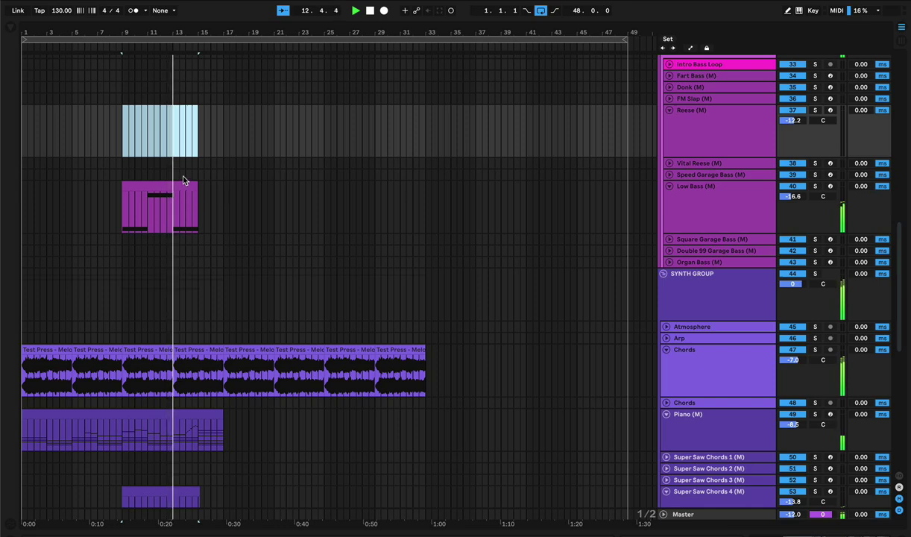
key("ctrl+v")
key("space")
key("space")
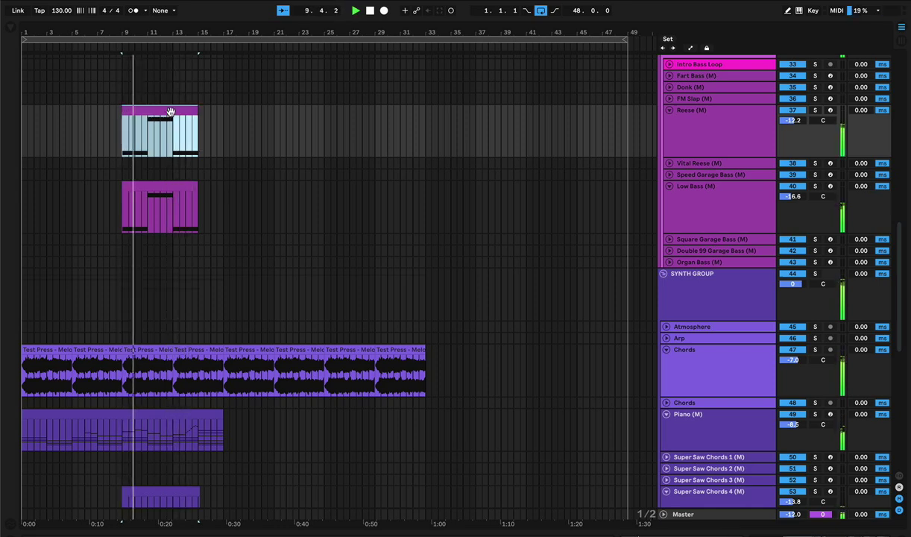
Step: In the Reese track's EQ Eight, lower the low-cut frequency to 24.5 Hz and shift the boost band to a lower frequency
key("ctrl+alt+l")
left_click_drag(557, 474, 517, 474)
left_click_drag(585, 451, 558, 452)
left_click_drag(518, 475, 514, 475)
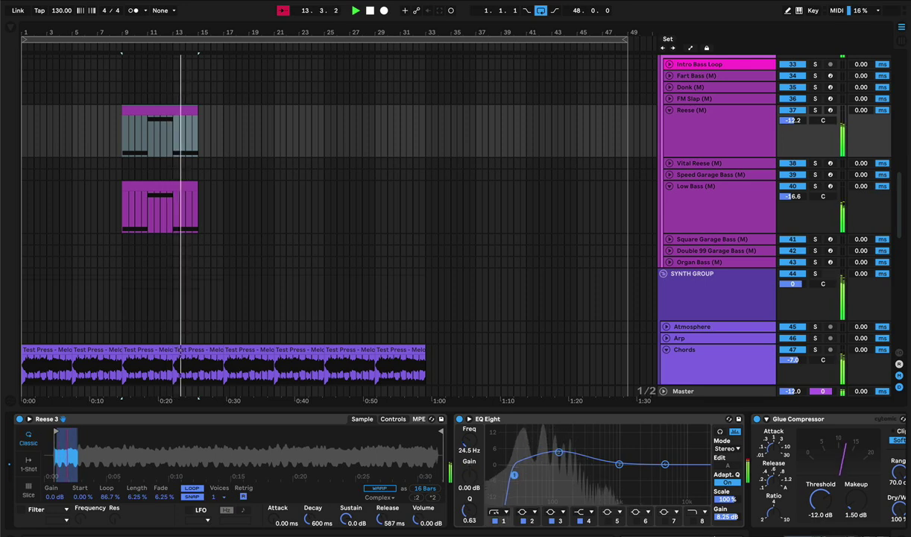
Step: In the Low Bass track's EQ Eight, raise the low-cut frequency to 57.4 Hz
left_click(149, 186)
left_click_drag(169, 474, 195, 479)
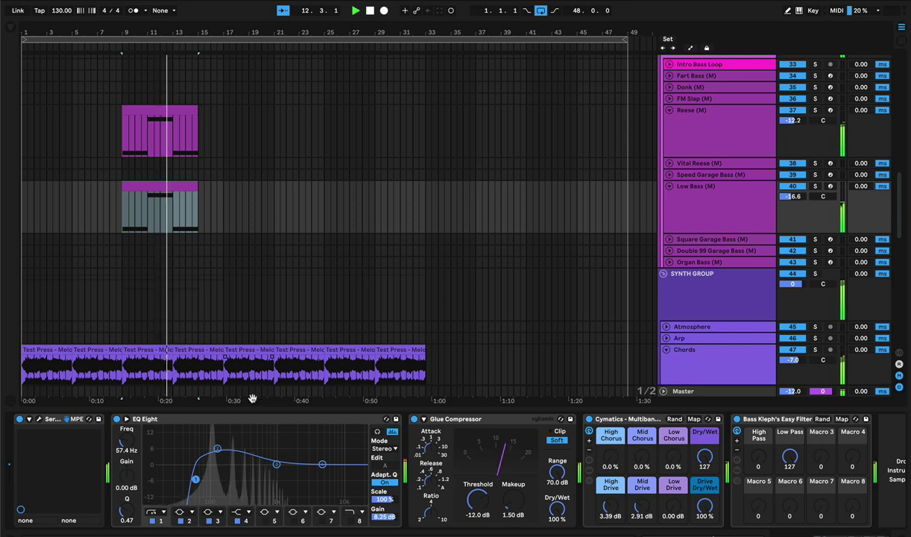
key("super+alt+l")
Step: Move the Low Bass track directly below Reese and group the two tracks
scroll(229, 372, "up", 10)
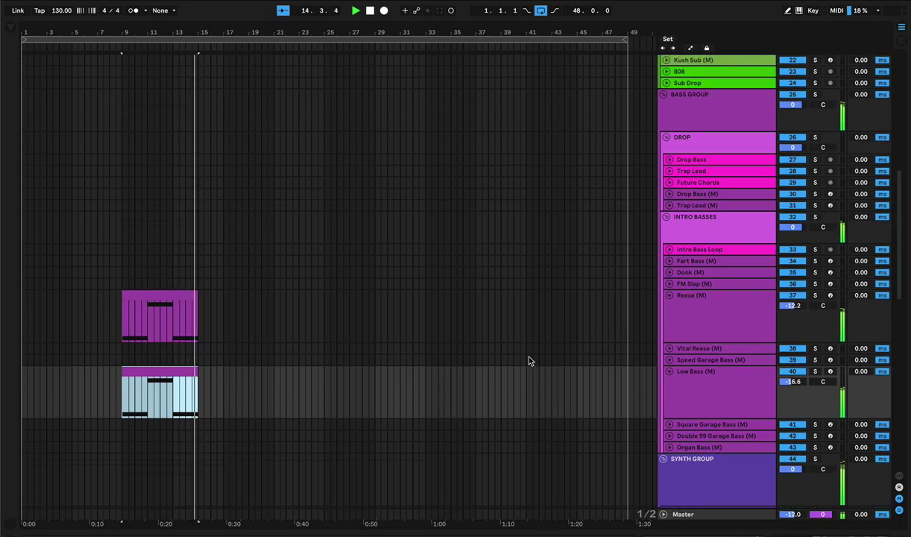
left_click(702, 321)
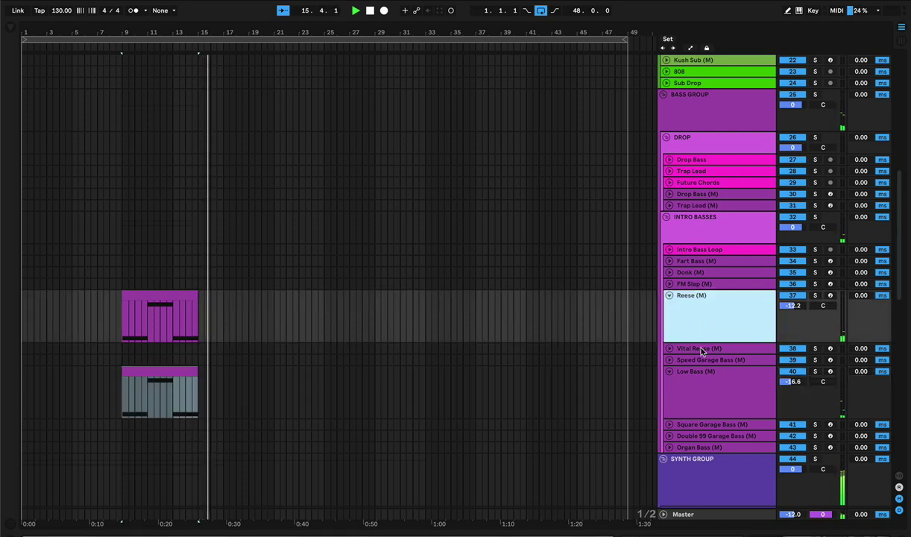
left_click_drag(702, 378, 701, 311)
left_click(699, 324, "shift")
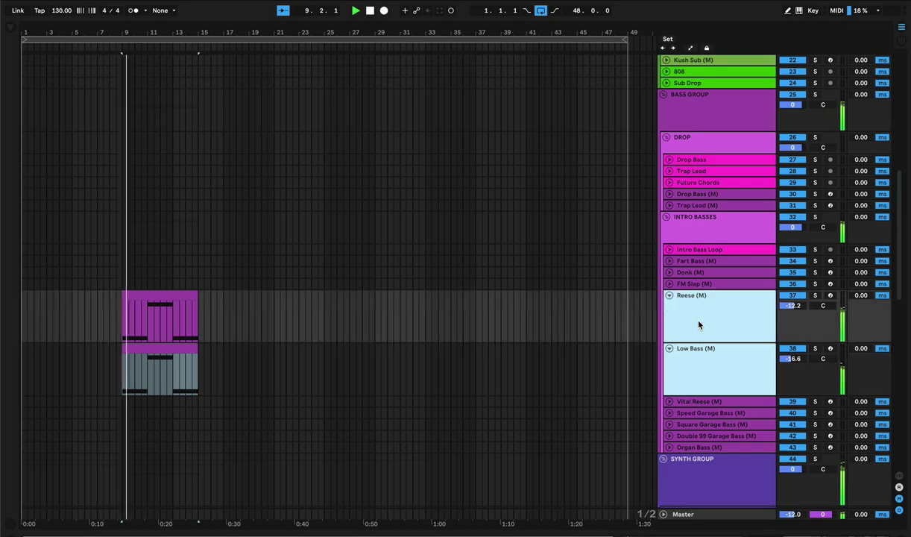
key("ctrl+g")
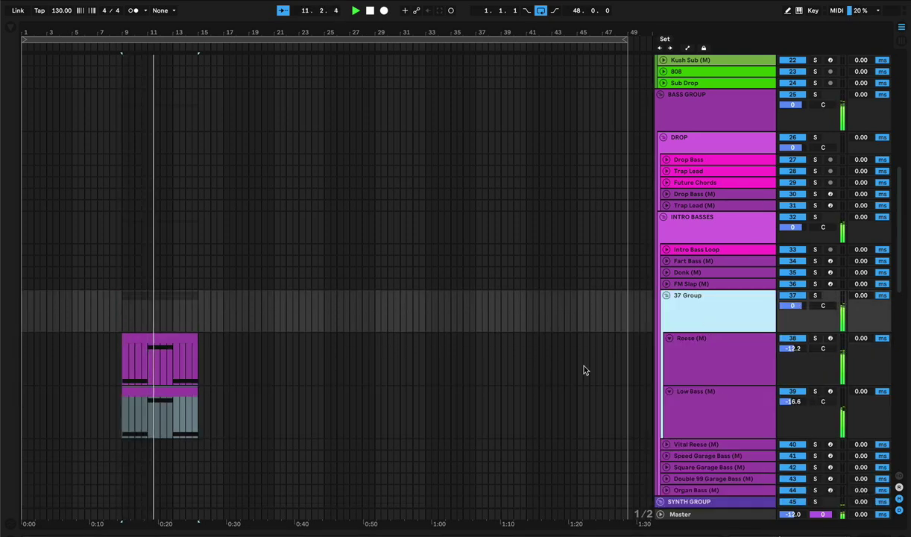
Step: Place the Bass Kleph's Easy Filter rack from the Reese track's device chain on the group holding Reese and Low Bass
left_click(690, 370)
key("shift+Tab")
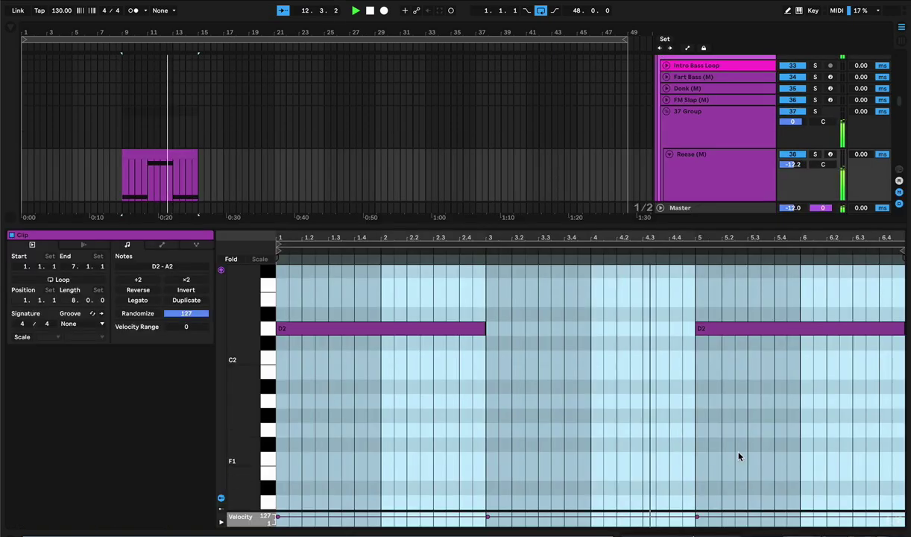
key("shift+Tab")
scroll(735, 481, "right", 5)
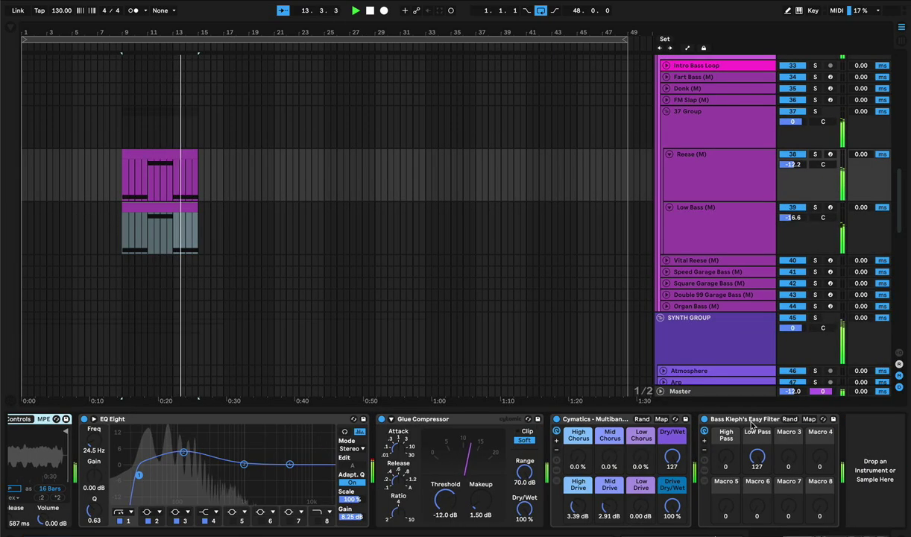
left_click(753, 420)
left_click_drag(753, 419, 160, 139)
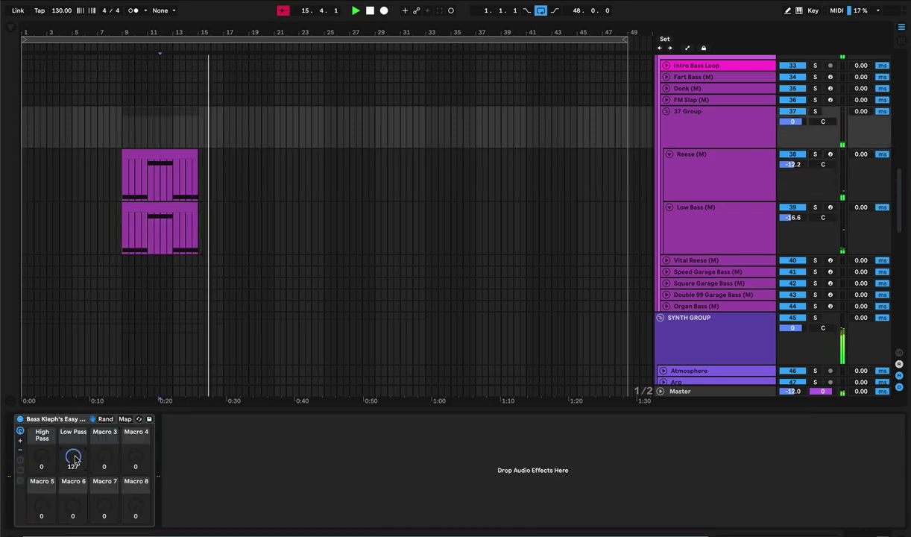
Step: Automate the group filter's Low Pass macro to ramp up from near its minimum at bar 9 to 127 at bar 15
key("a")
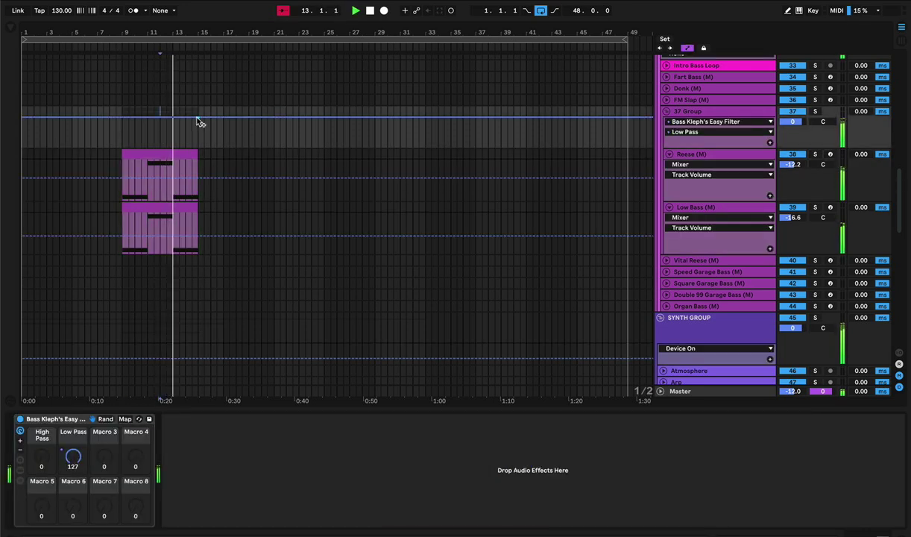
left_click_drag(124, 121, 123, 142)
left_click(123, 133)
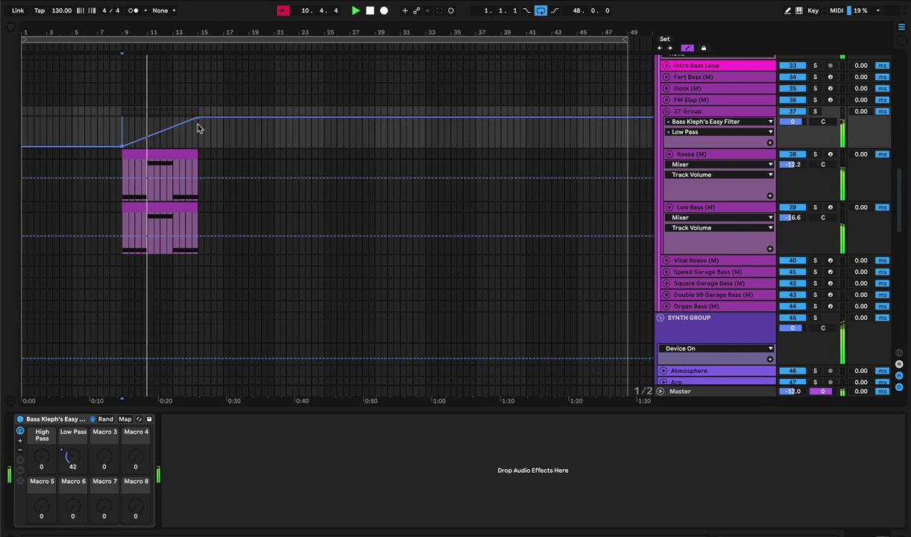
Step: Bend the Low Pass ramp with a breakpoint of about 57 at bar 13 and raise its starting value at bar 9 slightly
right_click(172, 131)
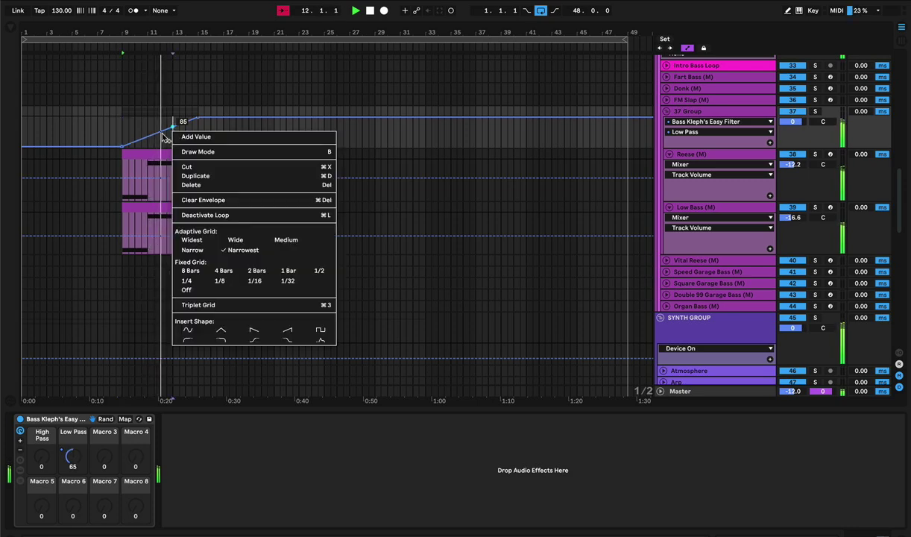
left_click(171, 137)
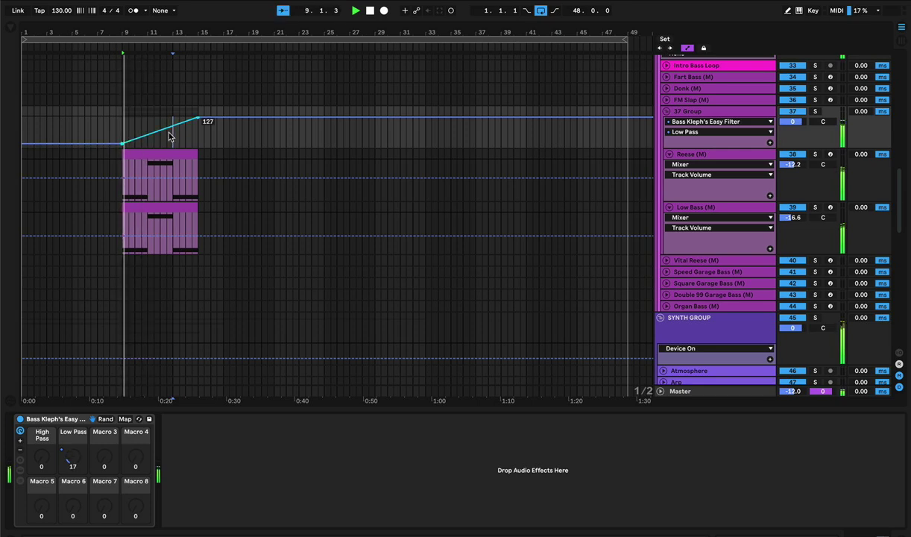
left_click_drag(169, 128, 172, 138)
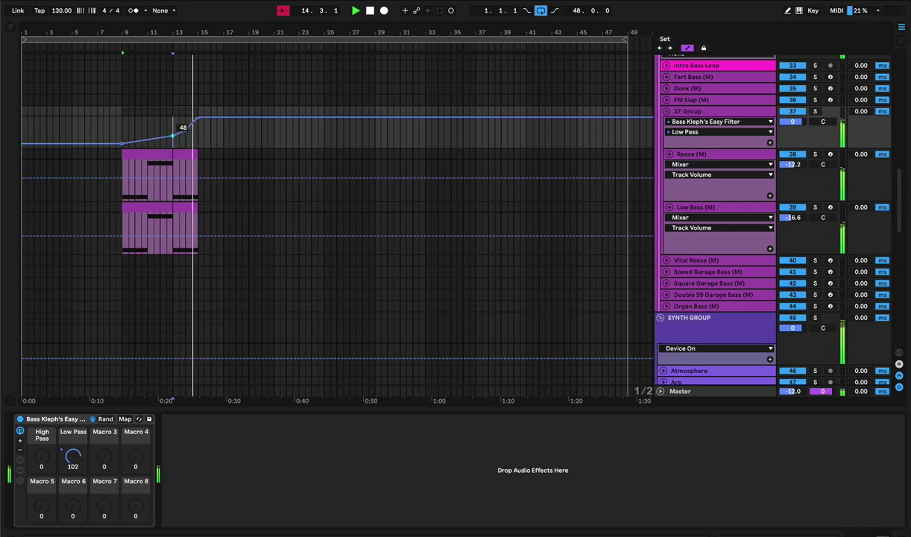
left_click_drag(187, 133, 187, 134)
left_click_drag(122, 143, 122, 141)
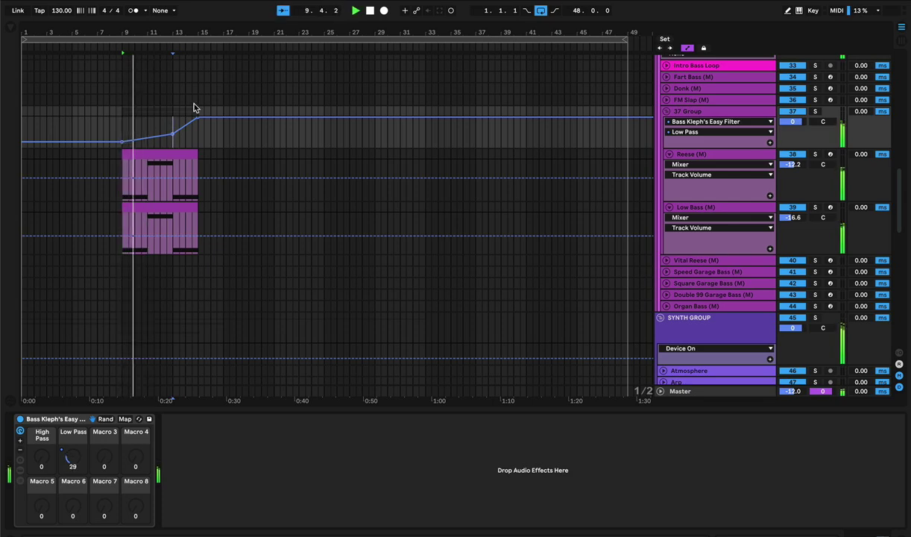
mouse_move(197, 121)
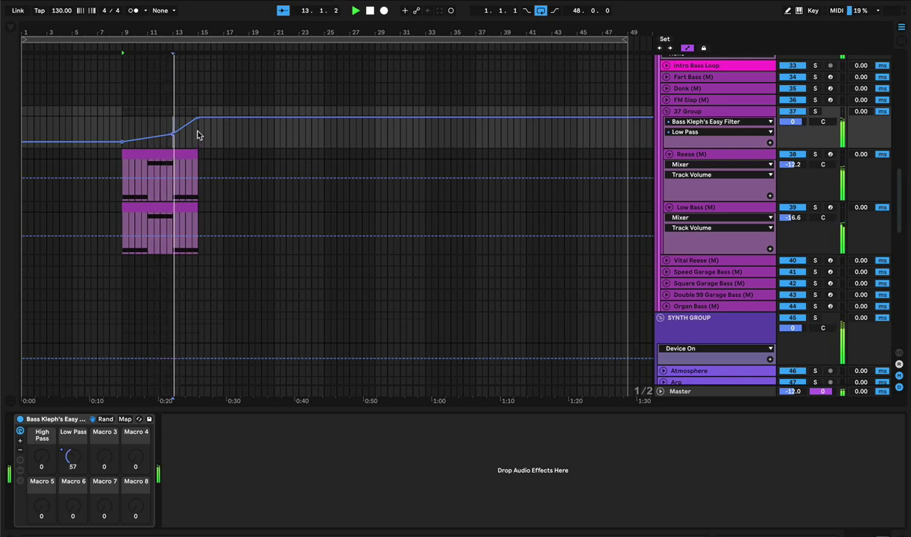
key("a")
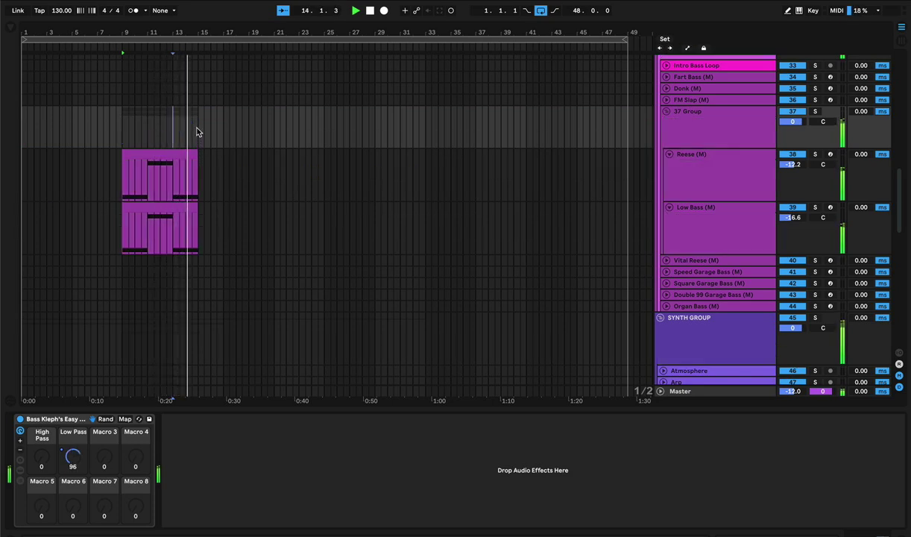
Step: Open the Reese and Low Bass clips together and shorten the A2 and A3 notes from bar 11 to end at 12.4
left_click(171, 154)
left_click(170, 207, "shift")
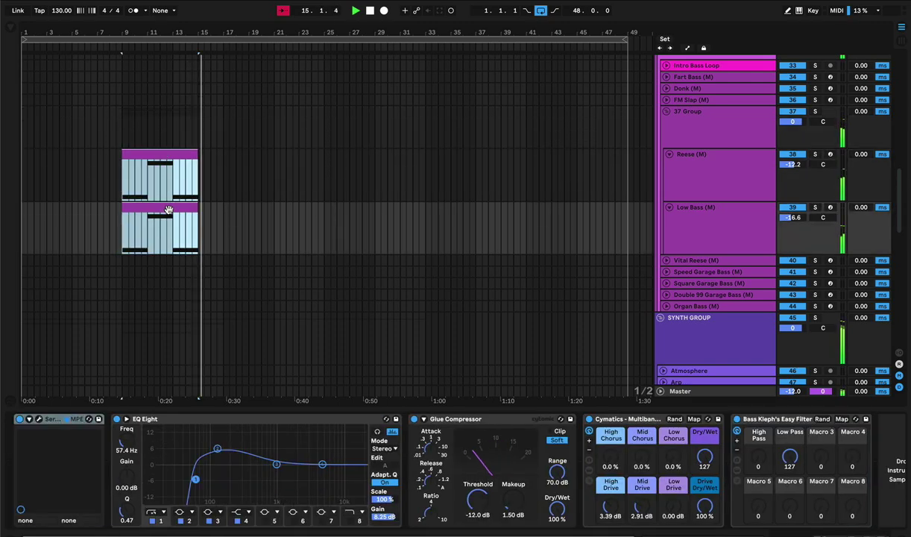
key("shift+Tab")
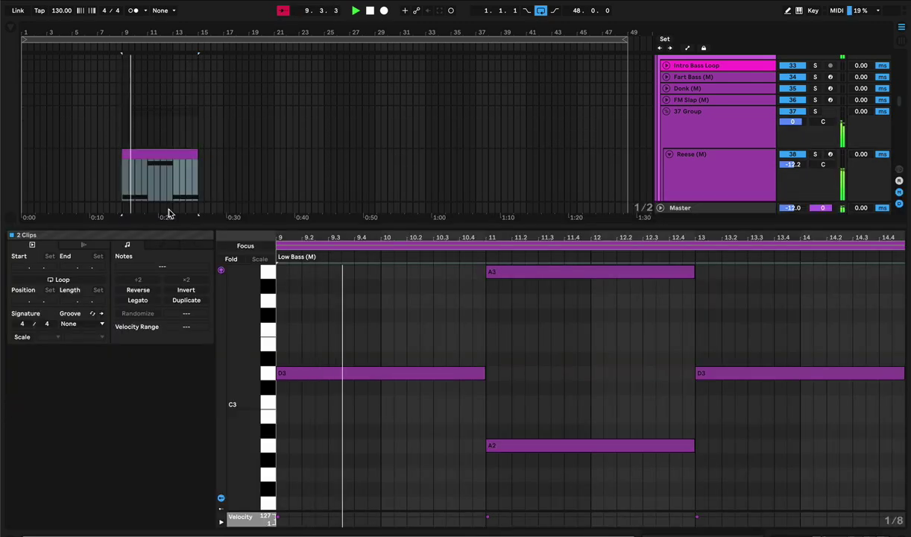
left_click(511, 375)
left_click_drag(255, 378, 240, 380)
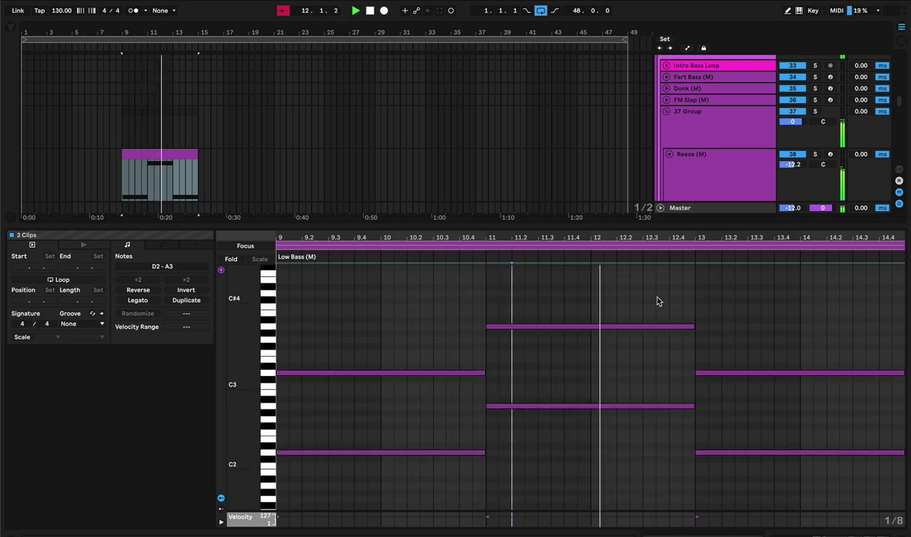
left_click_drag(658, 303, 695, 462)
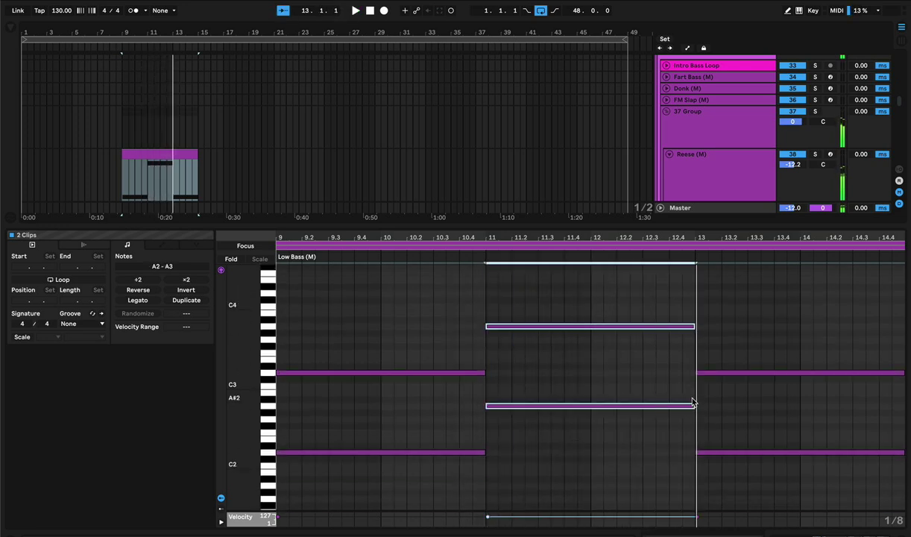
left_click_drag(694, 405, 669, 405)
Step: Duplicate the A notes, raise the copies three semitones to C3 and C4, fit them between 12.4 and bar 13, and replay the bass
key("ctrl+d")
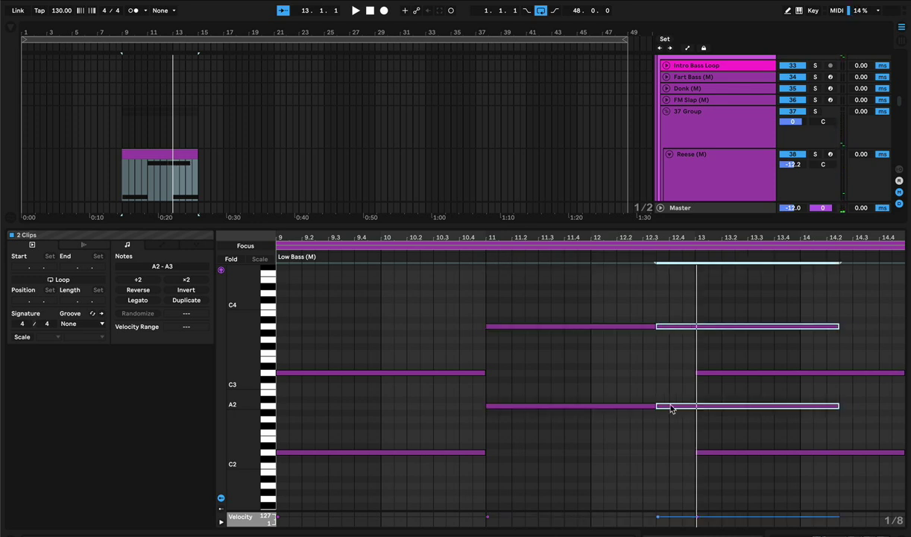
key("Up")
key("Up")
key("Up")
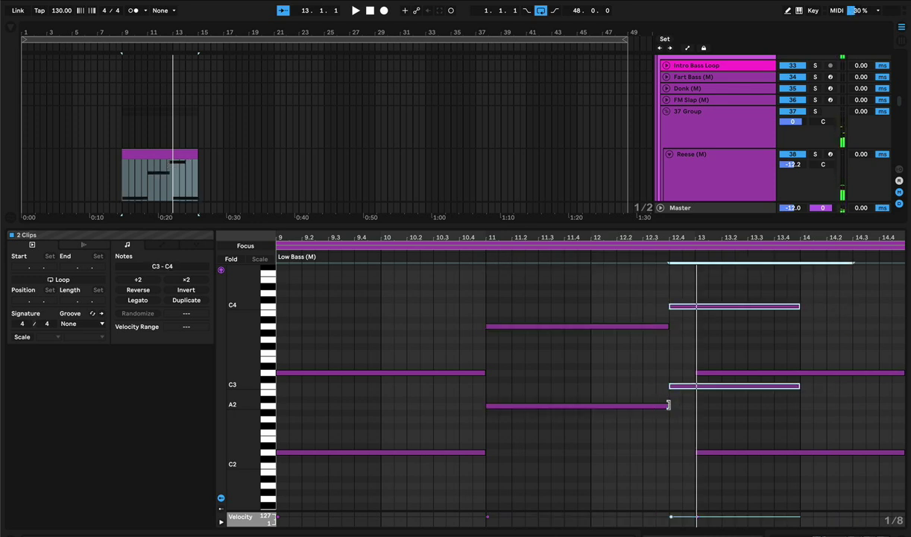
key("space")
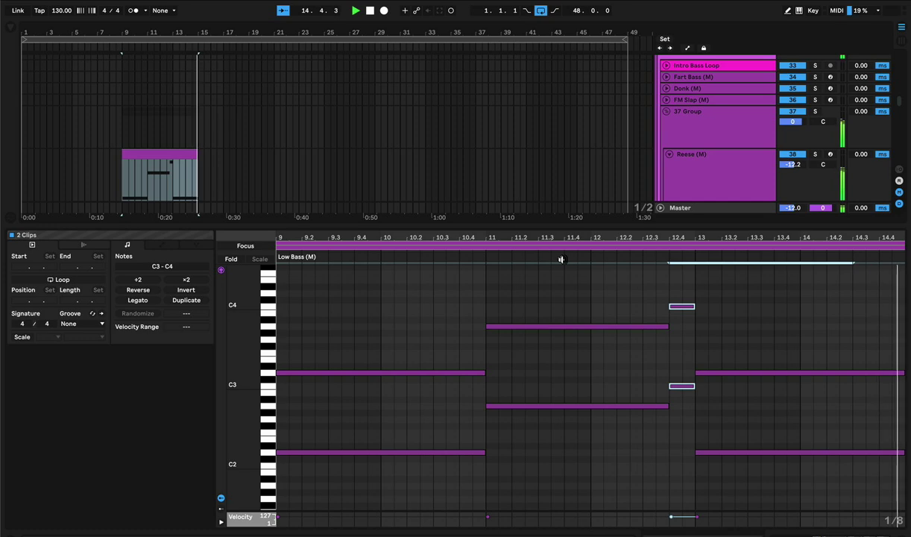
double_click(276, 222)
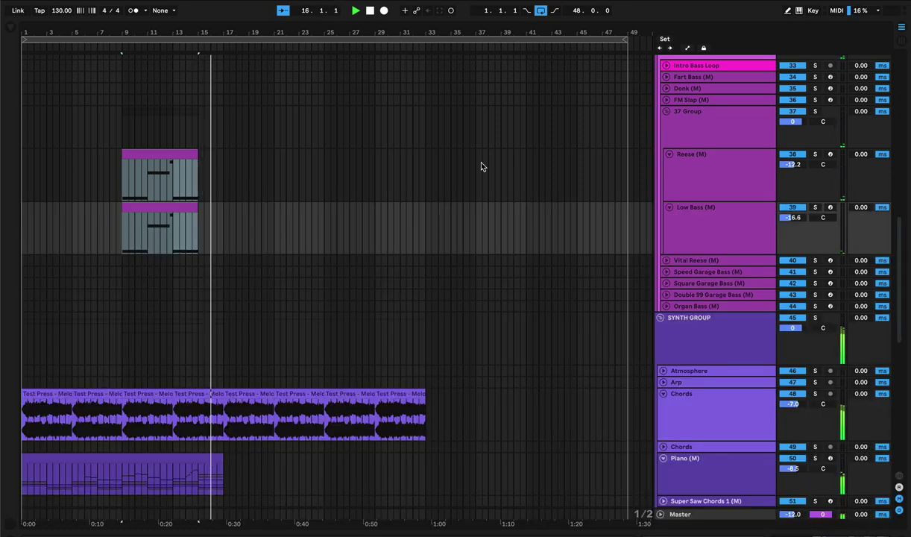